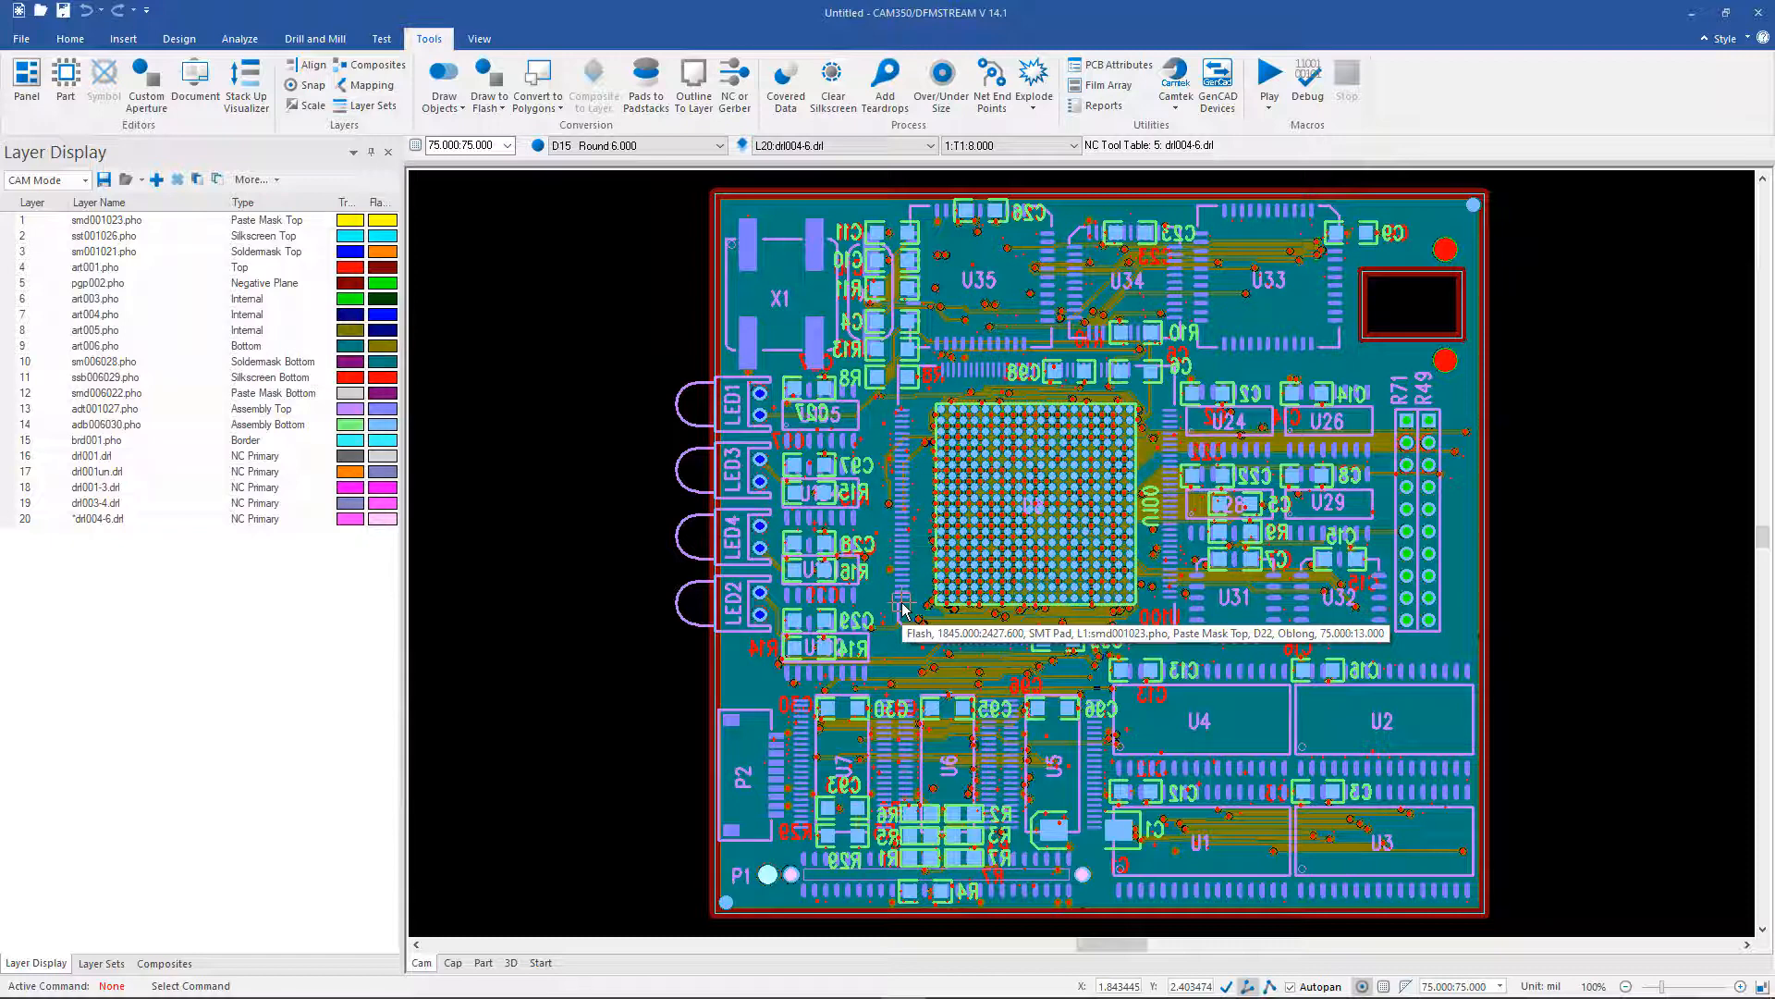
Step: Make brd001.pho the only visible, active layer and zoom onto its border corner
double_click(96, 441)
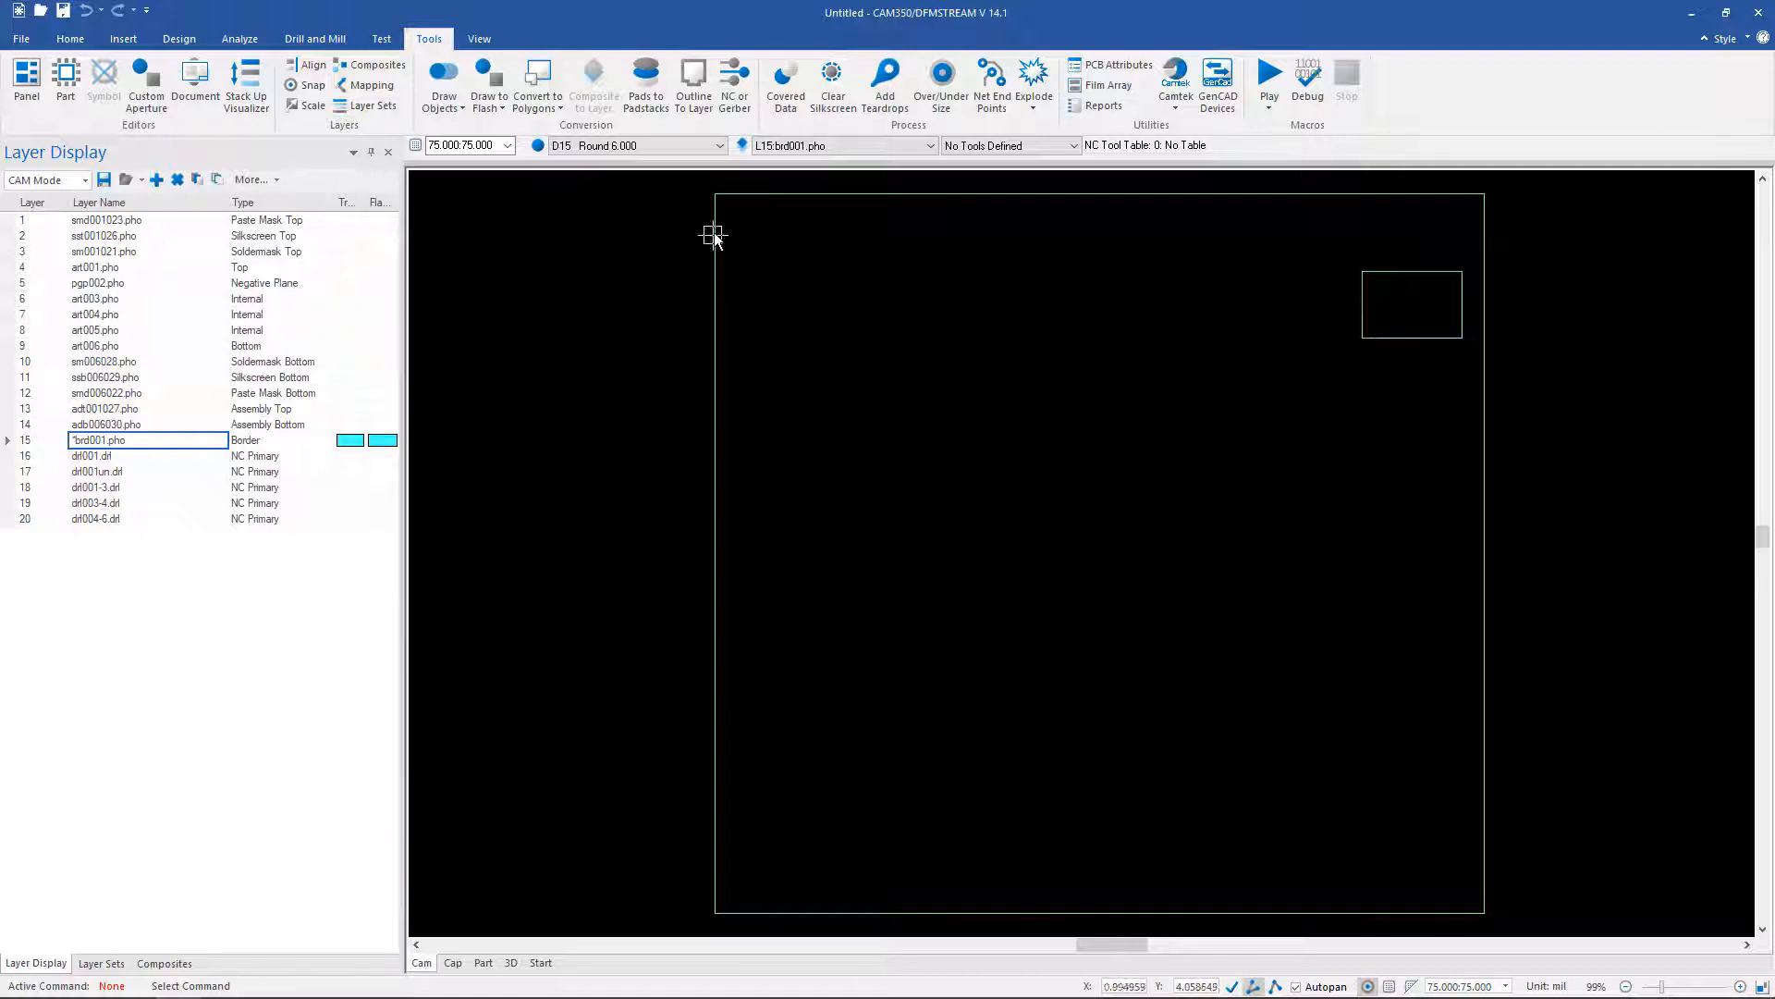
middle_click_drag(740, 222, 718, 182)
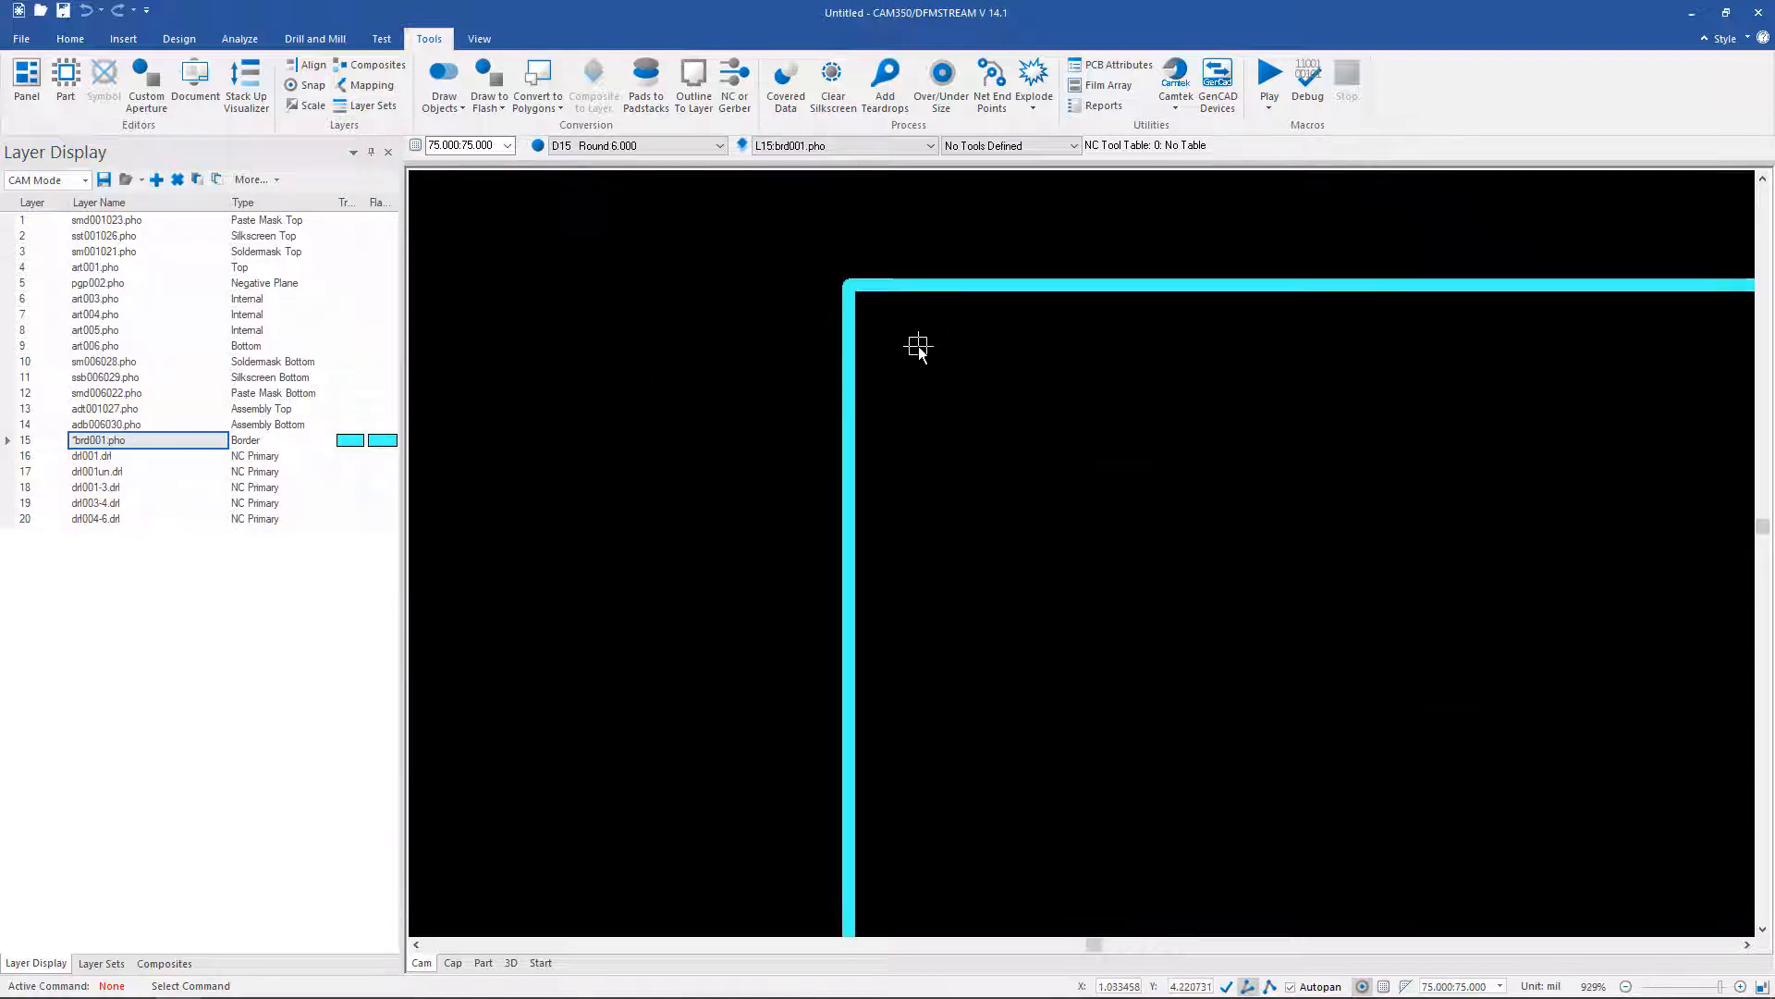
middle_click_drag(915, 348, 844, 242)
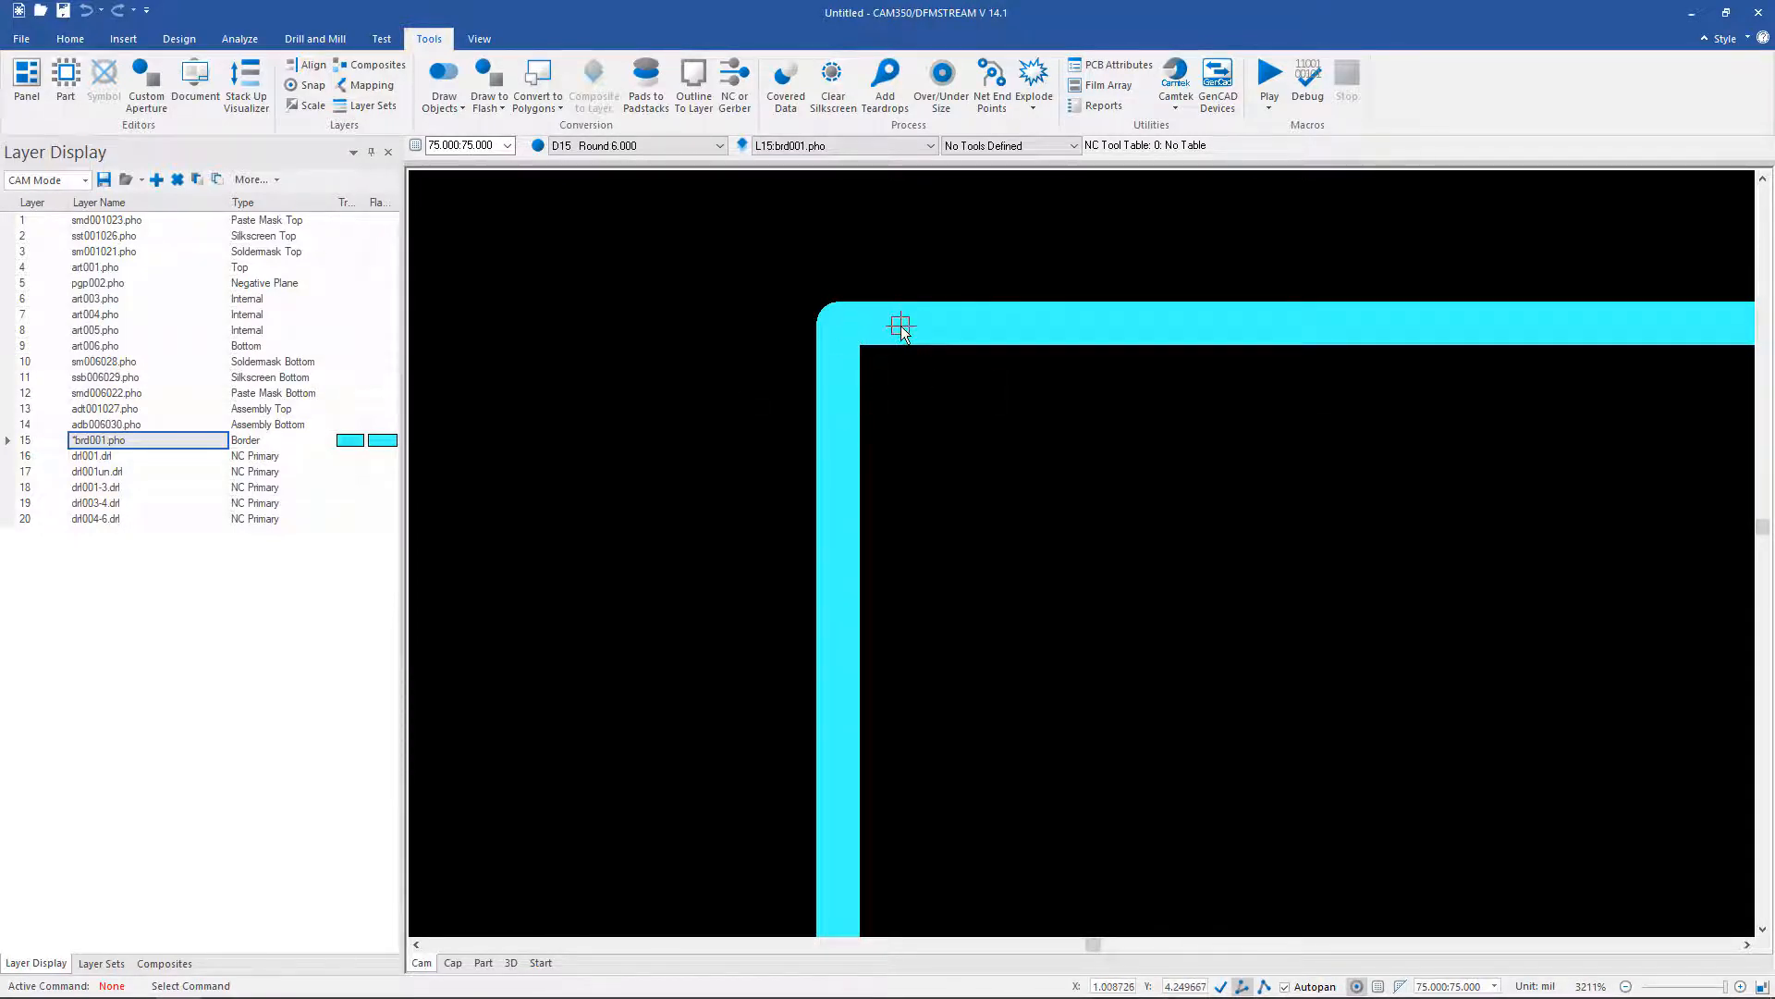
Step: Convert the cyan brd001.pho border into the board outline at 0.000 mil offset, then fit the board in view
left_click(455, 109)
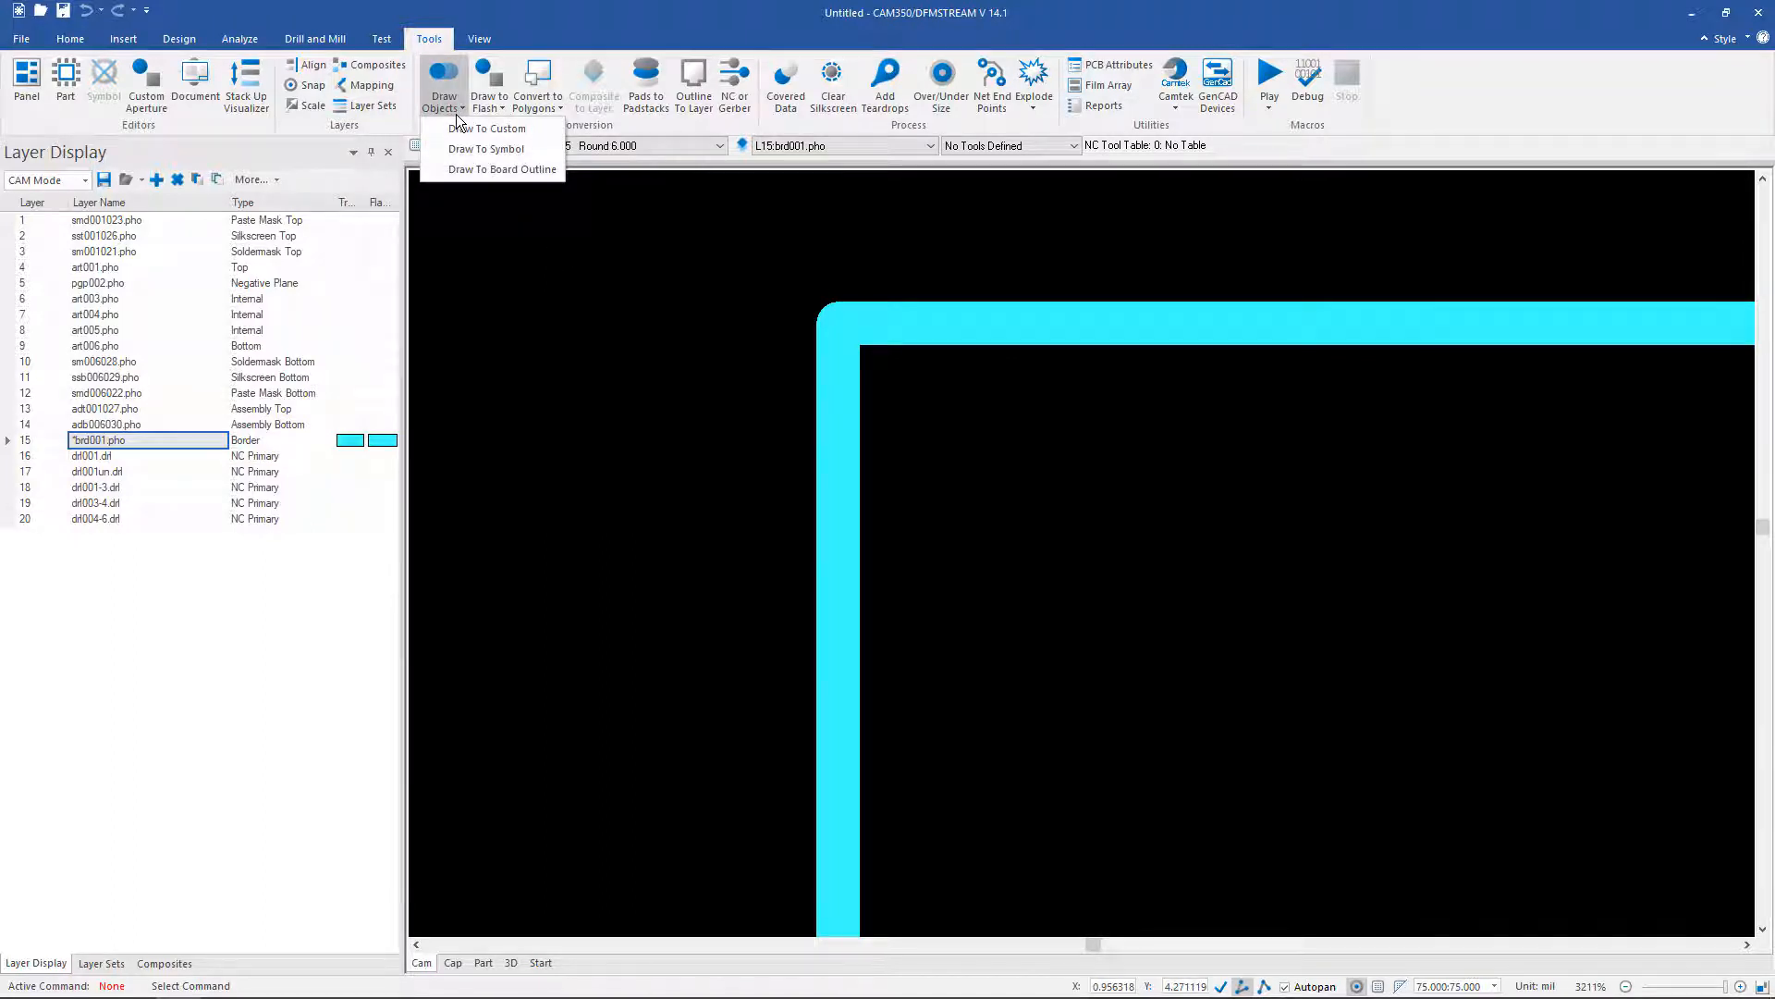
left_click(462, 171)
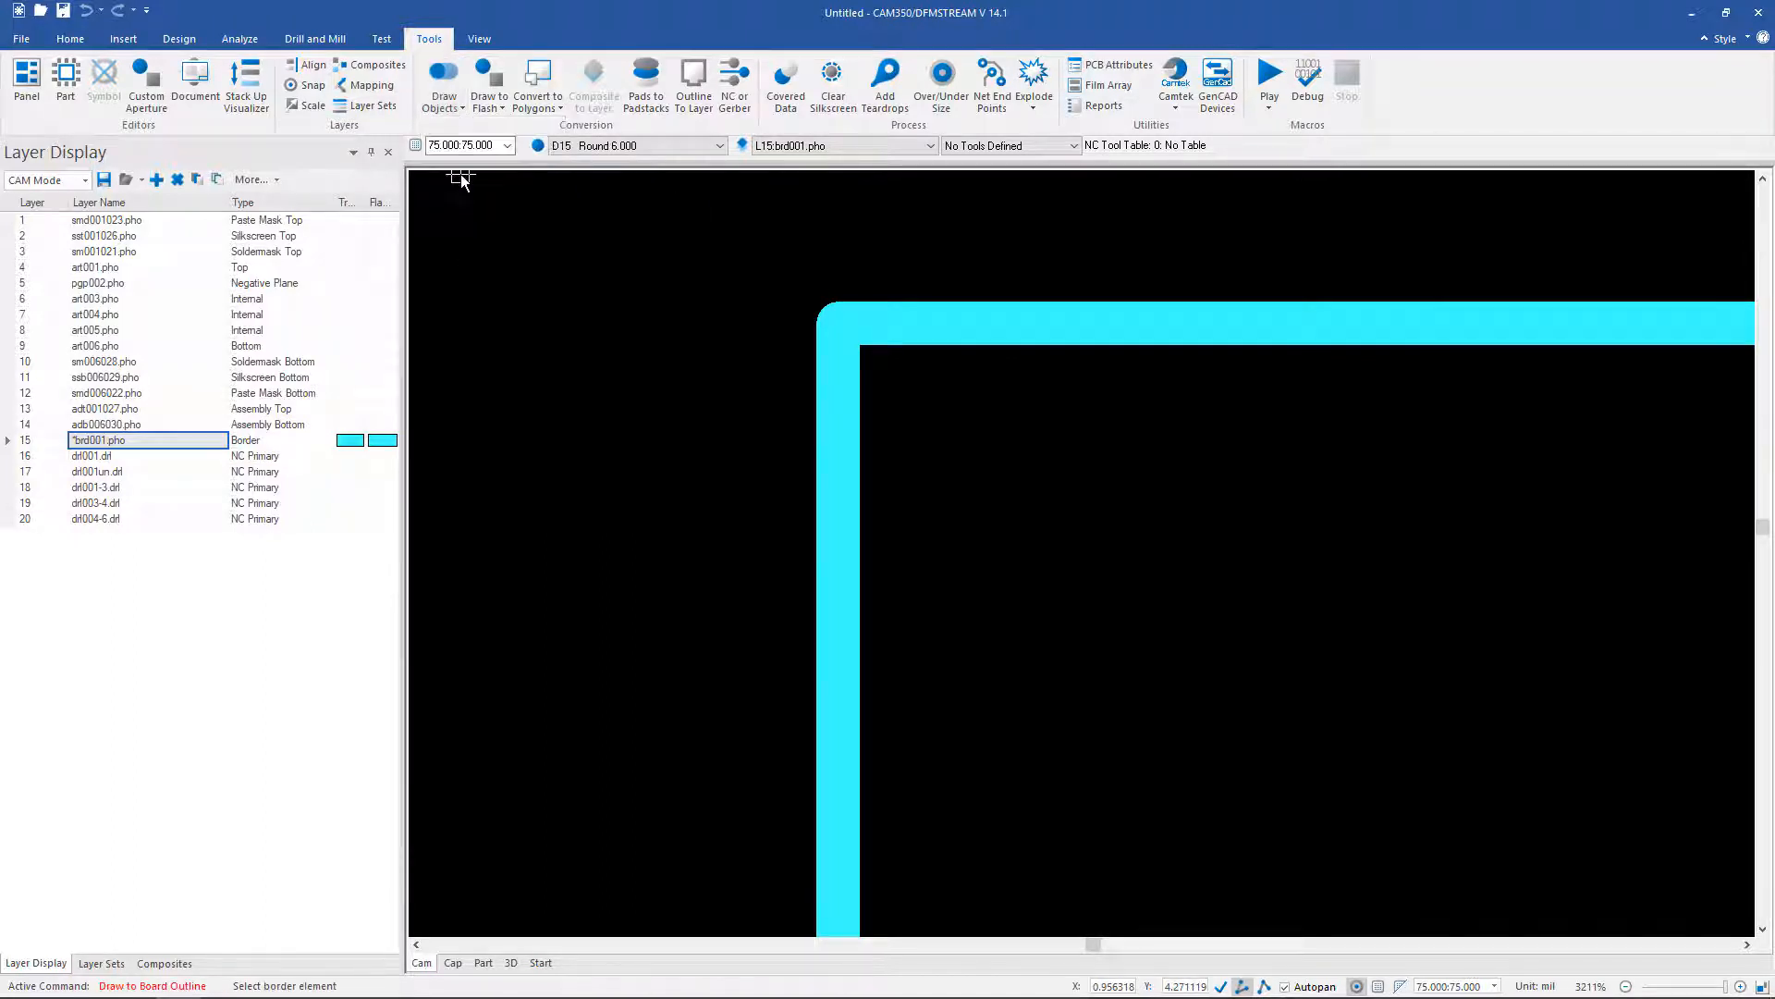
left_click(1073, 325)
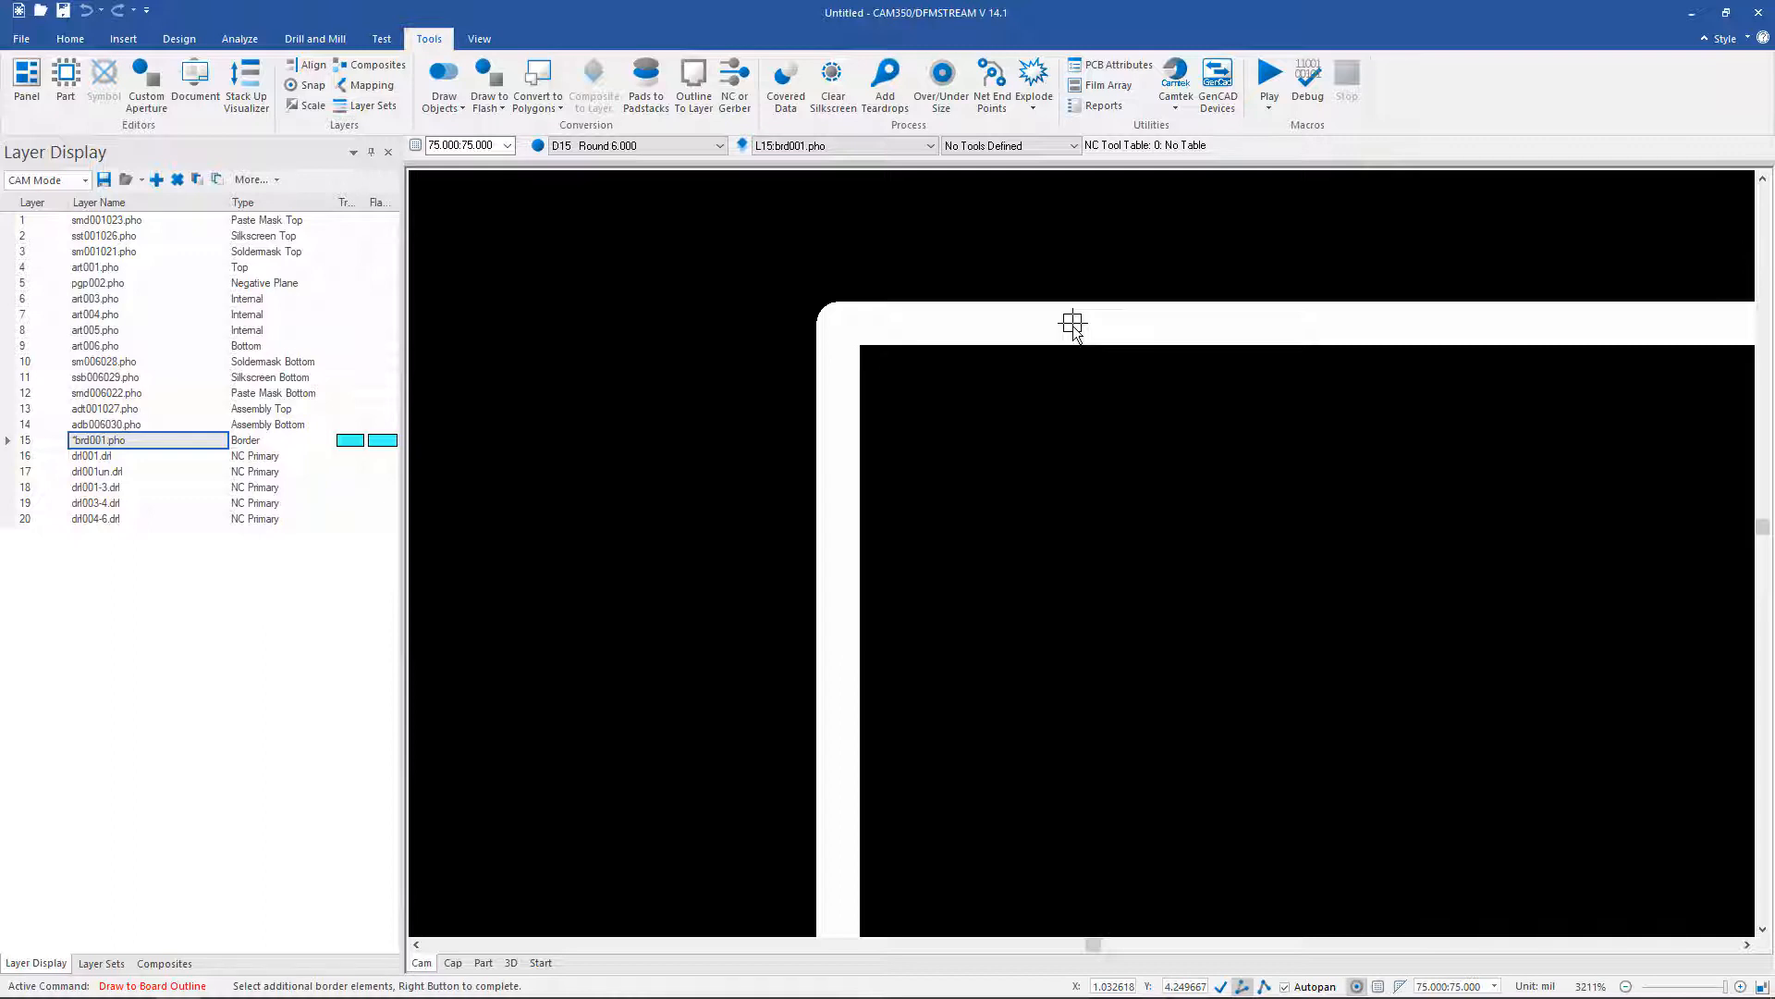
right_click(1073, 326)
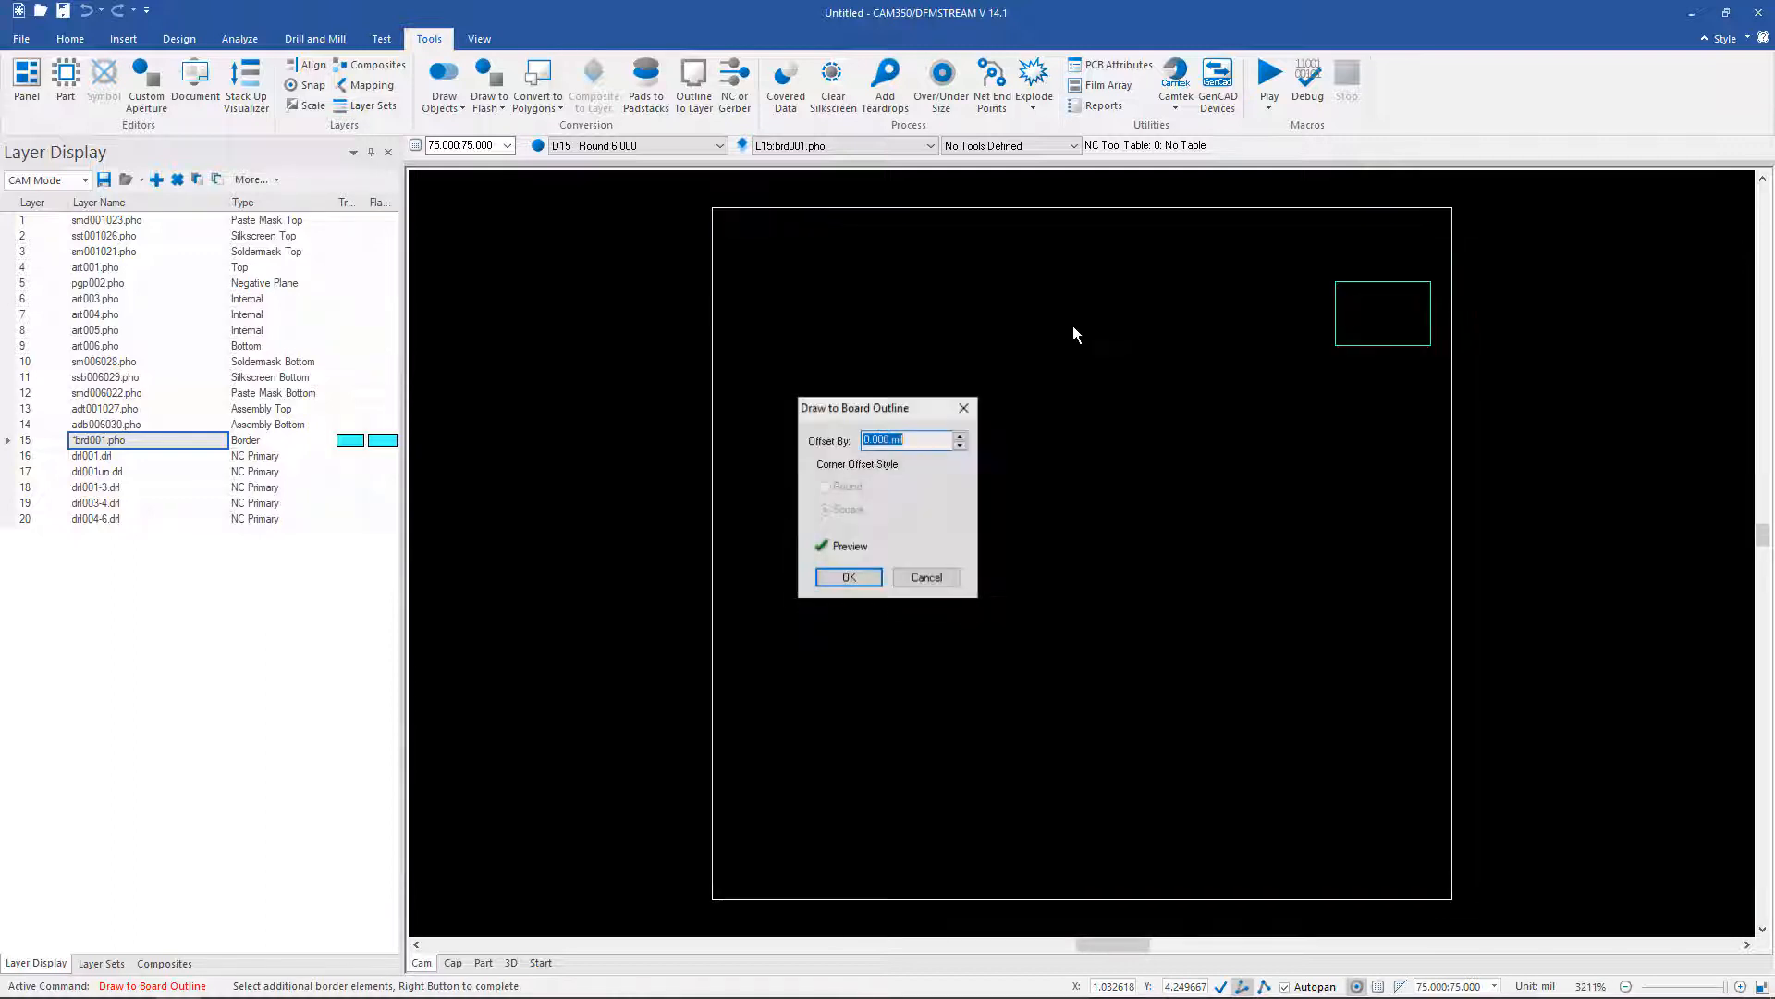
left_click(848, 577)
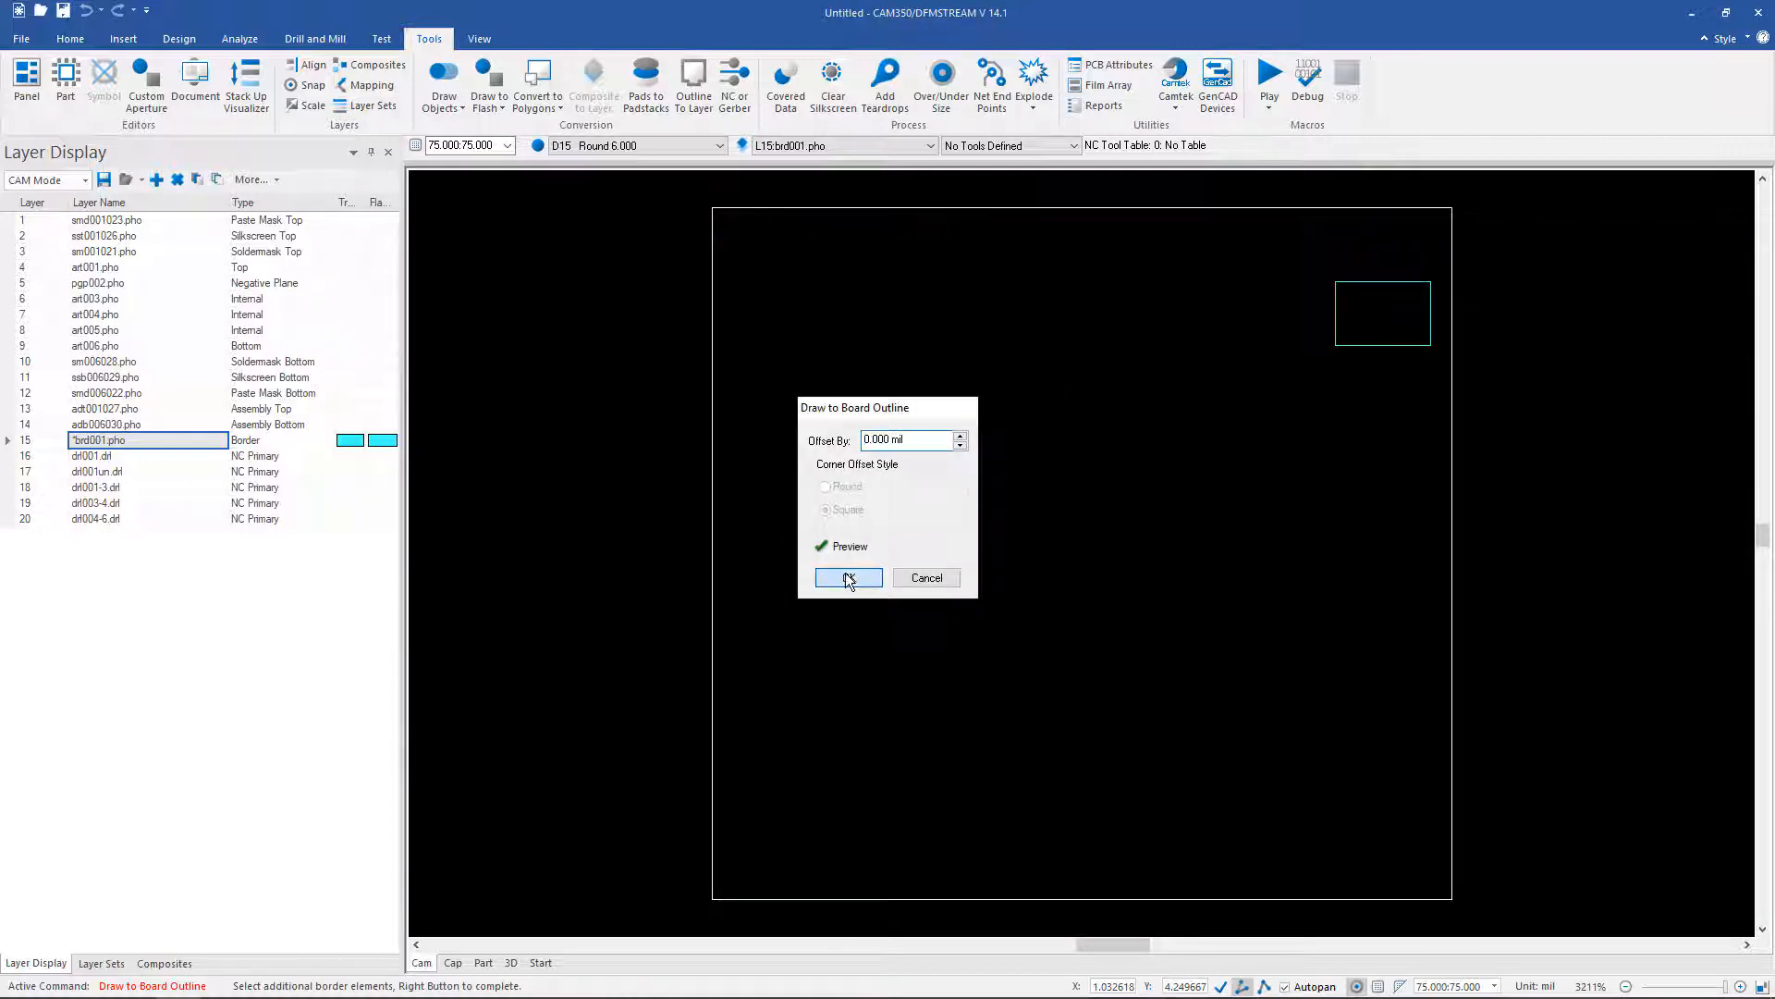
middle_click_drag(744, 227, 725, 184)
scroll(835, 371, "up", 5)
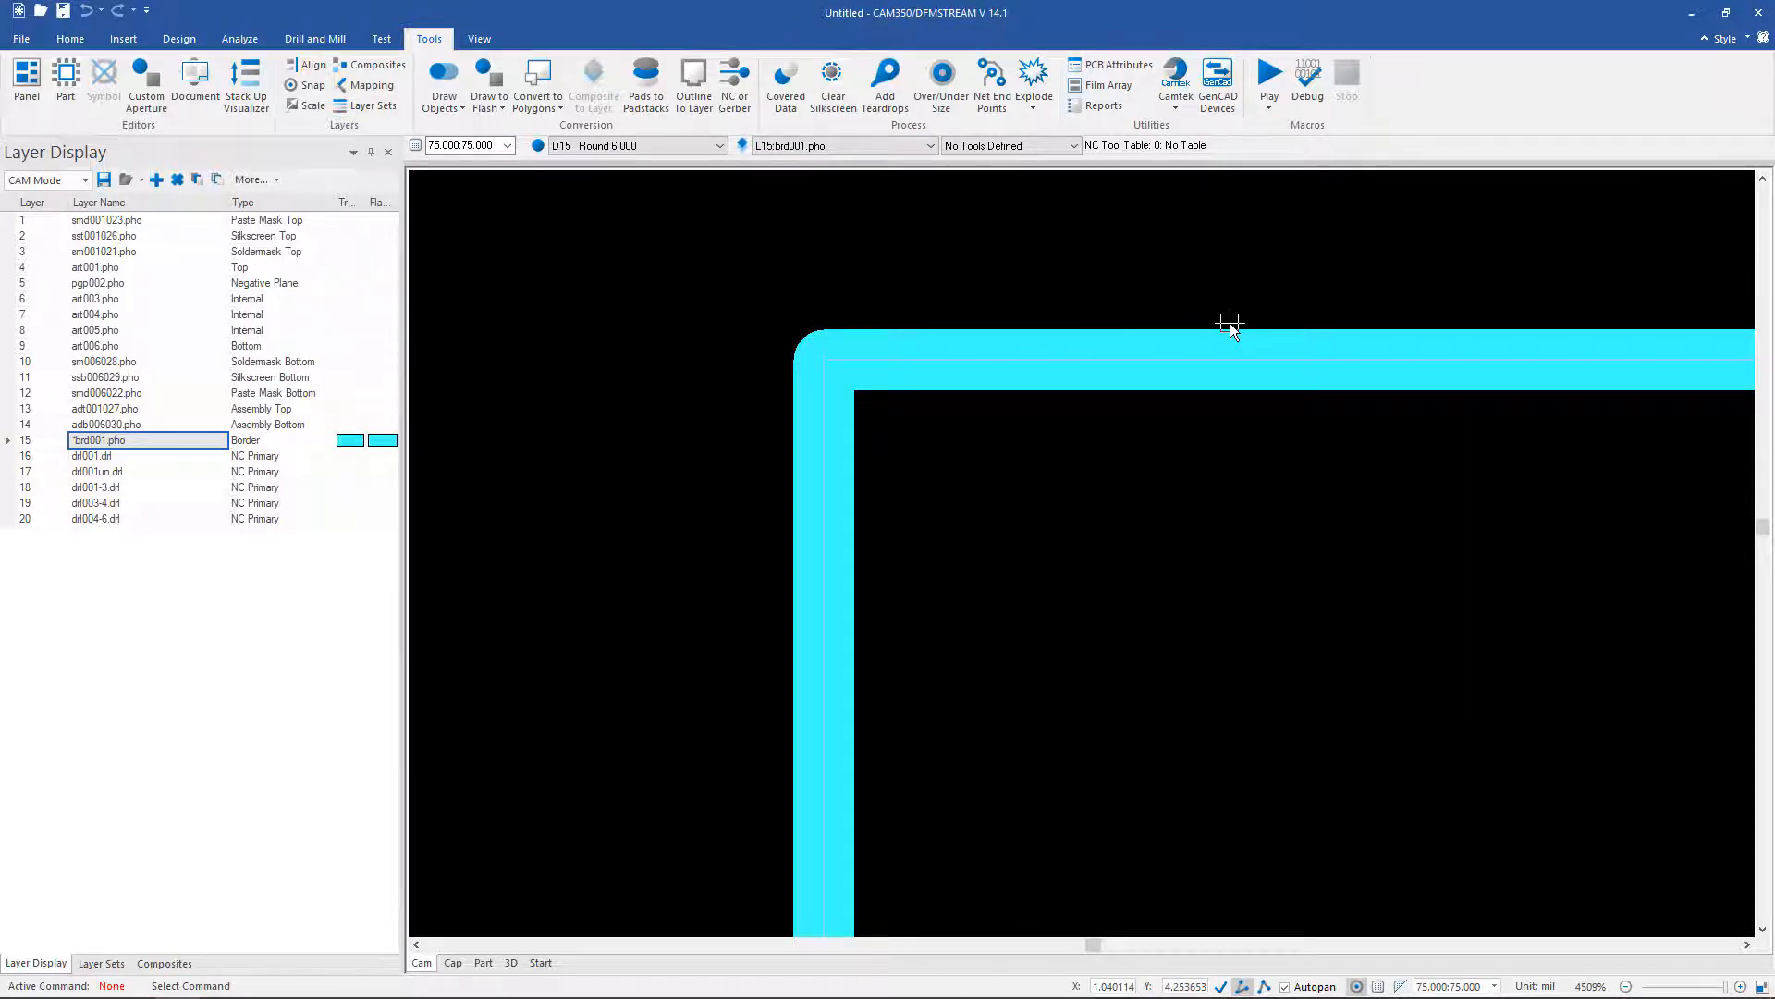
key("Home")
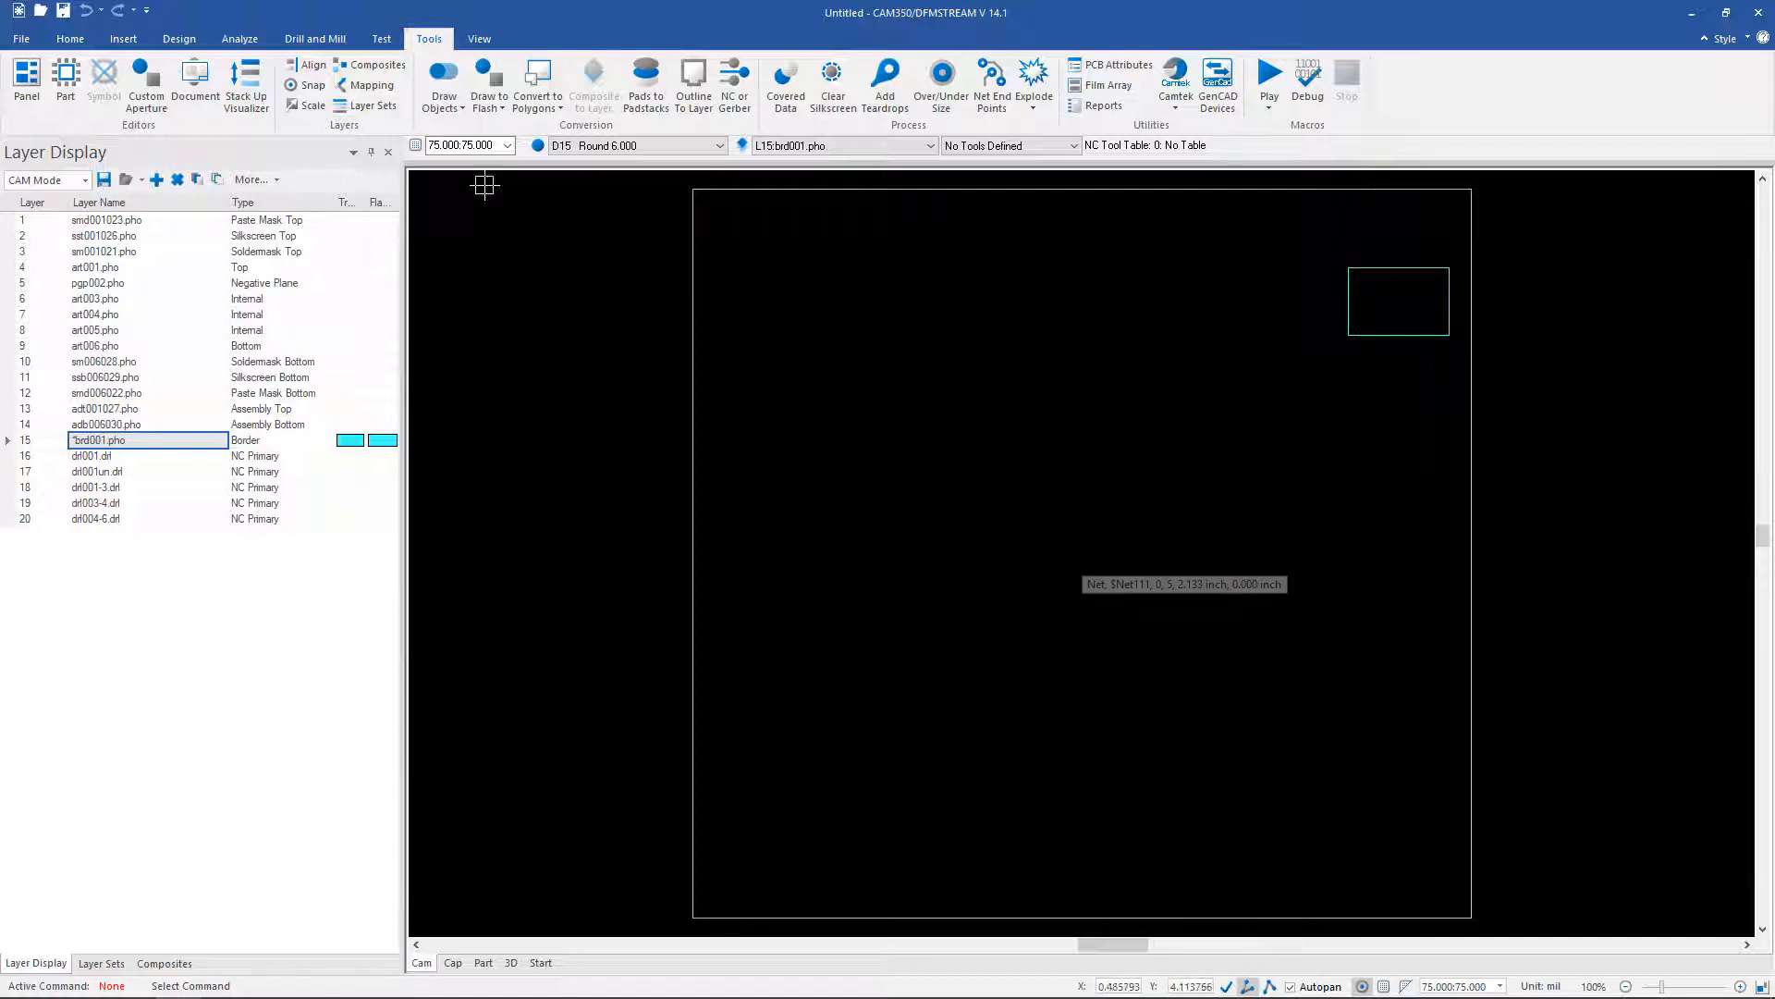
Step: Enter Panel Editor, accept the (0,0) anchor, and bring up Panel Setup
left_click(34, 82)
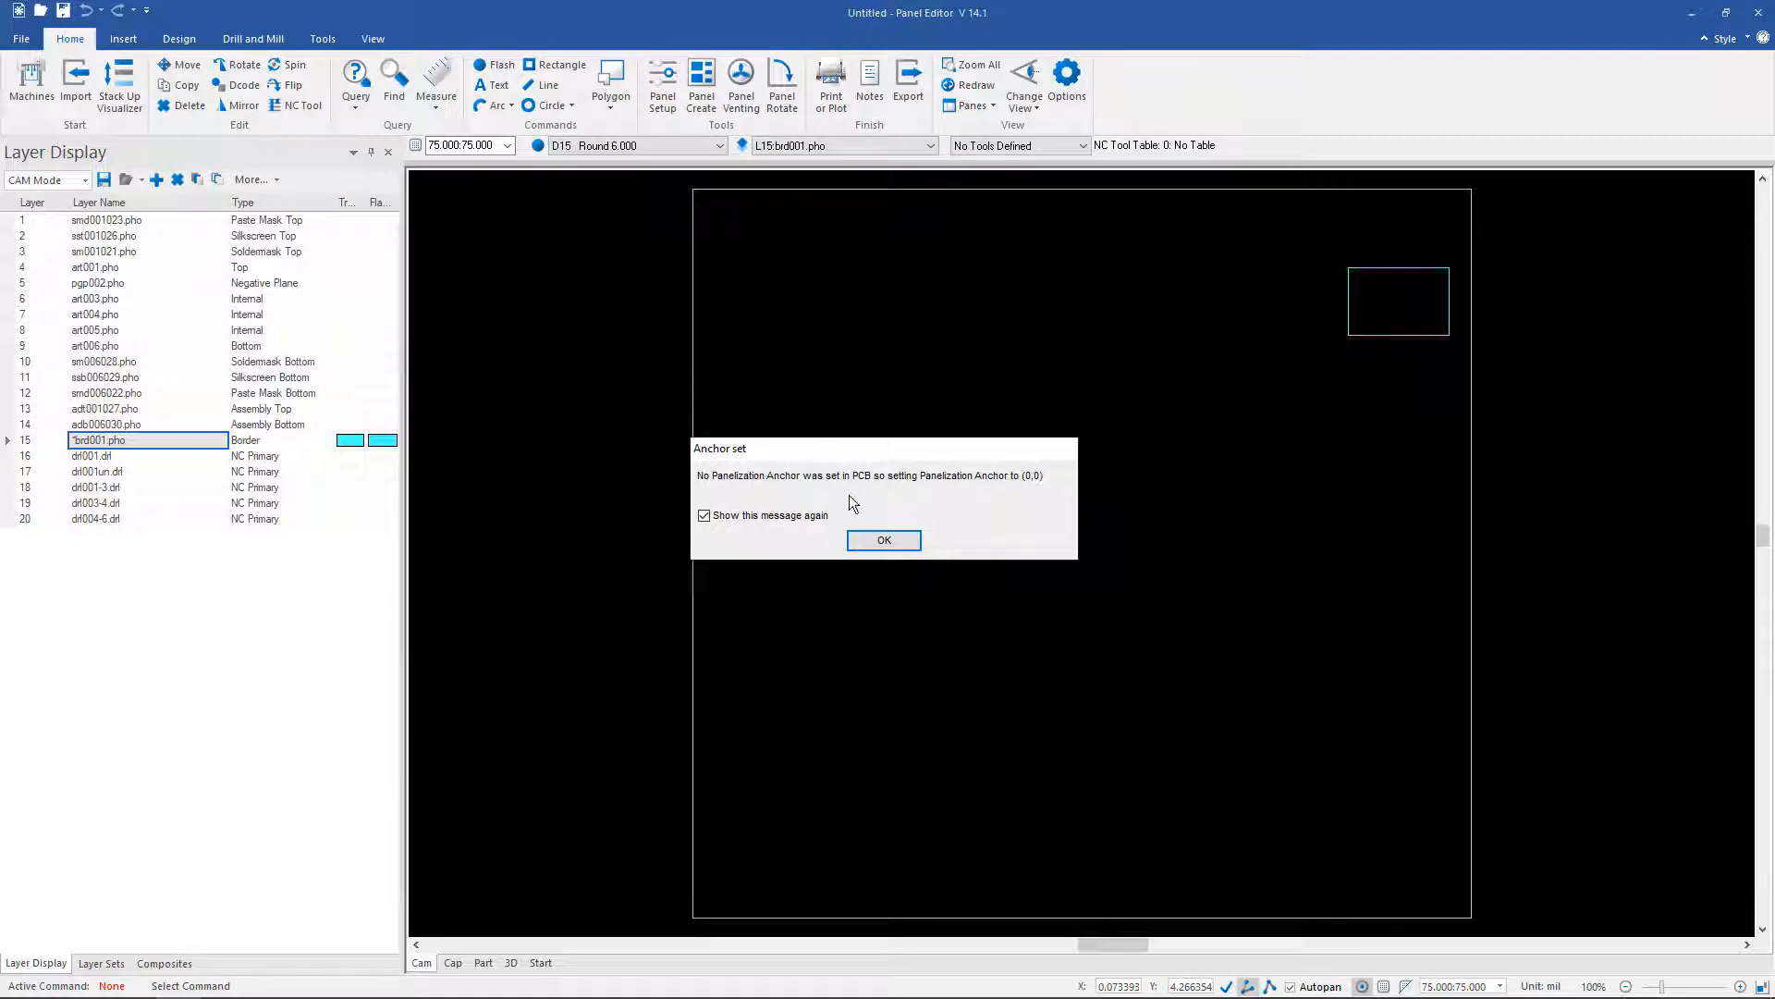
left_click(883, 541)
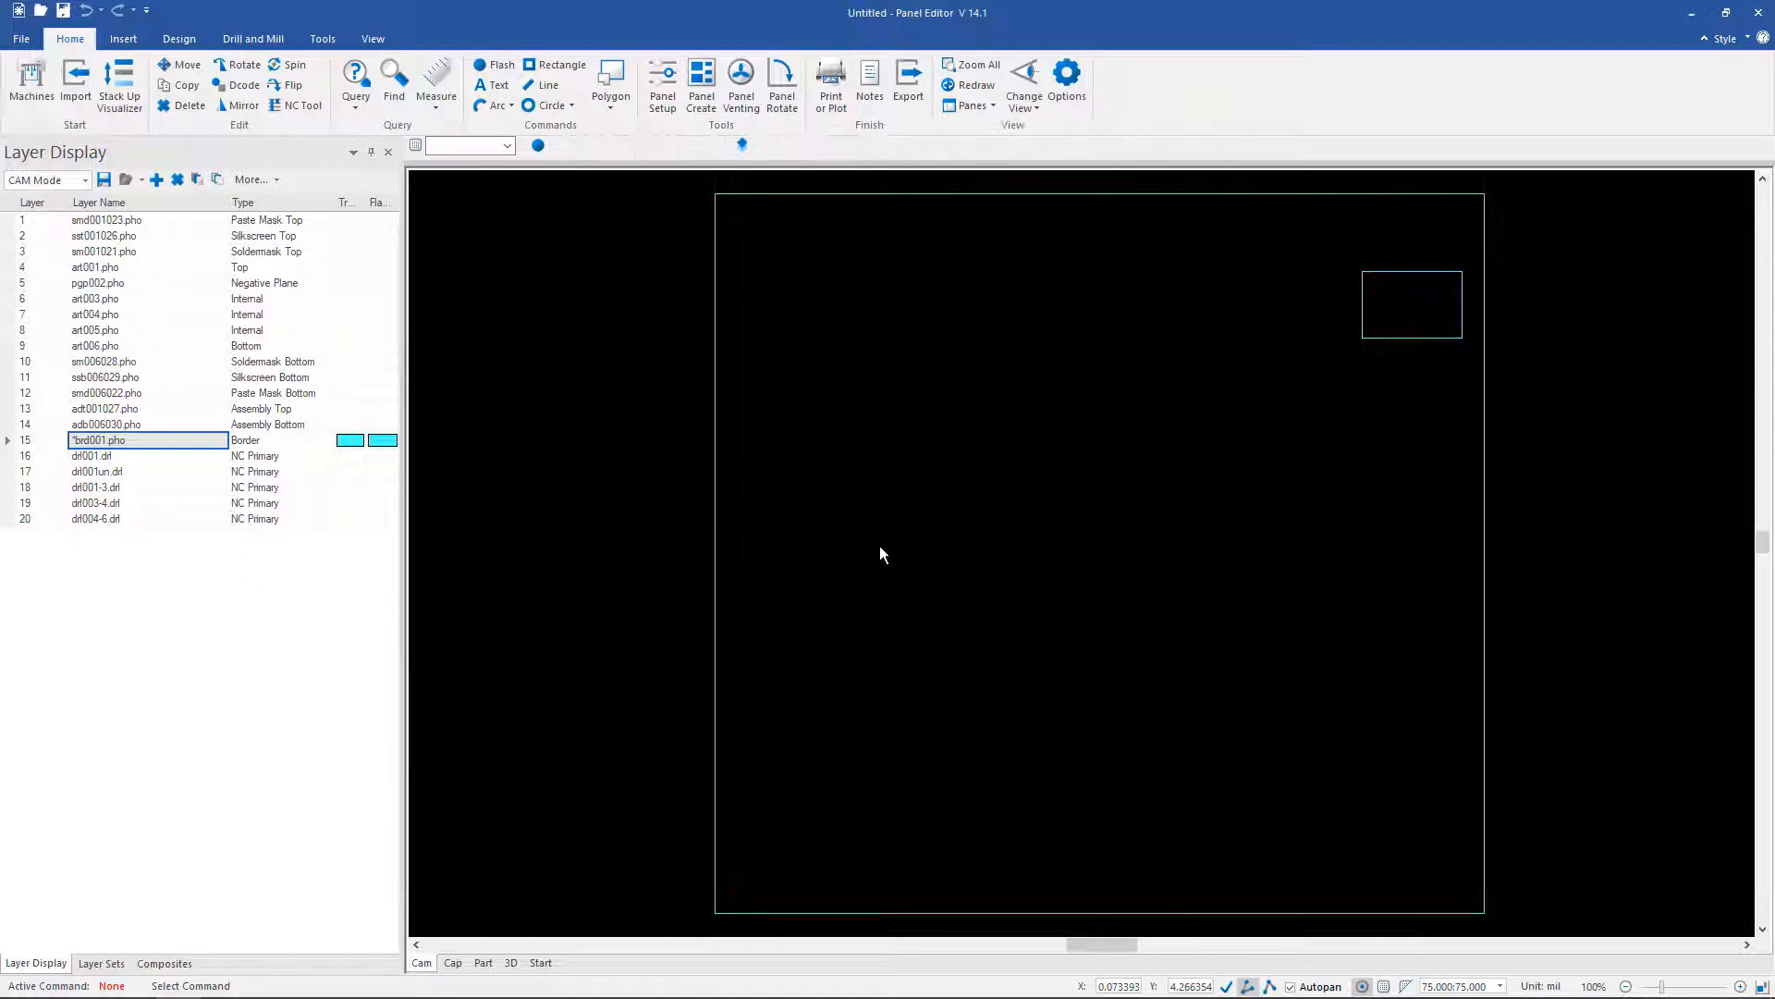
left_click(662, 102)
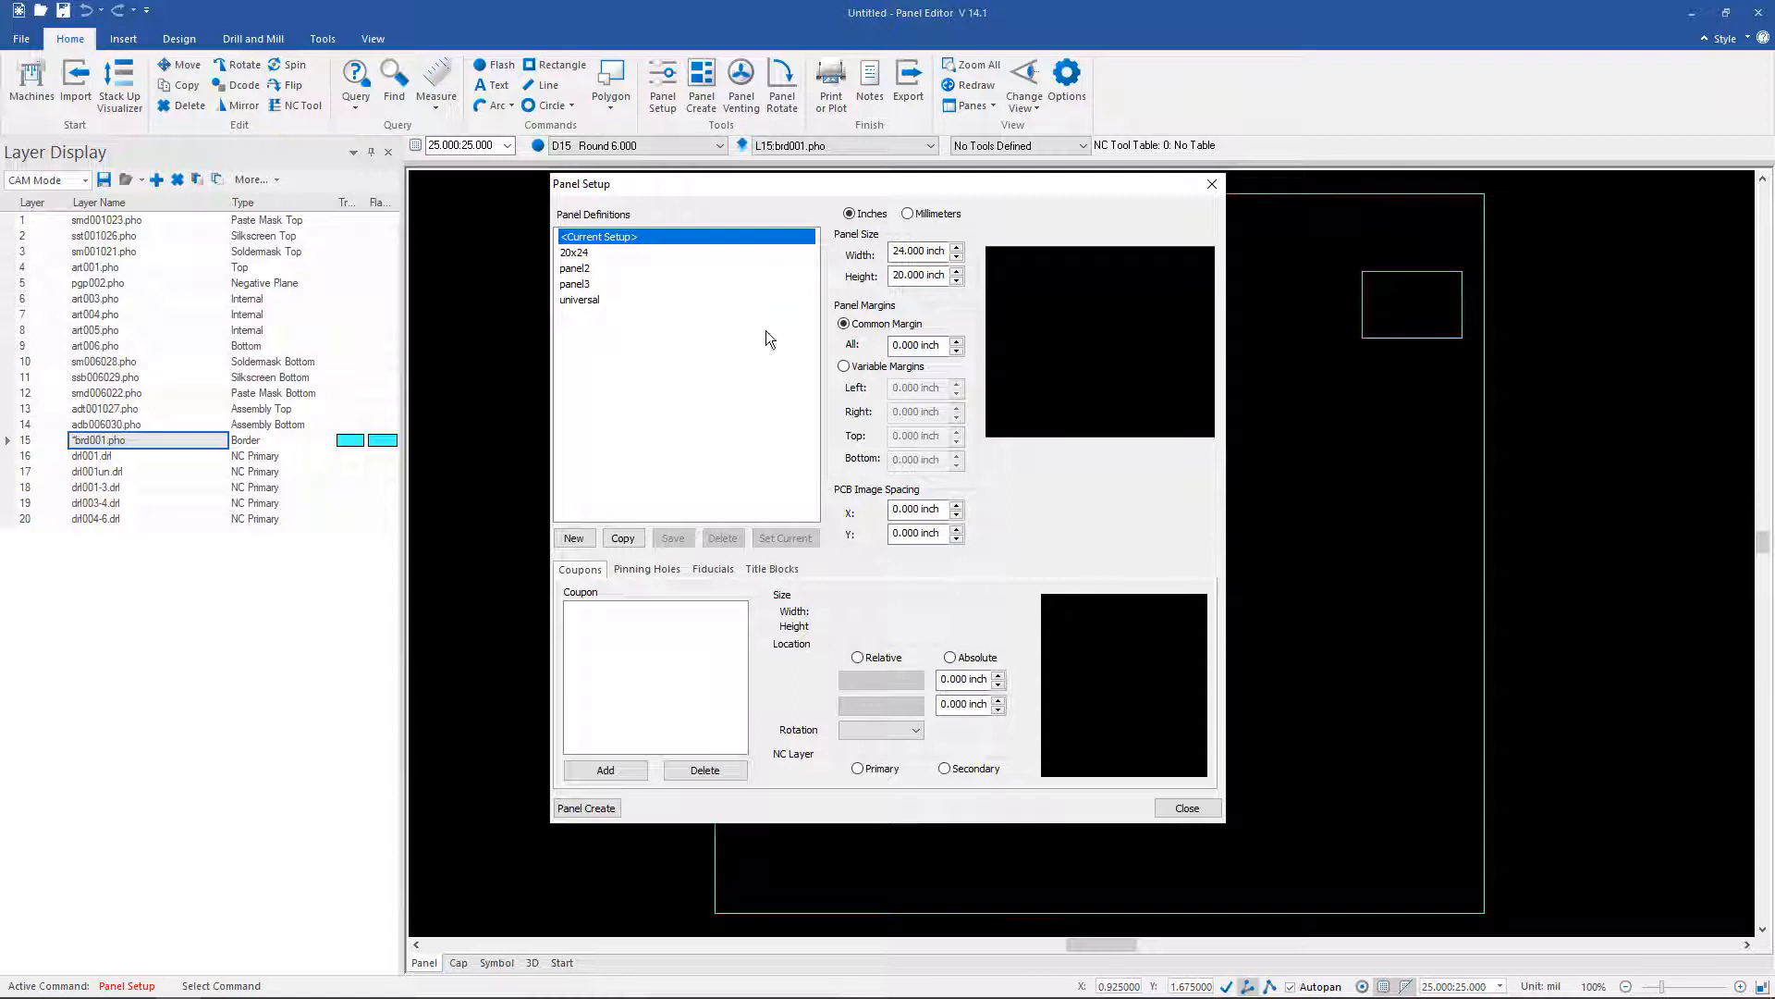
Step: Set panel width 18, height 24, image spacing .1 × .1, and common margin 1 inch
left_click(915, 249)
double_click(915, 250)
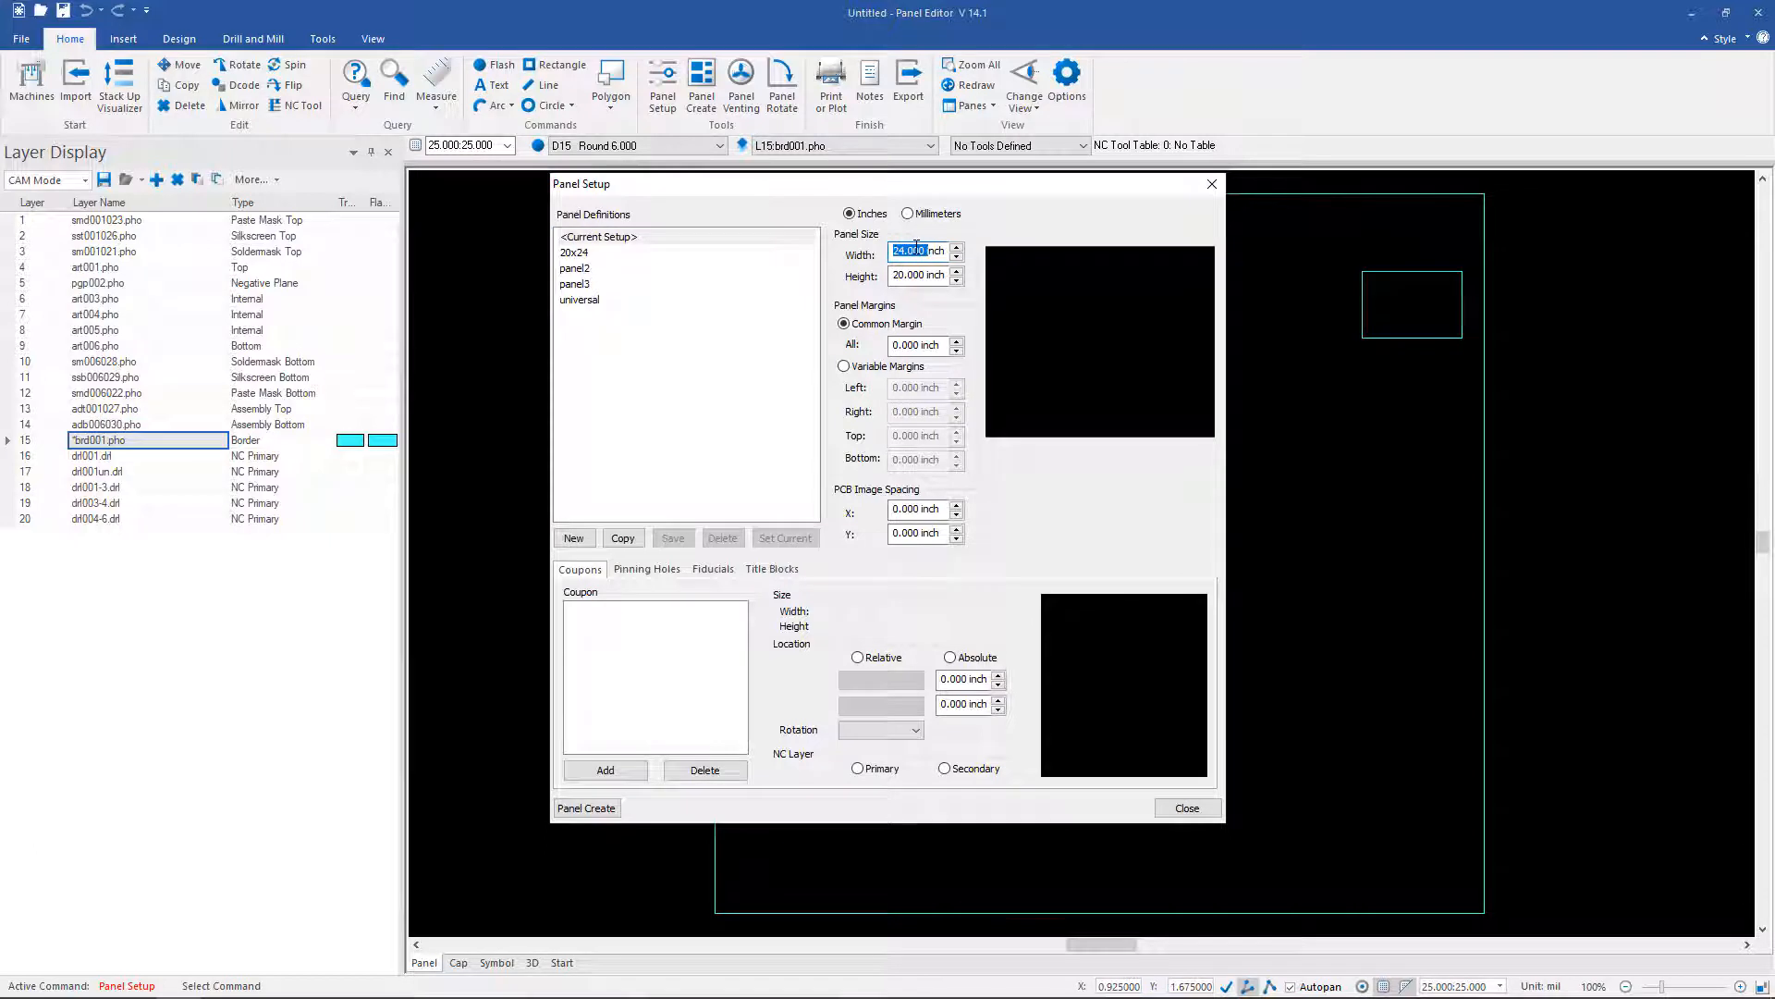
type("18")
key("Tab")
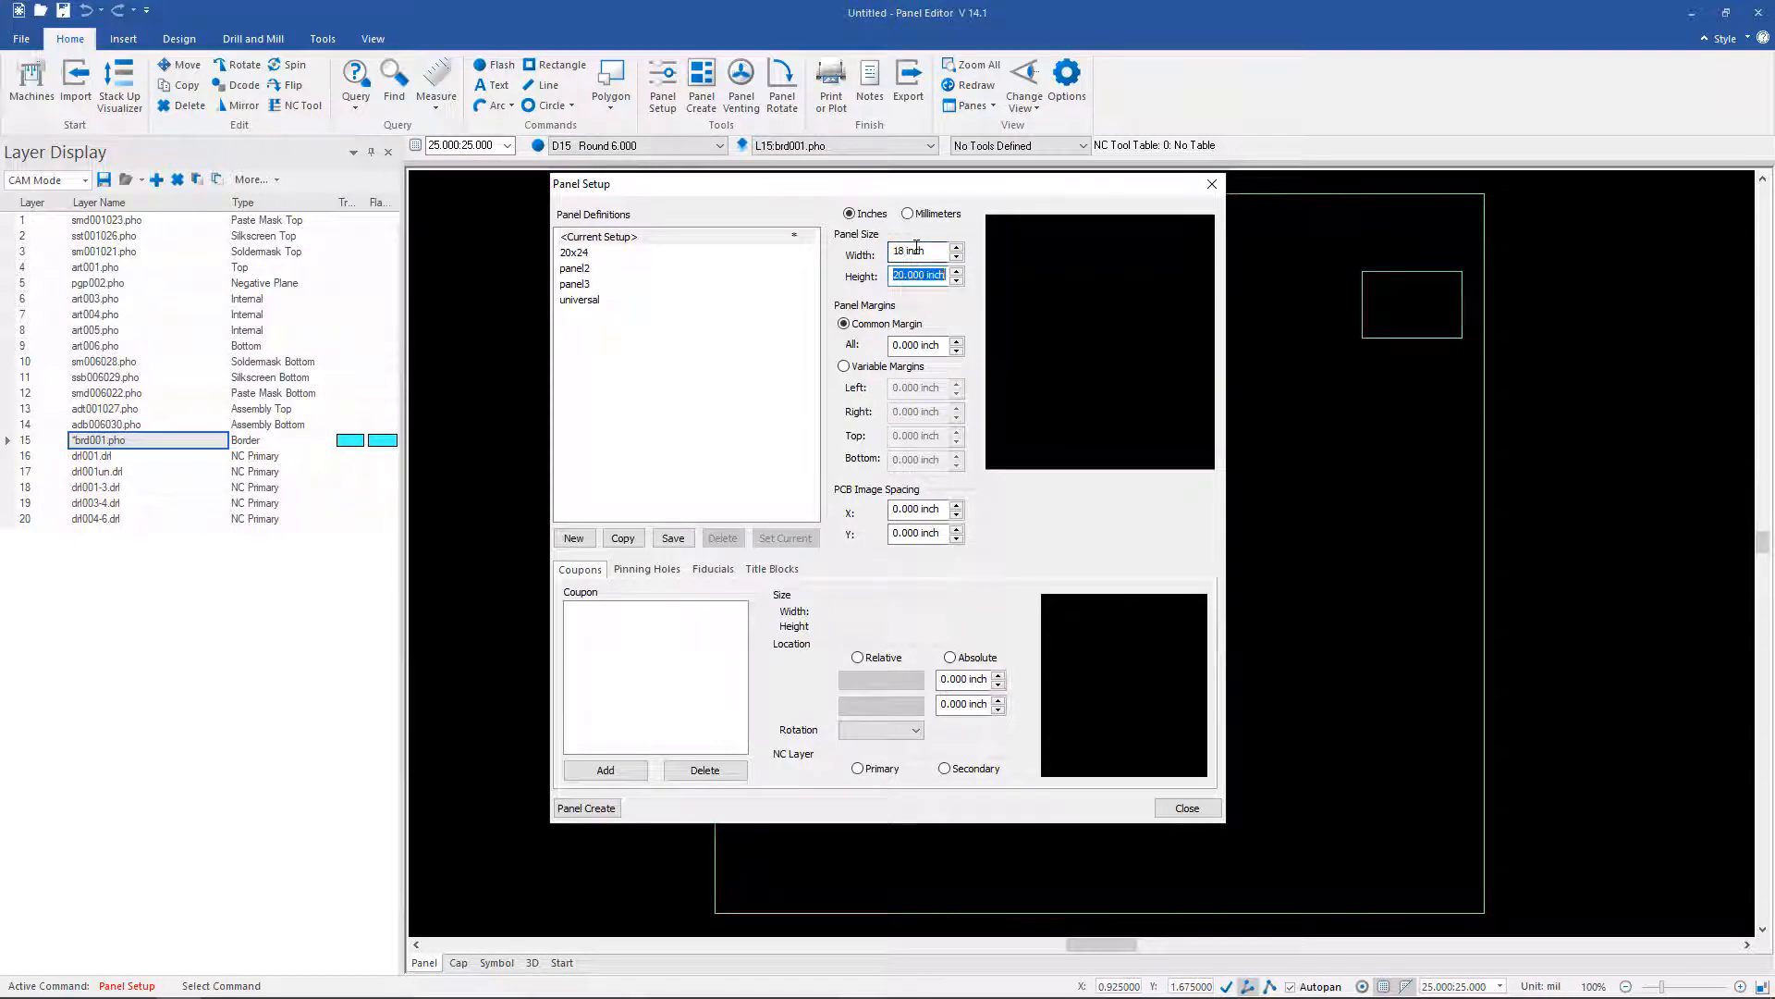
type("24")
key("Tab")
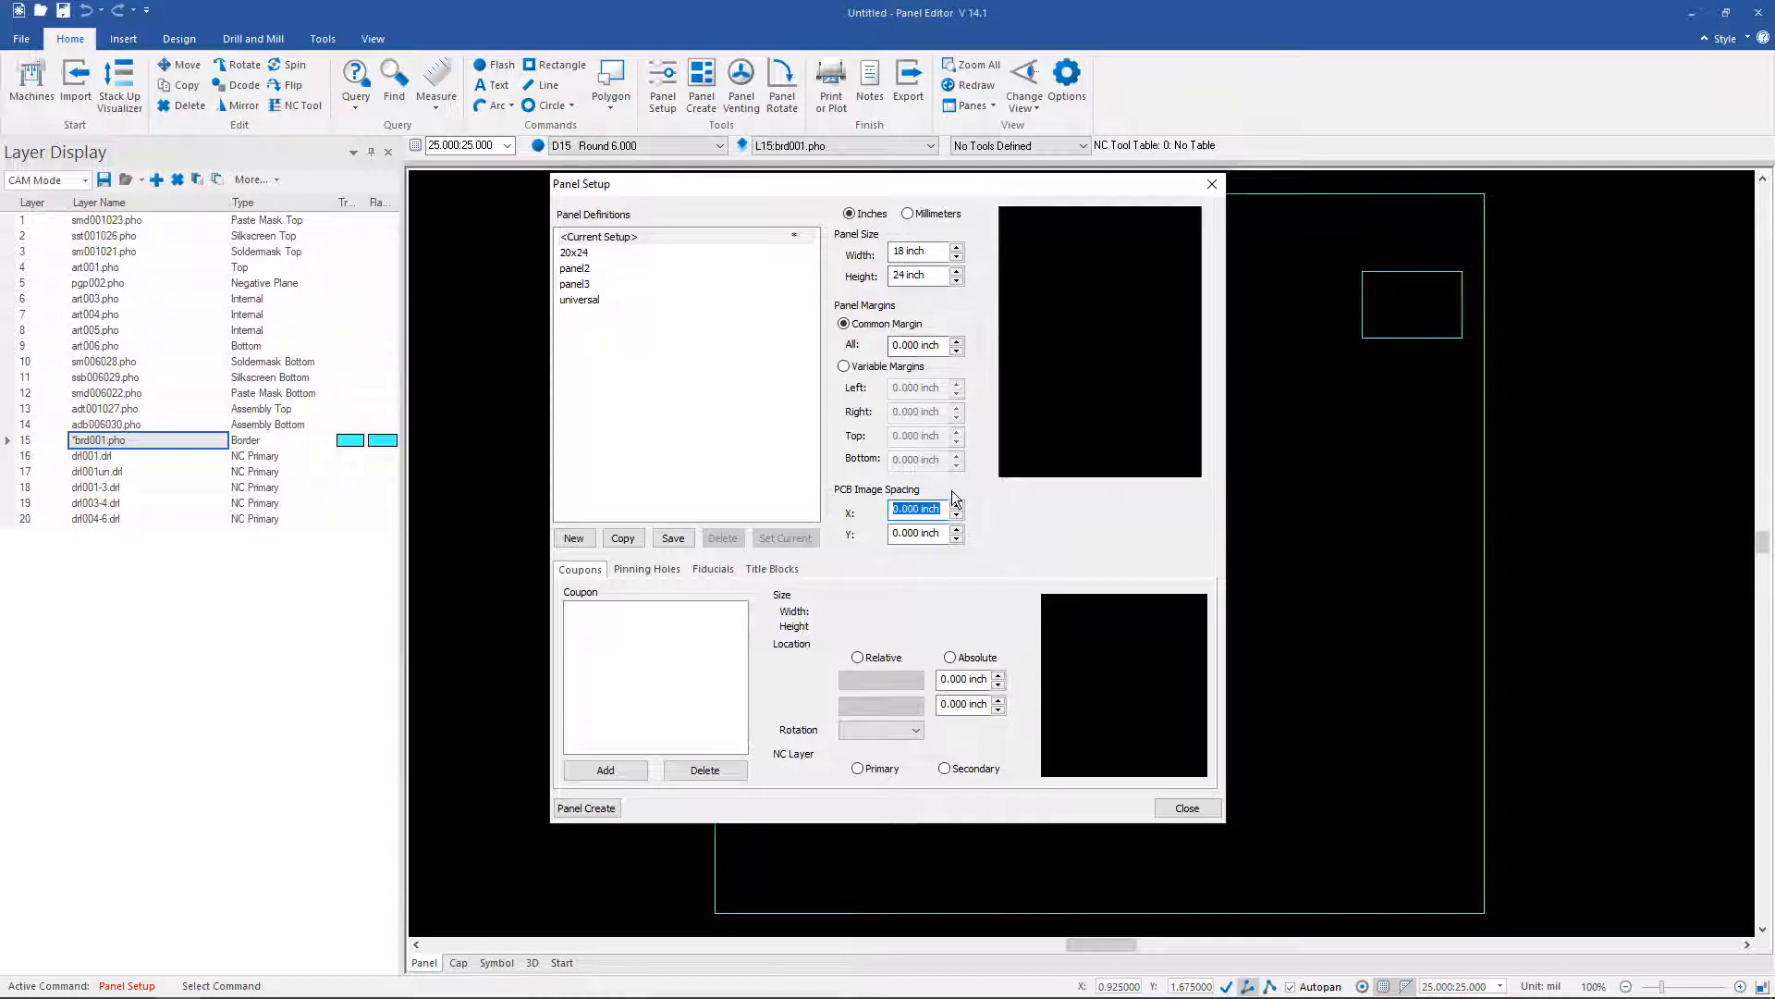
type(".1")
key("Tab")
type(".1")
key("Tab")
type("1")
key("Tab")
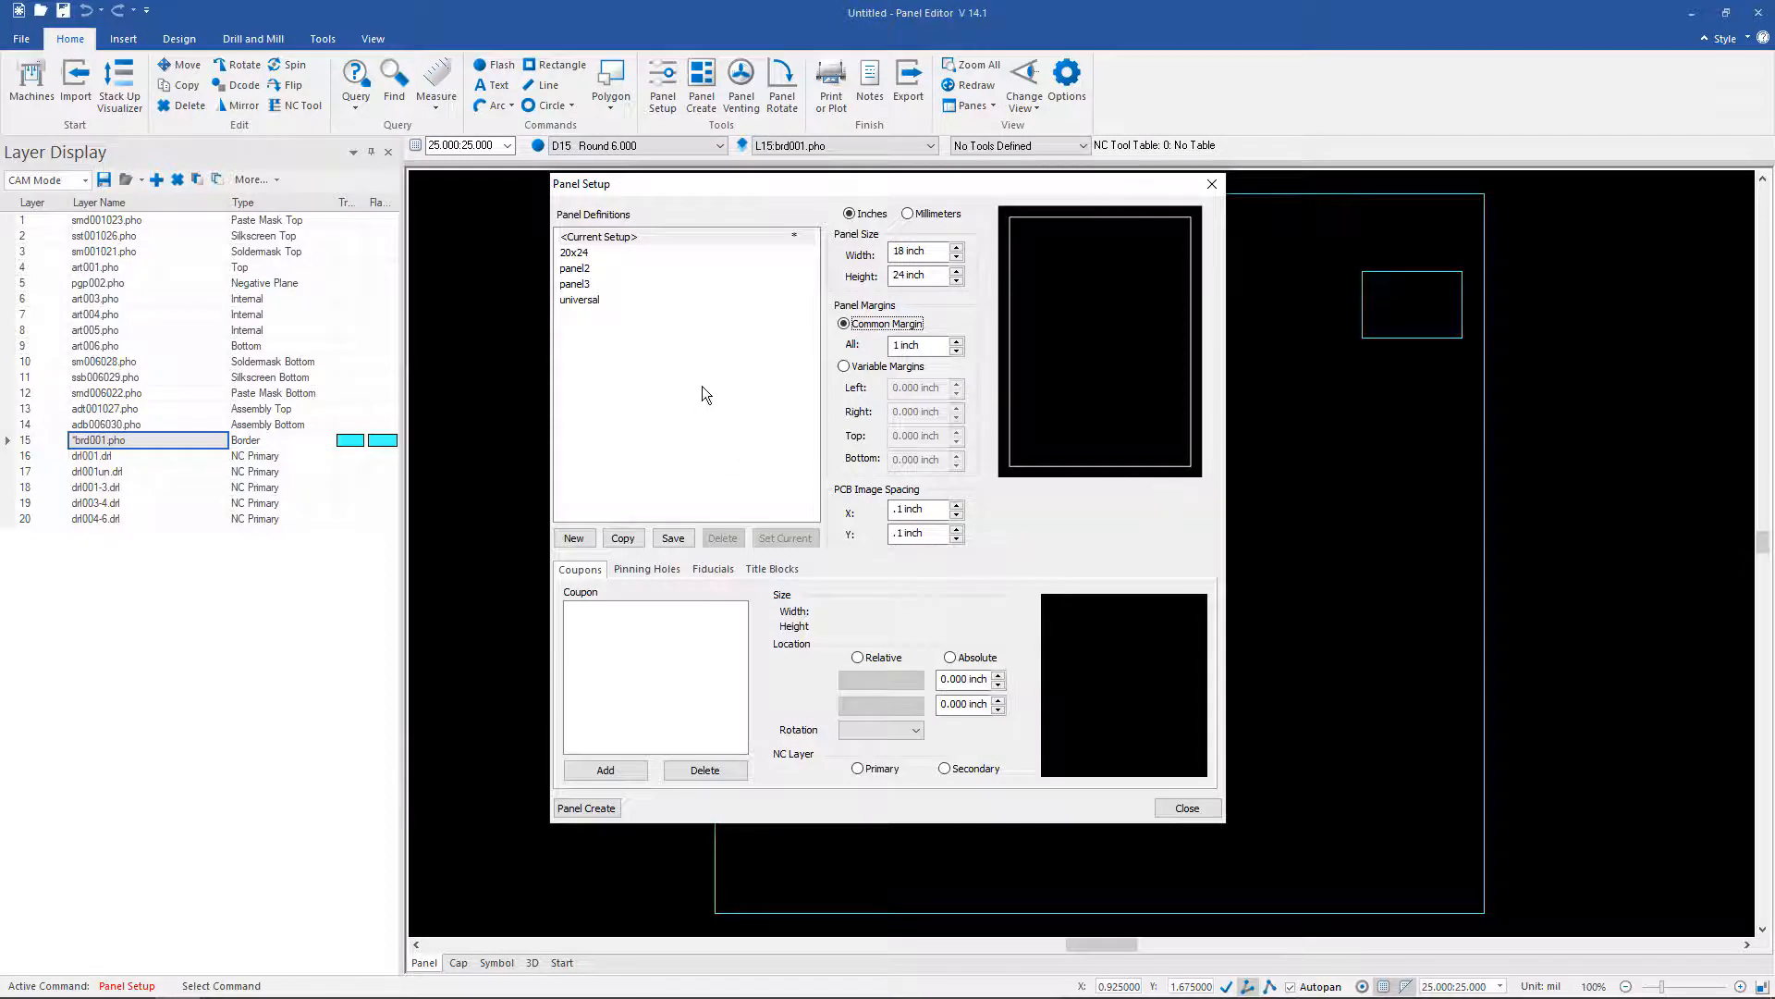
Step: Add the IPC-4X/A1 coupon at Left/Center with a .5 inch X offset
left_click(613, 771)
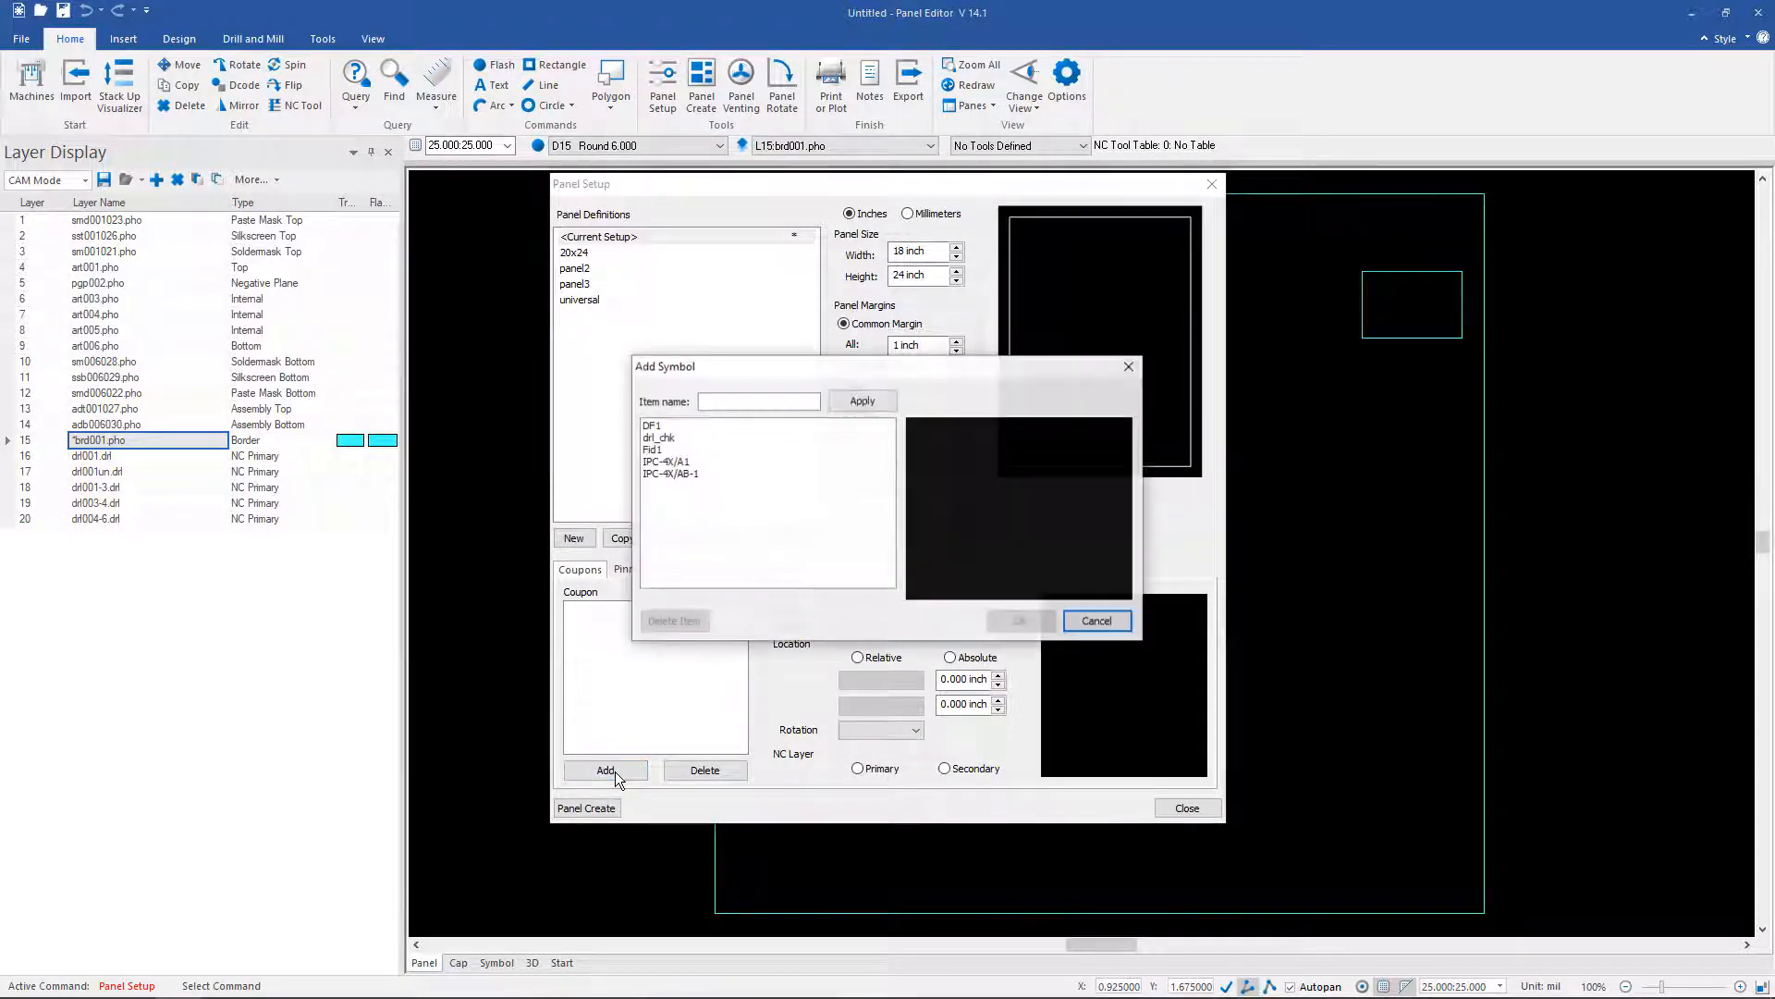
left_click(668, 464)
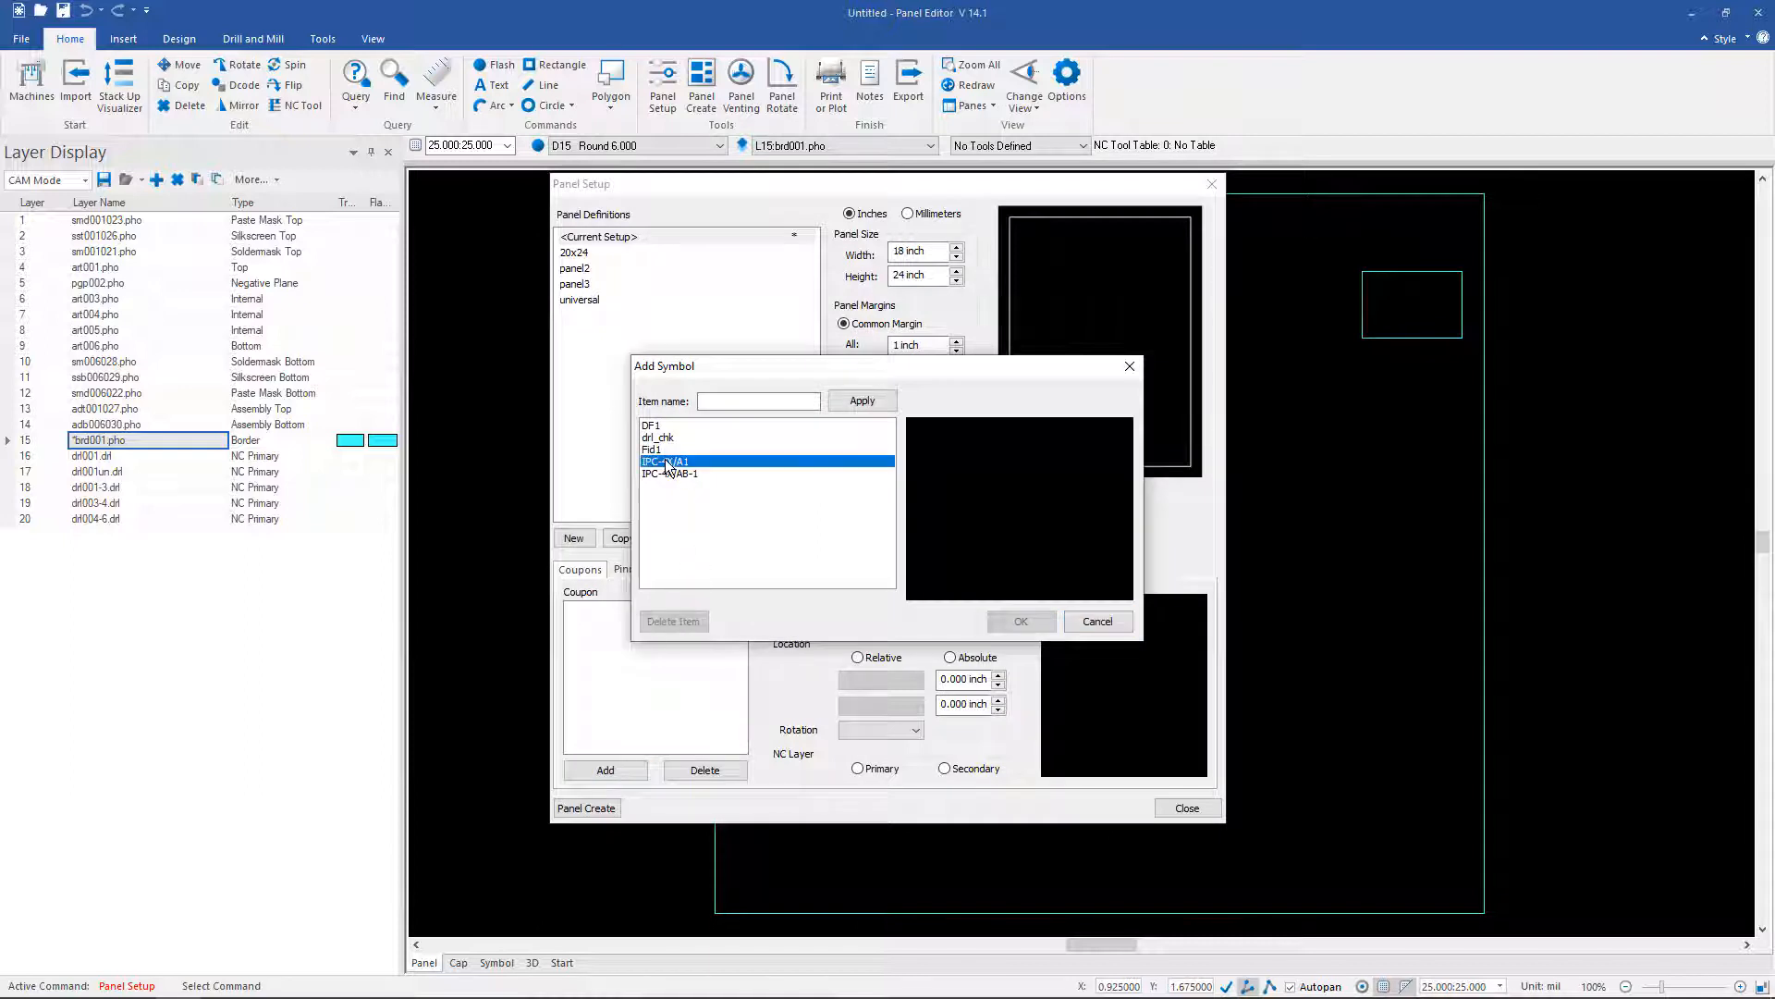
left_click(1022, 623)
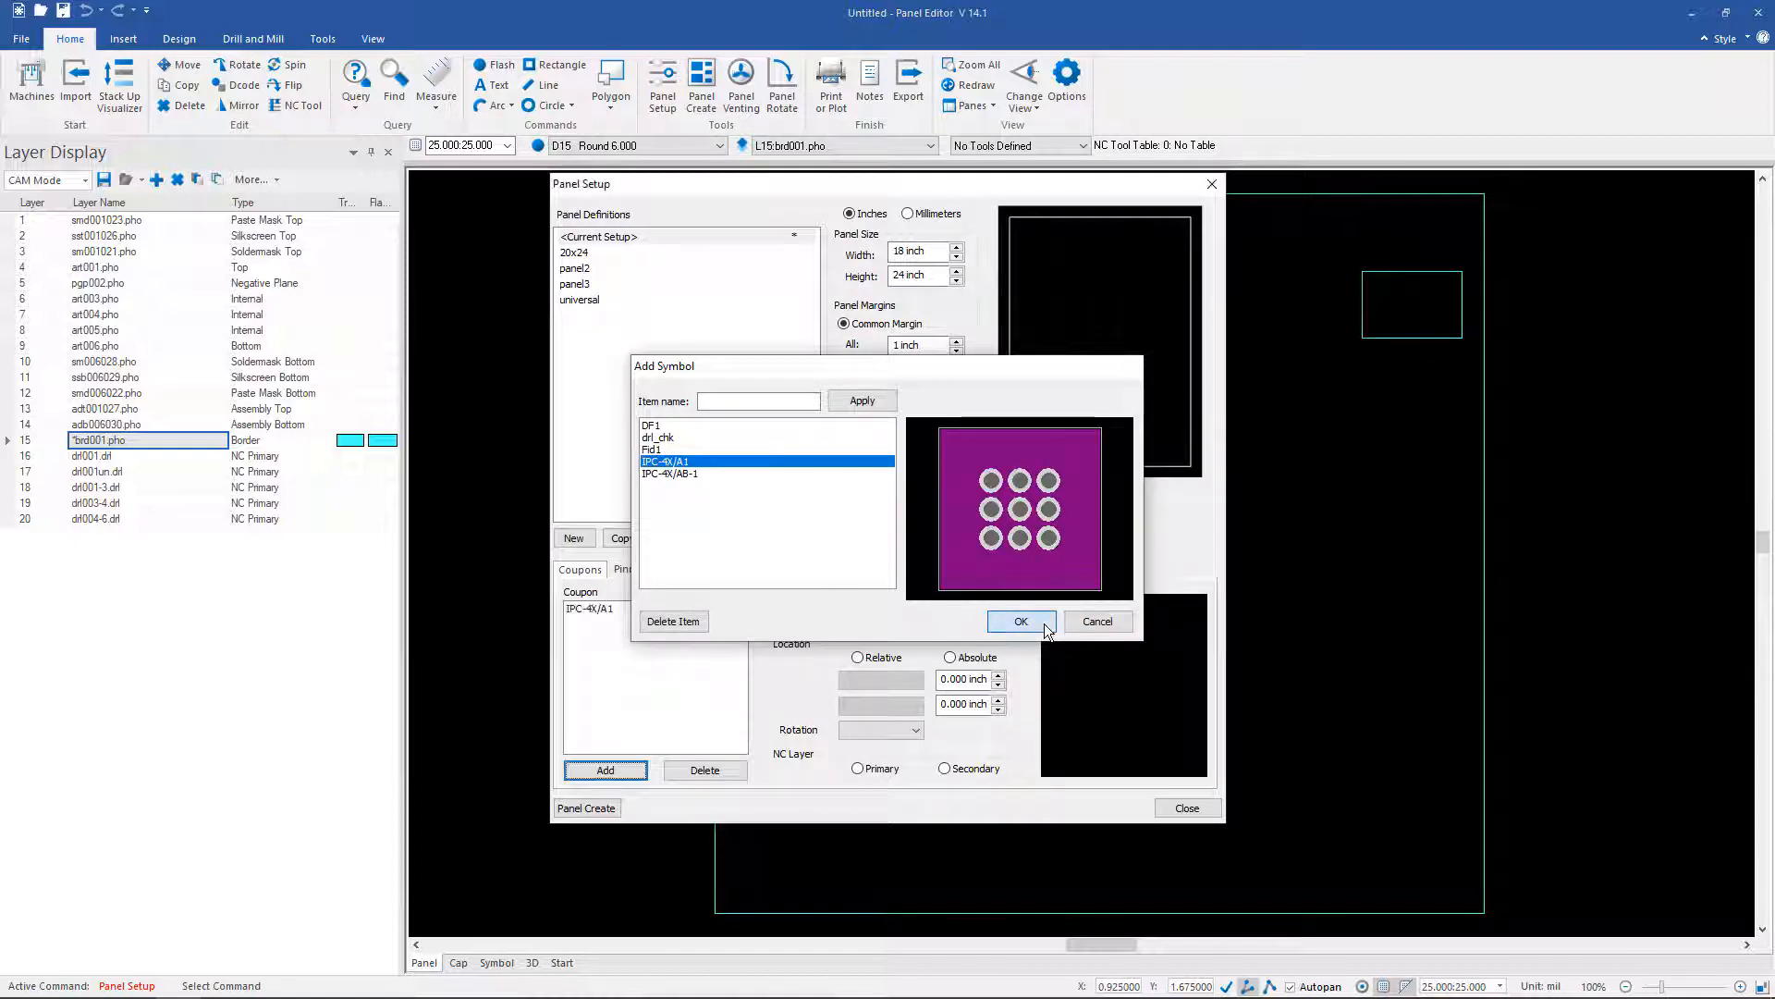
left_click(579, 609)
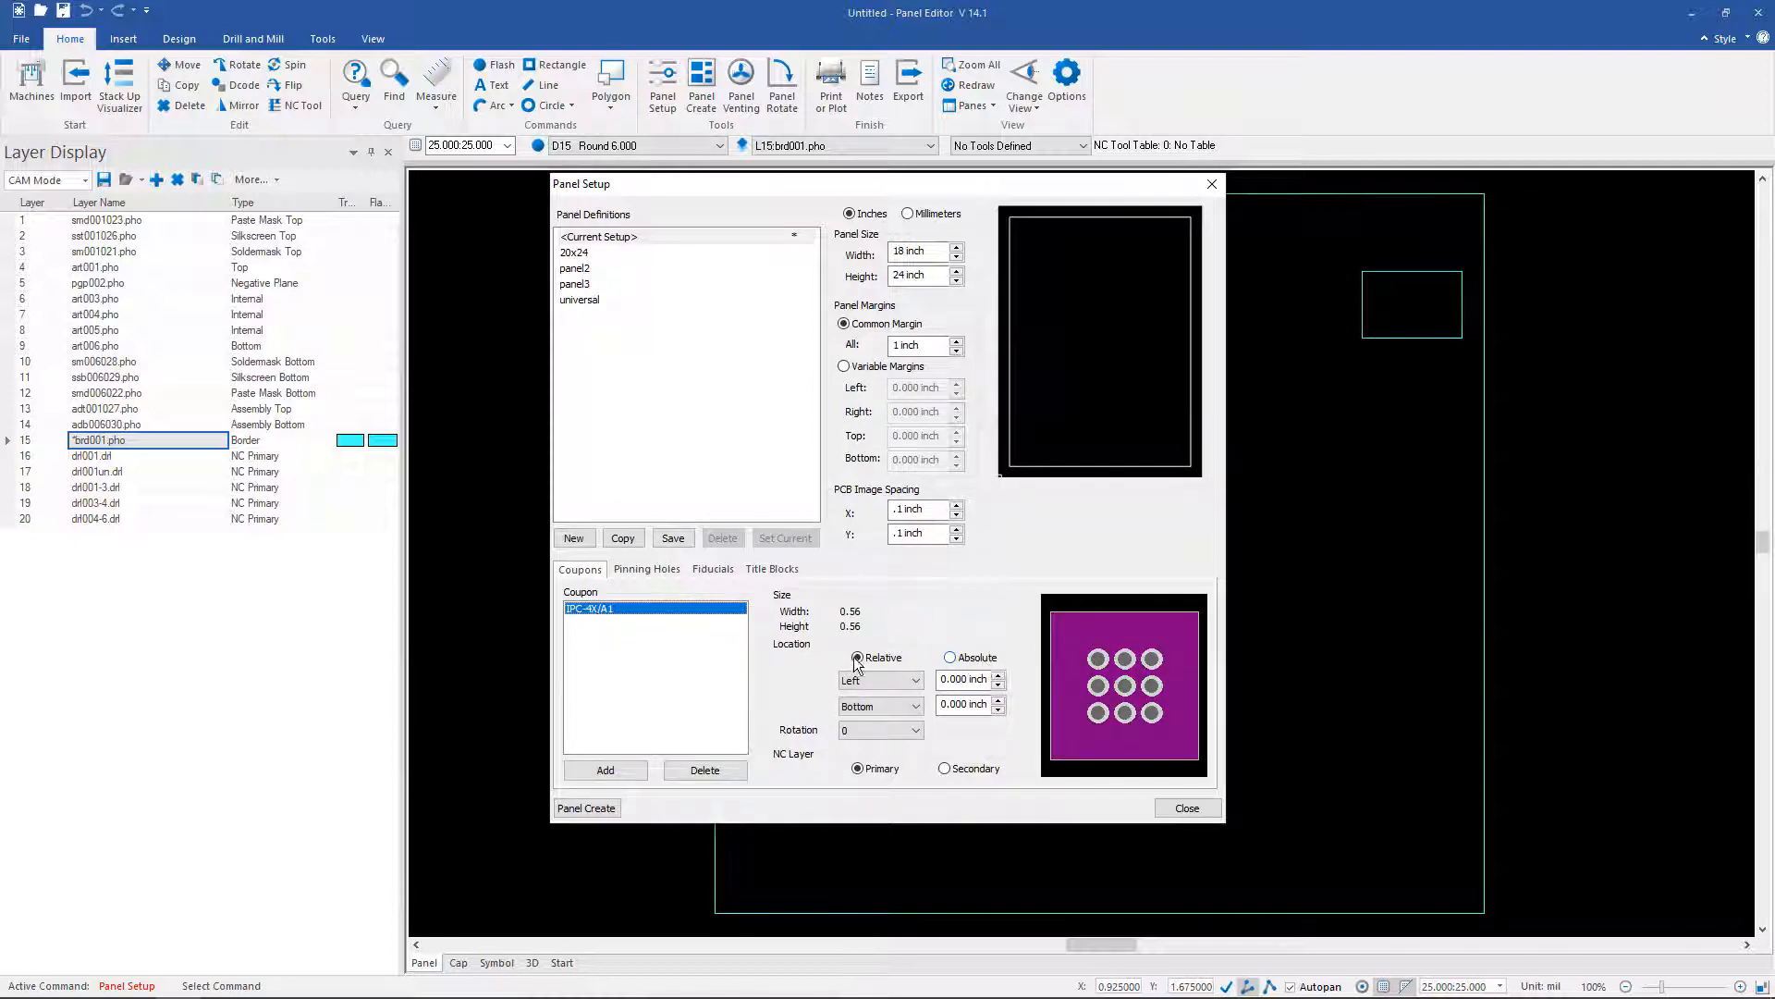
left_click(915, 711)
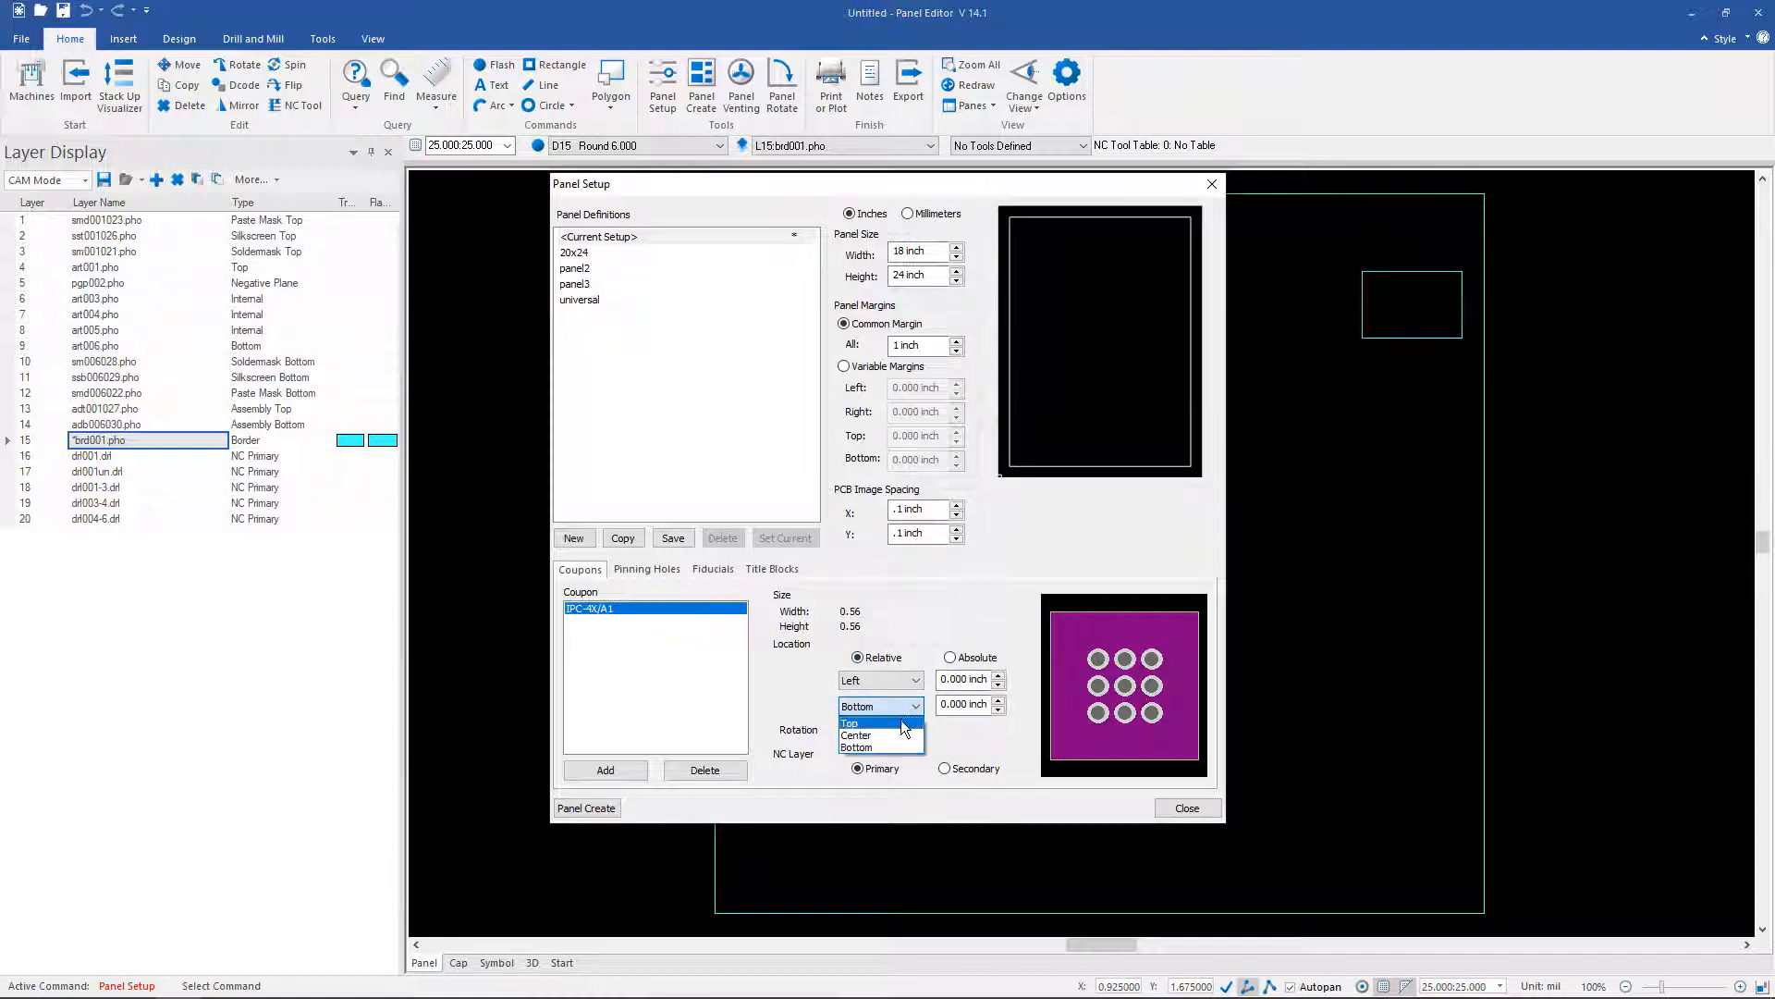
left_click(891, 735)
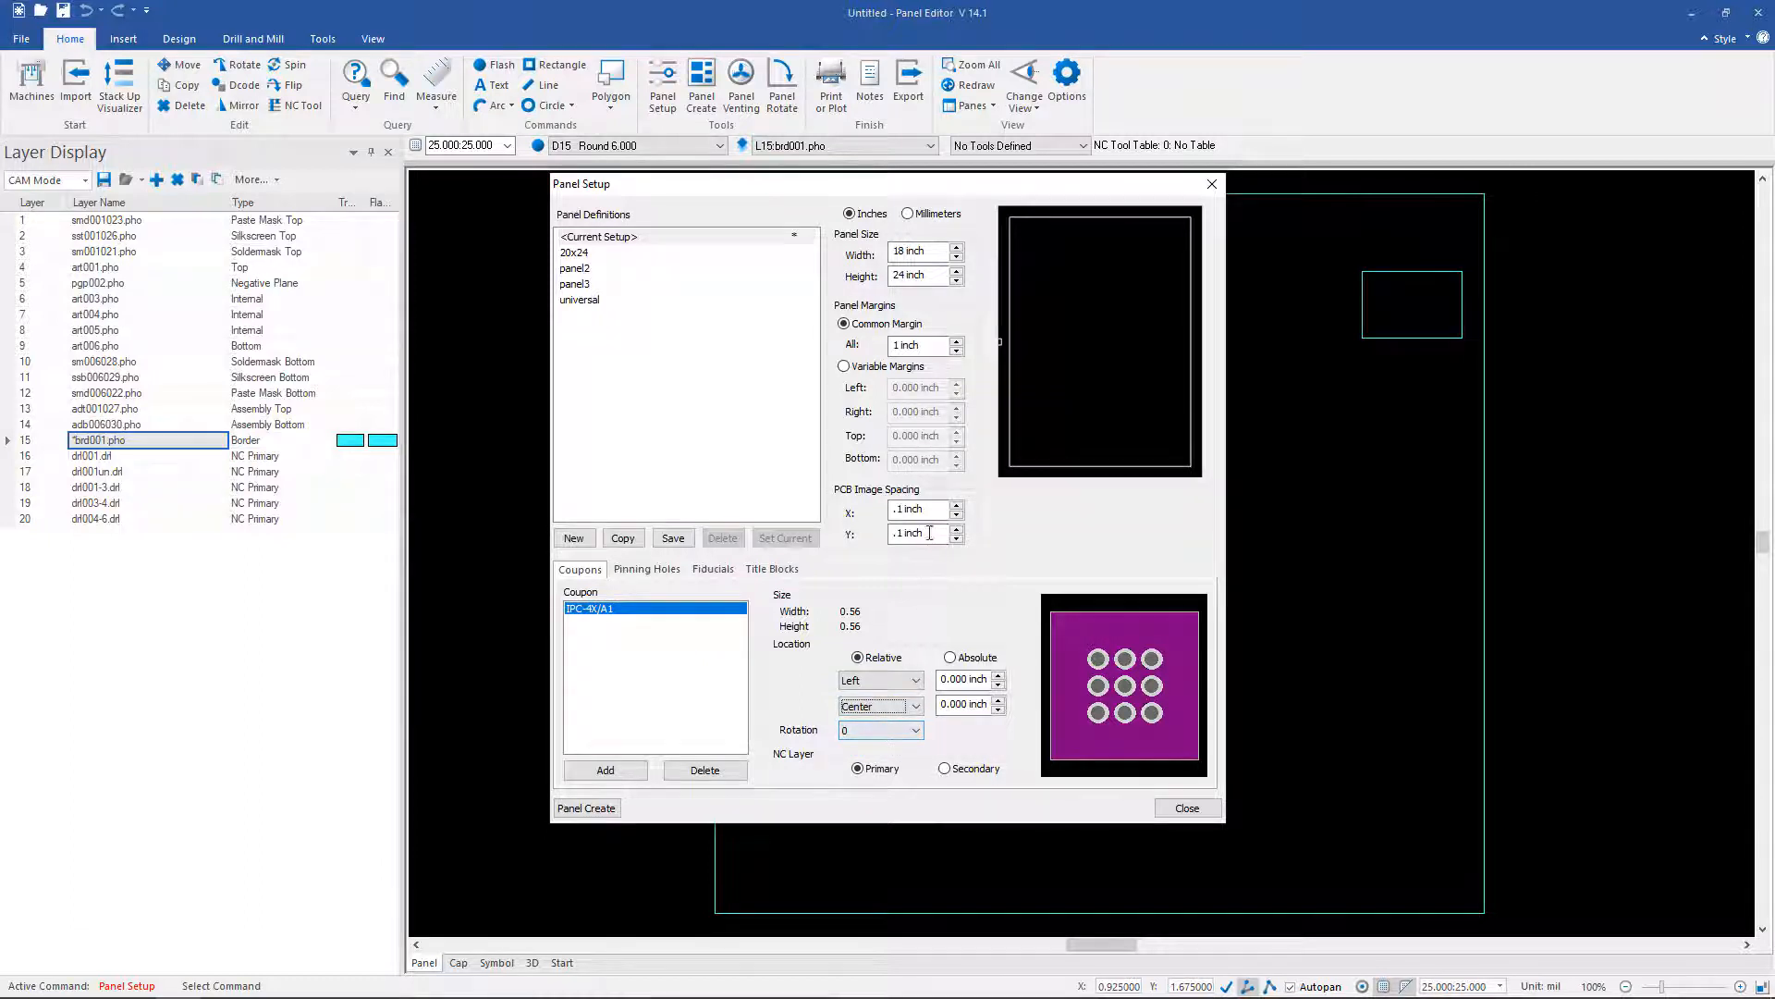
left_click(962, 680)
type(".5")
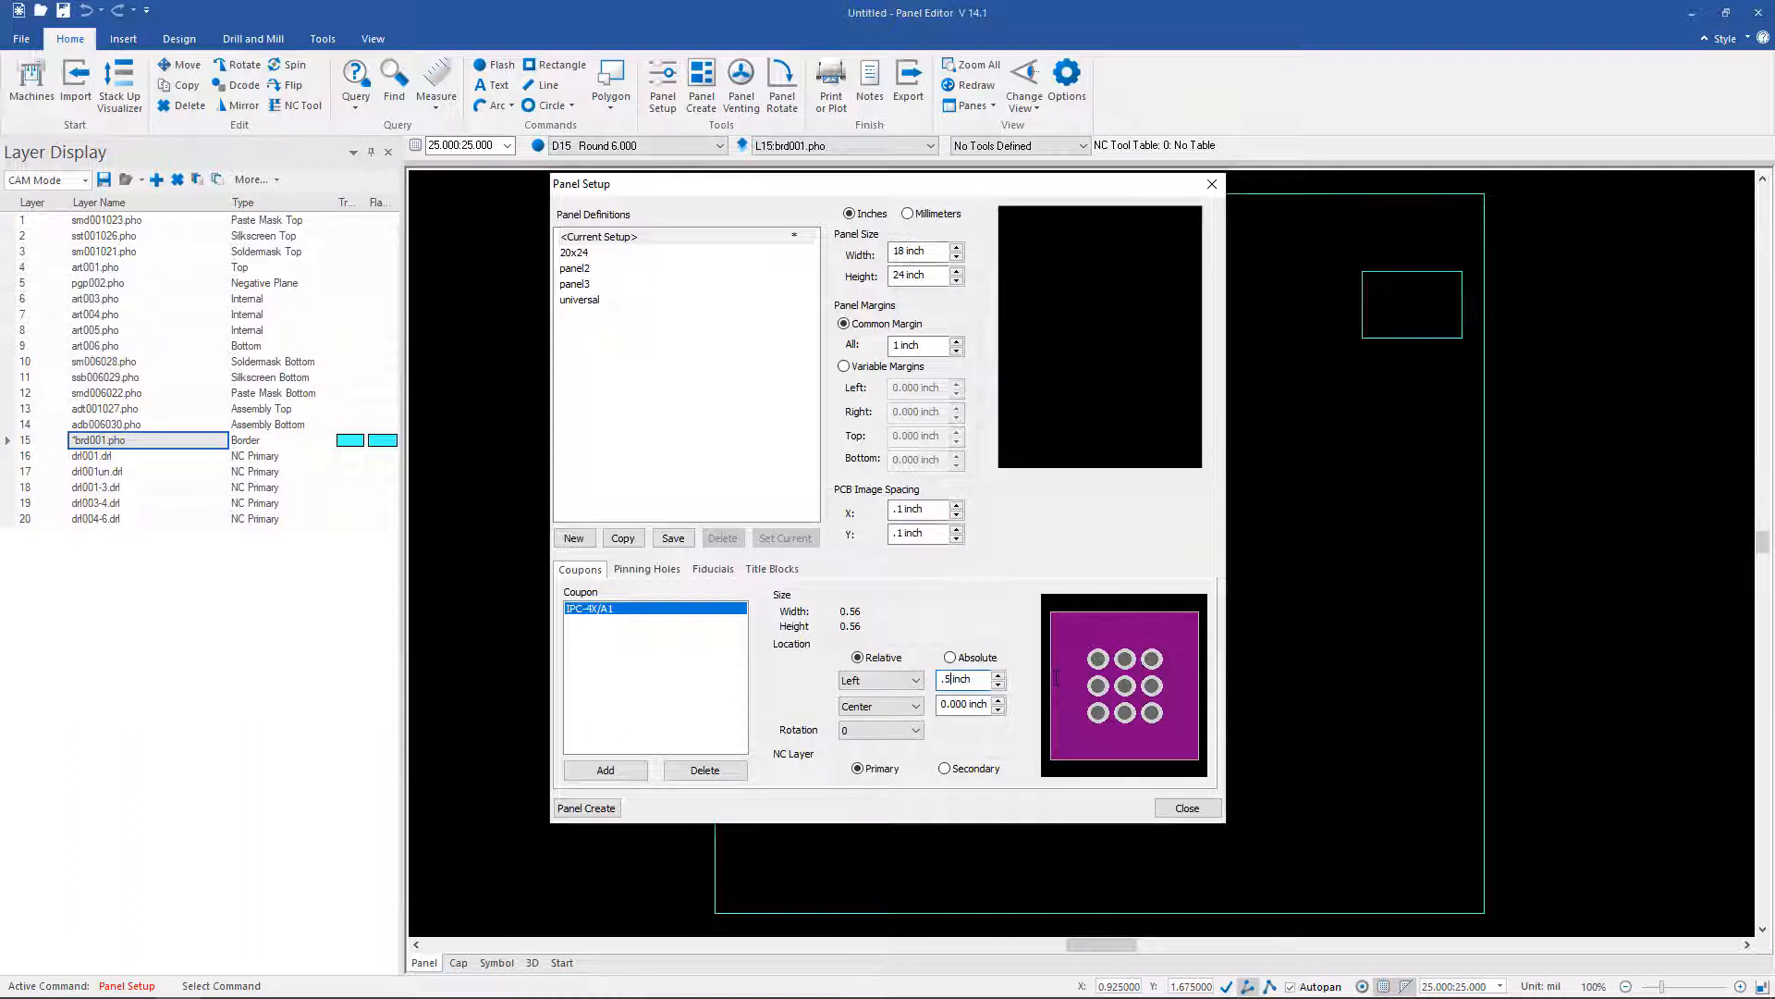
key("Tab")
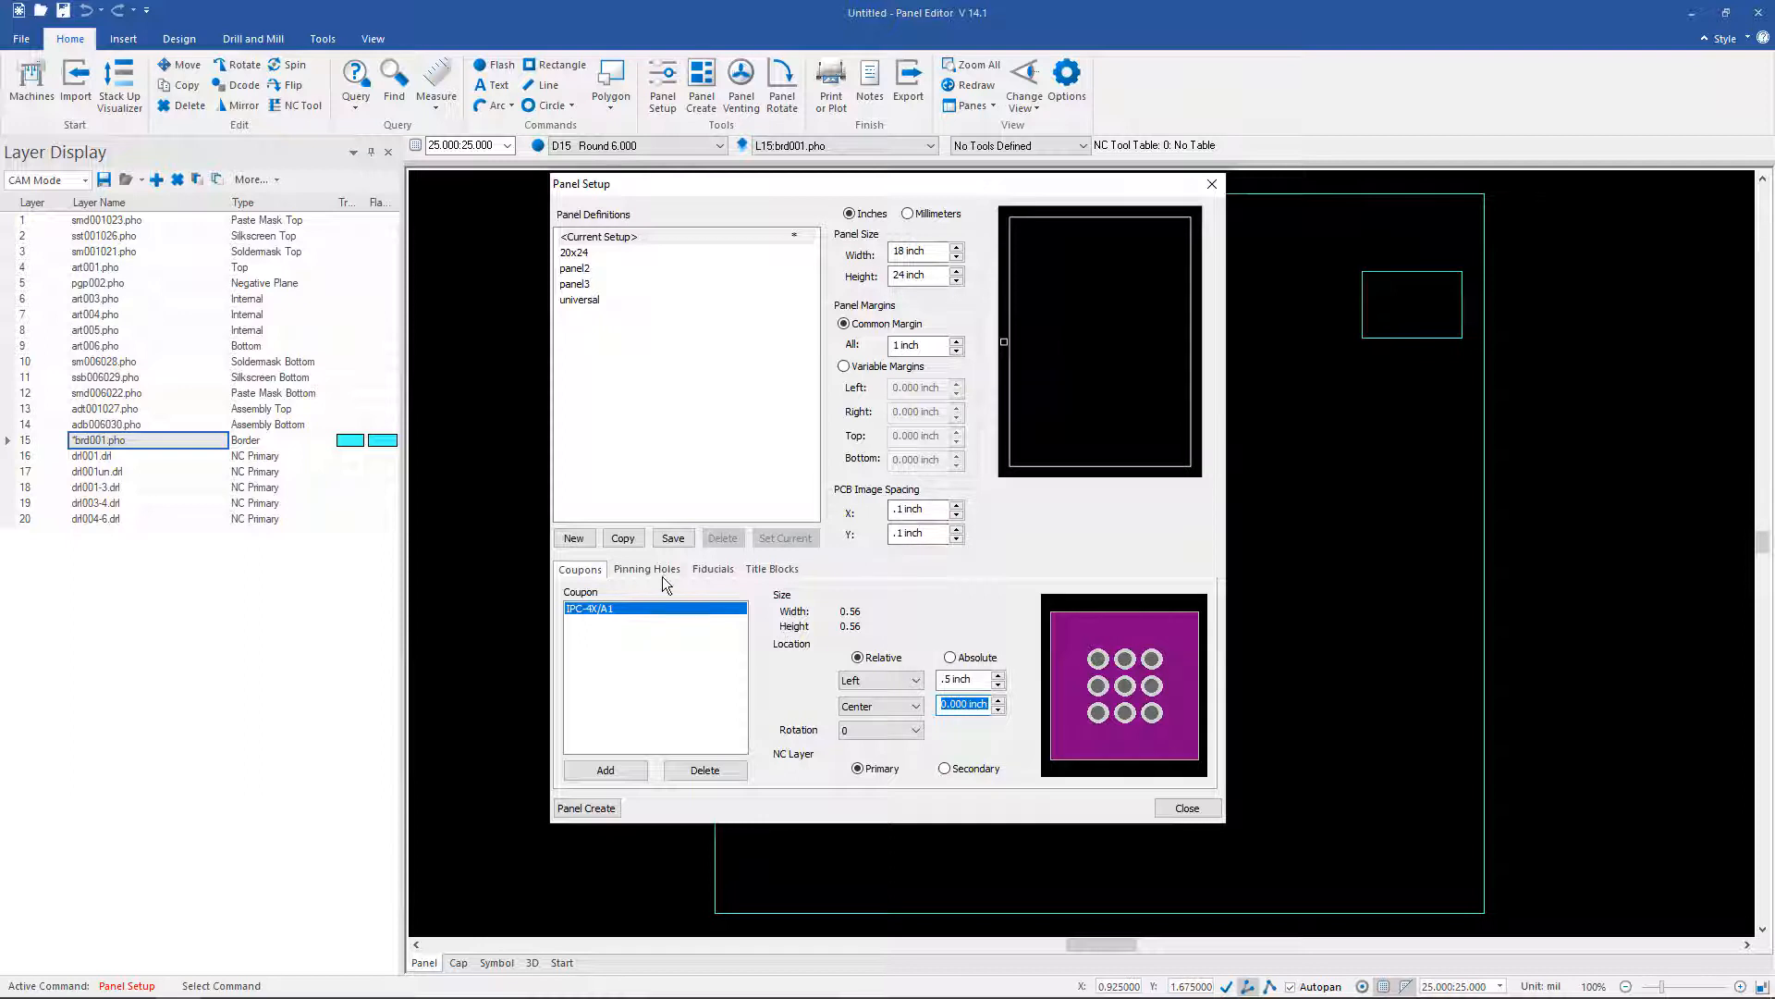
Step: Add the drl_chk symbol to the panel's coupon list
left_click(613, 767)
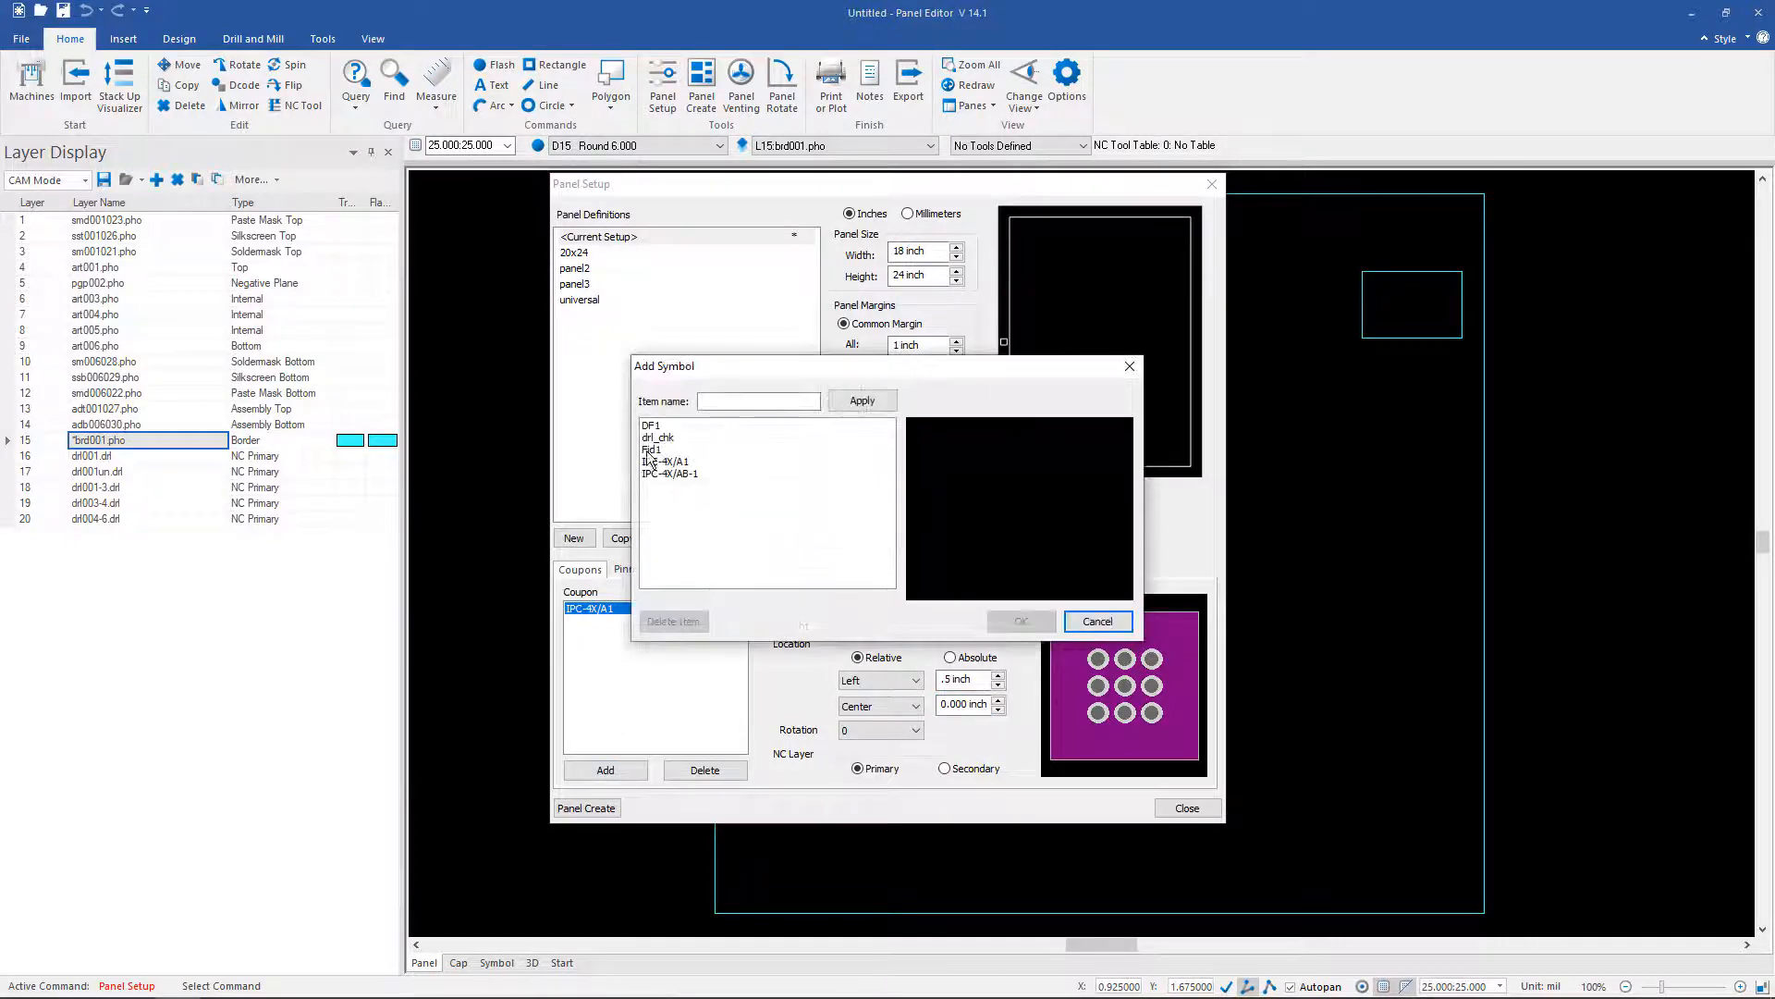
left_click(656, 437)
left_click(1009, 622)
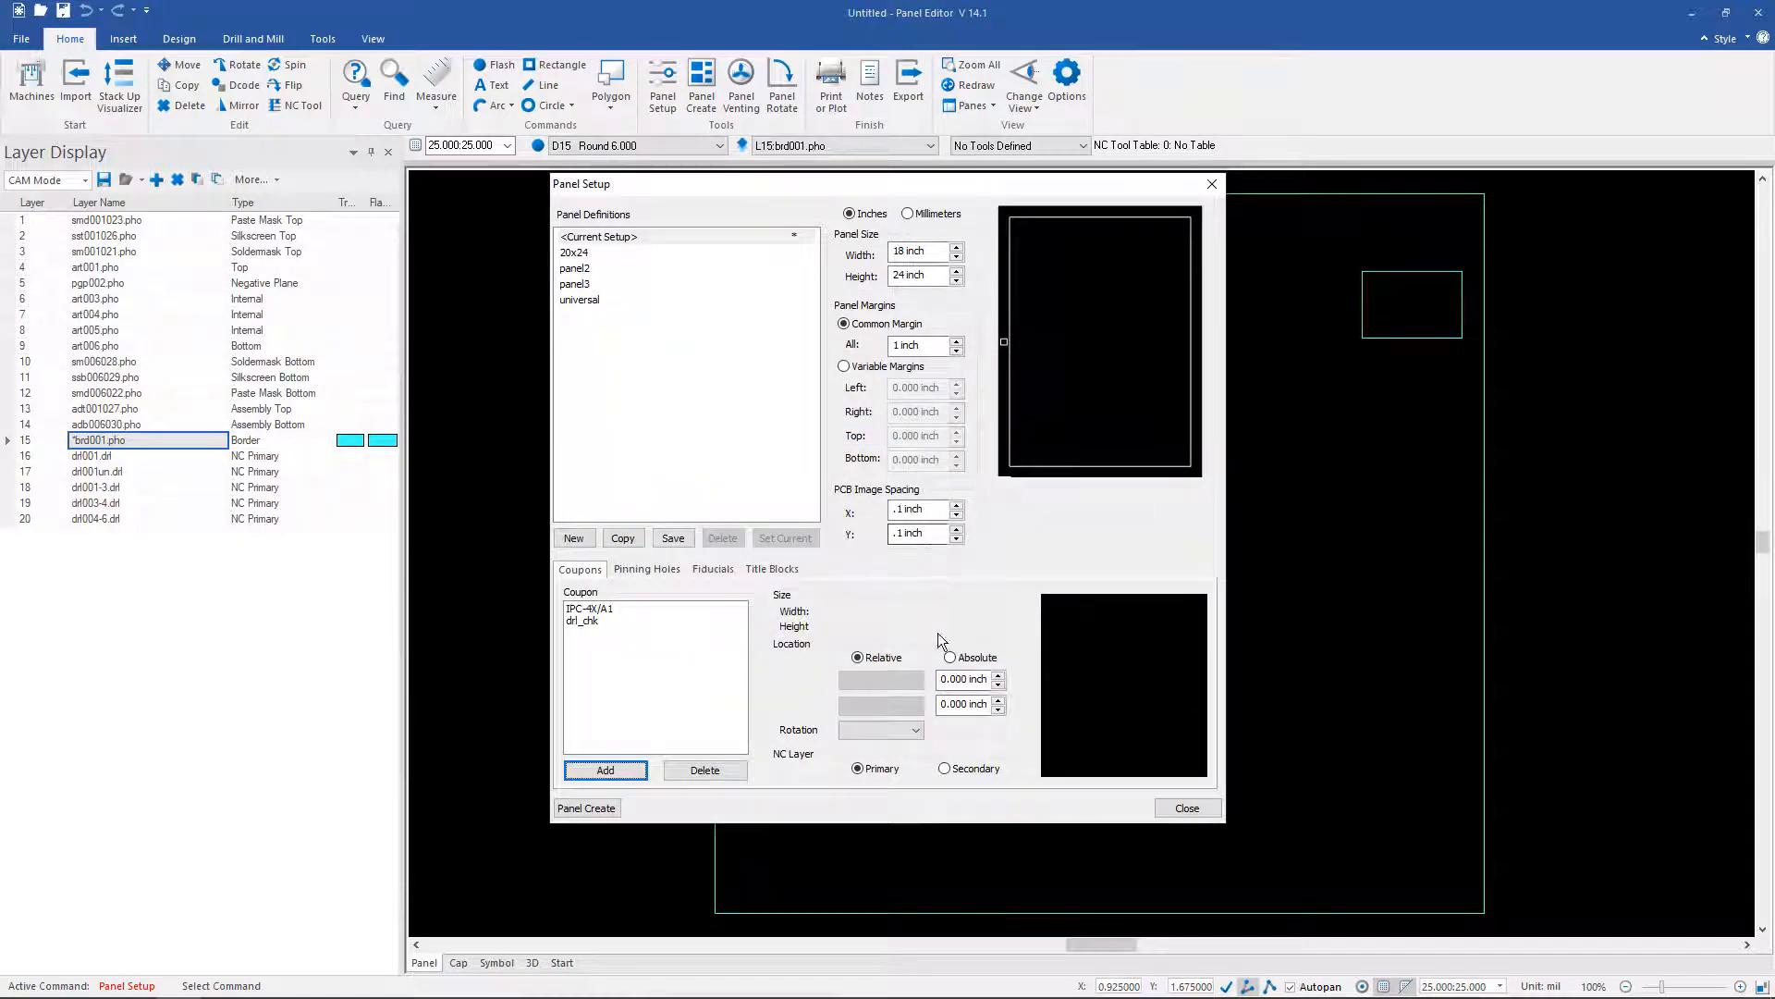
left_click(602, 622)
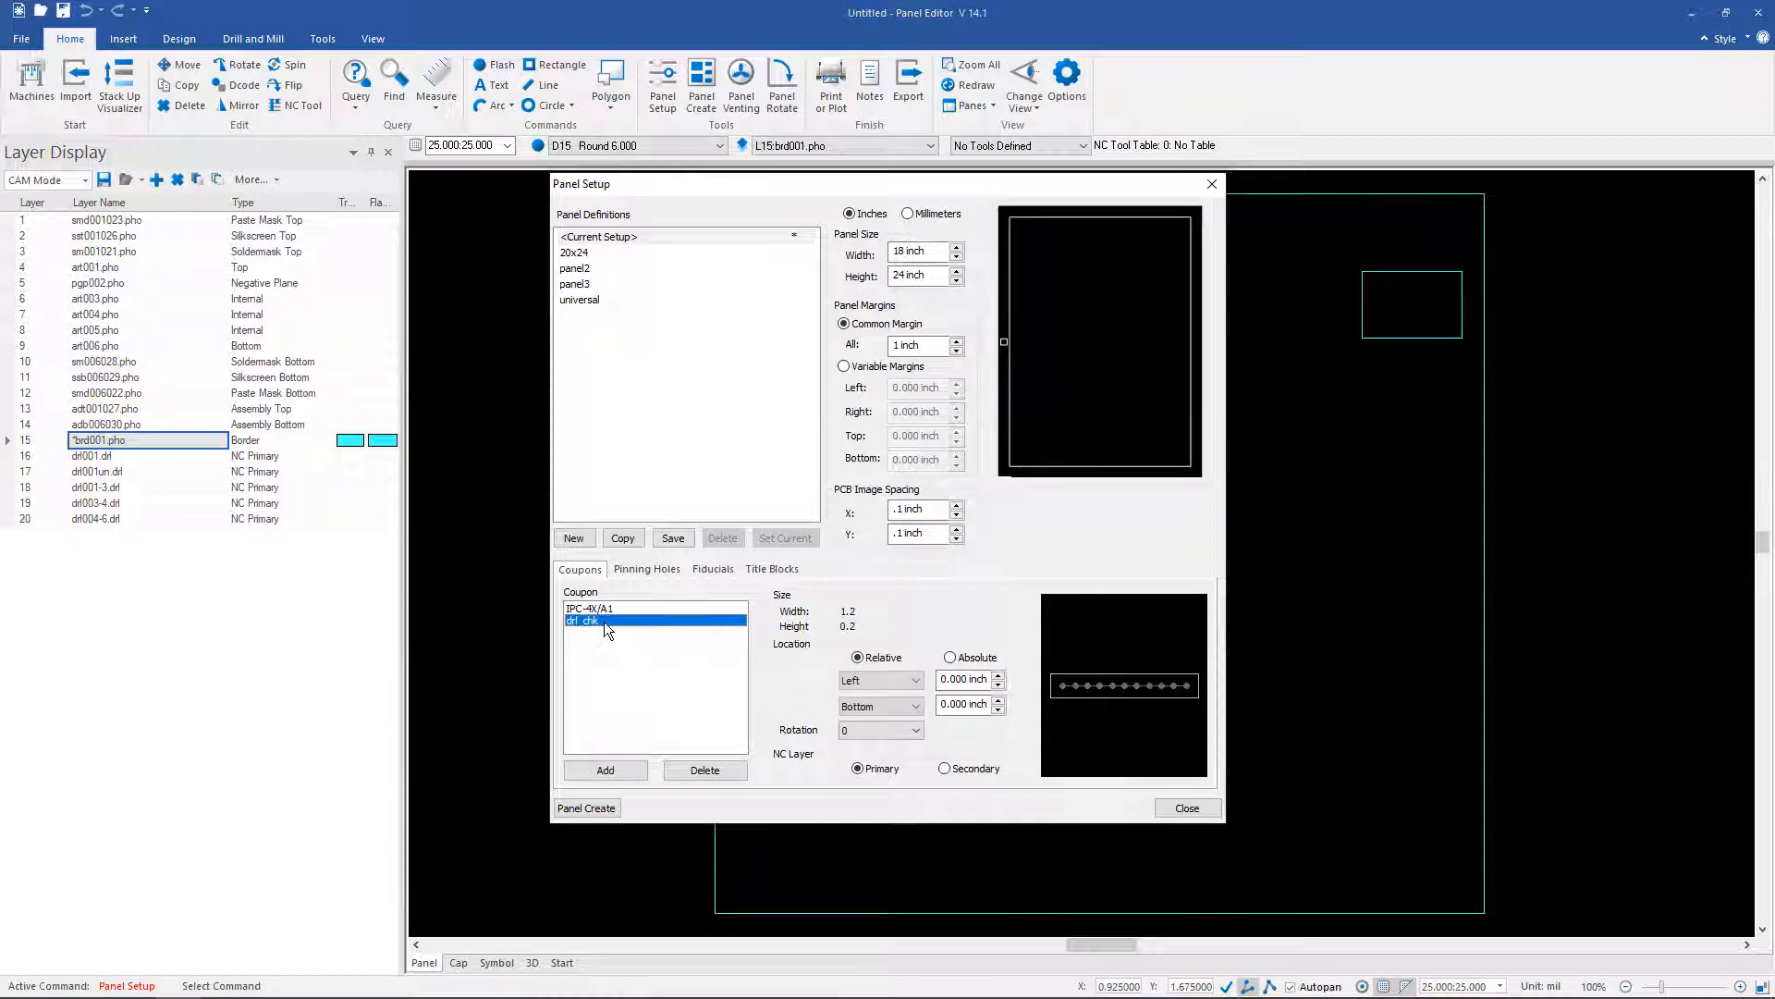
Step: Place drl_chk at Right/Center, rotated 90, with a .5 inch X offset
left_click(915, 682)
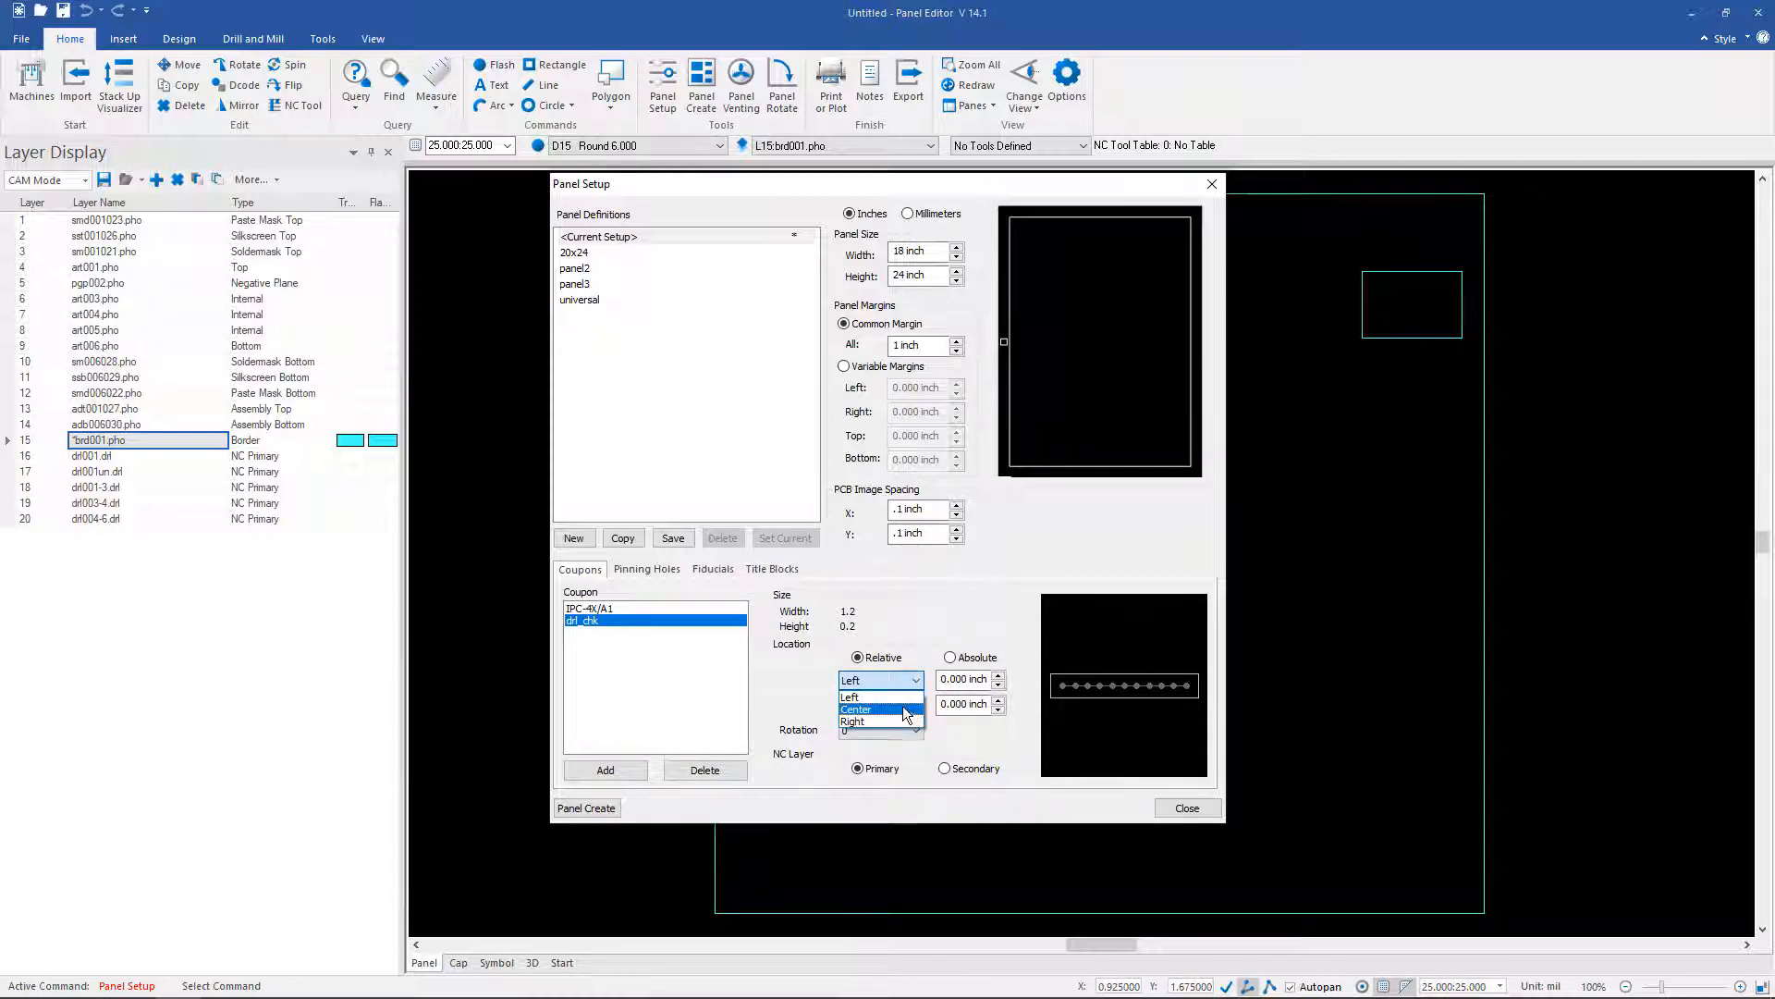
left_click(909, 719)
left_click(907, 707)
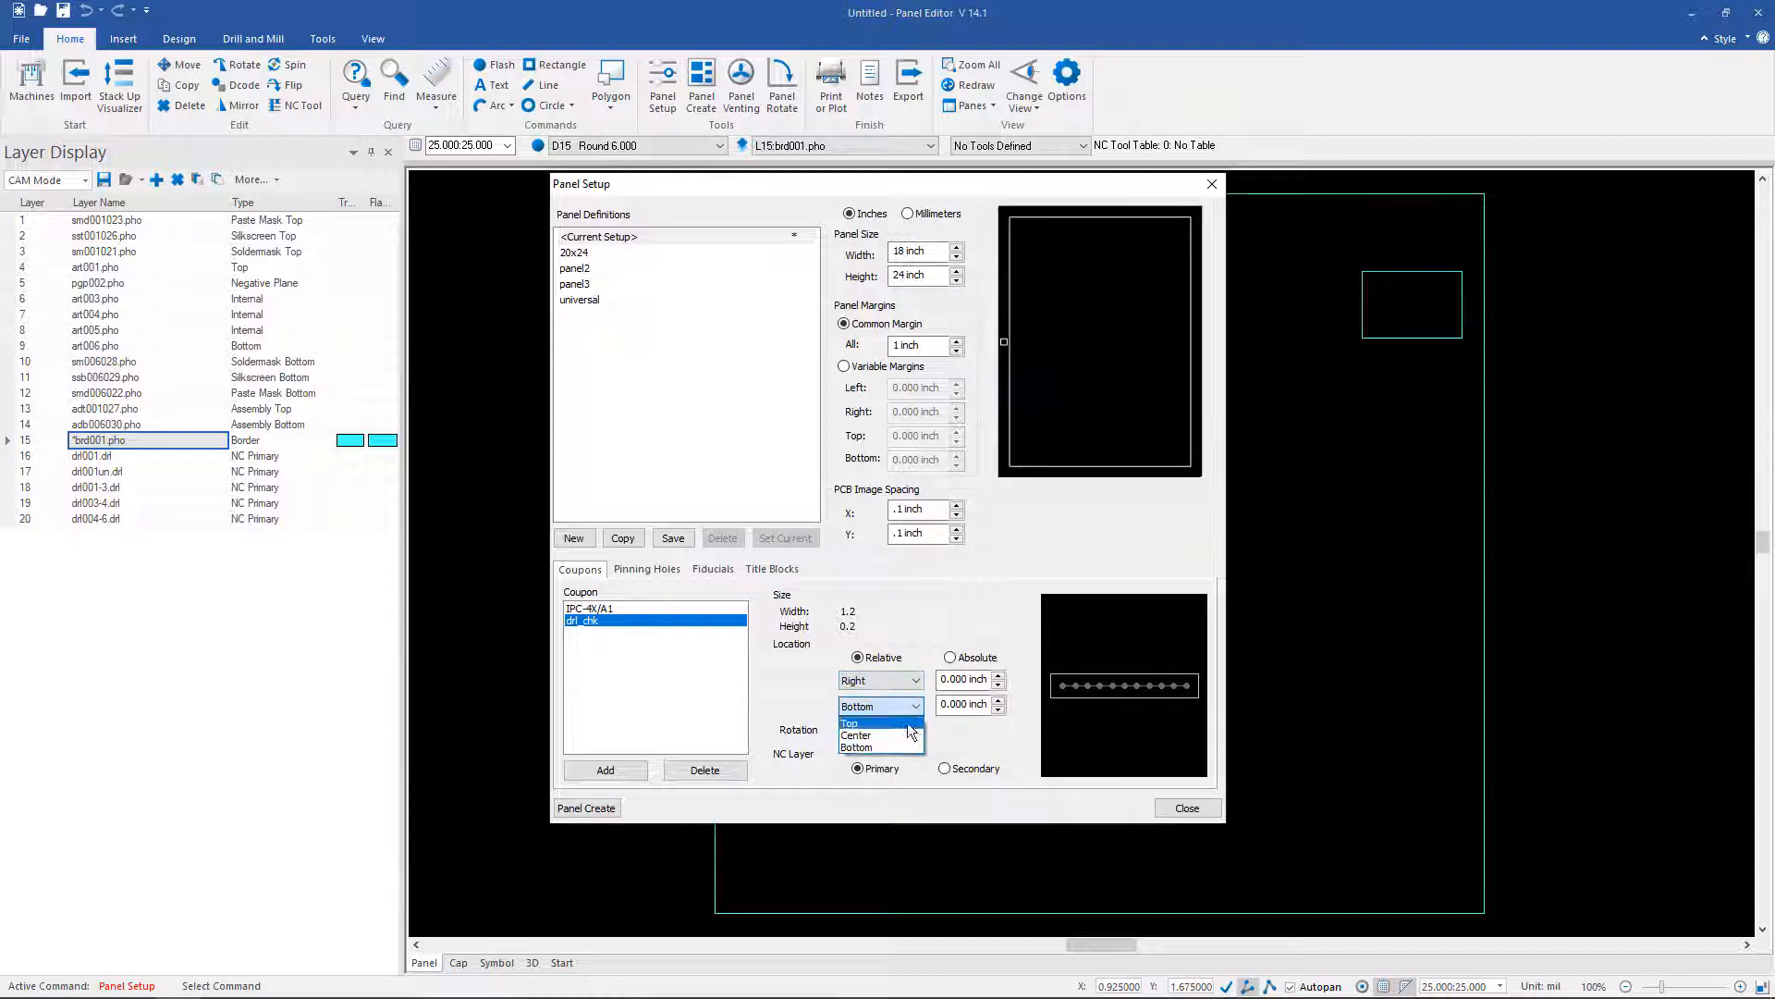
left_click(905, 739)
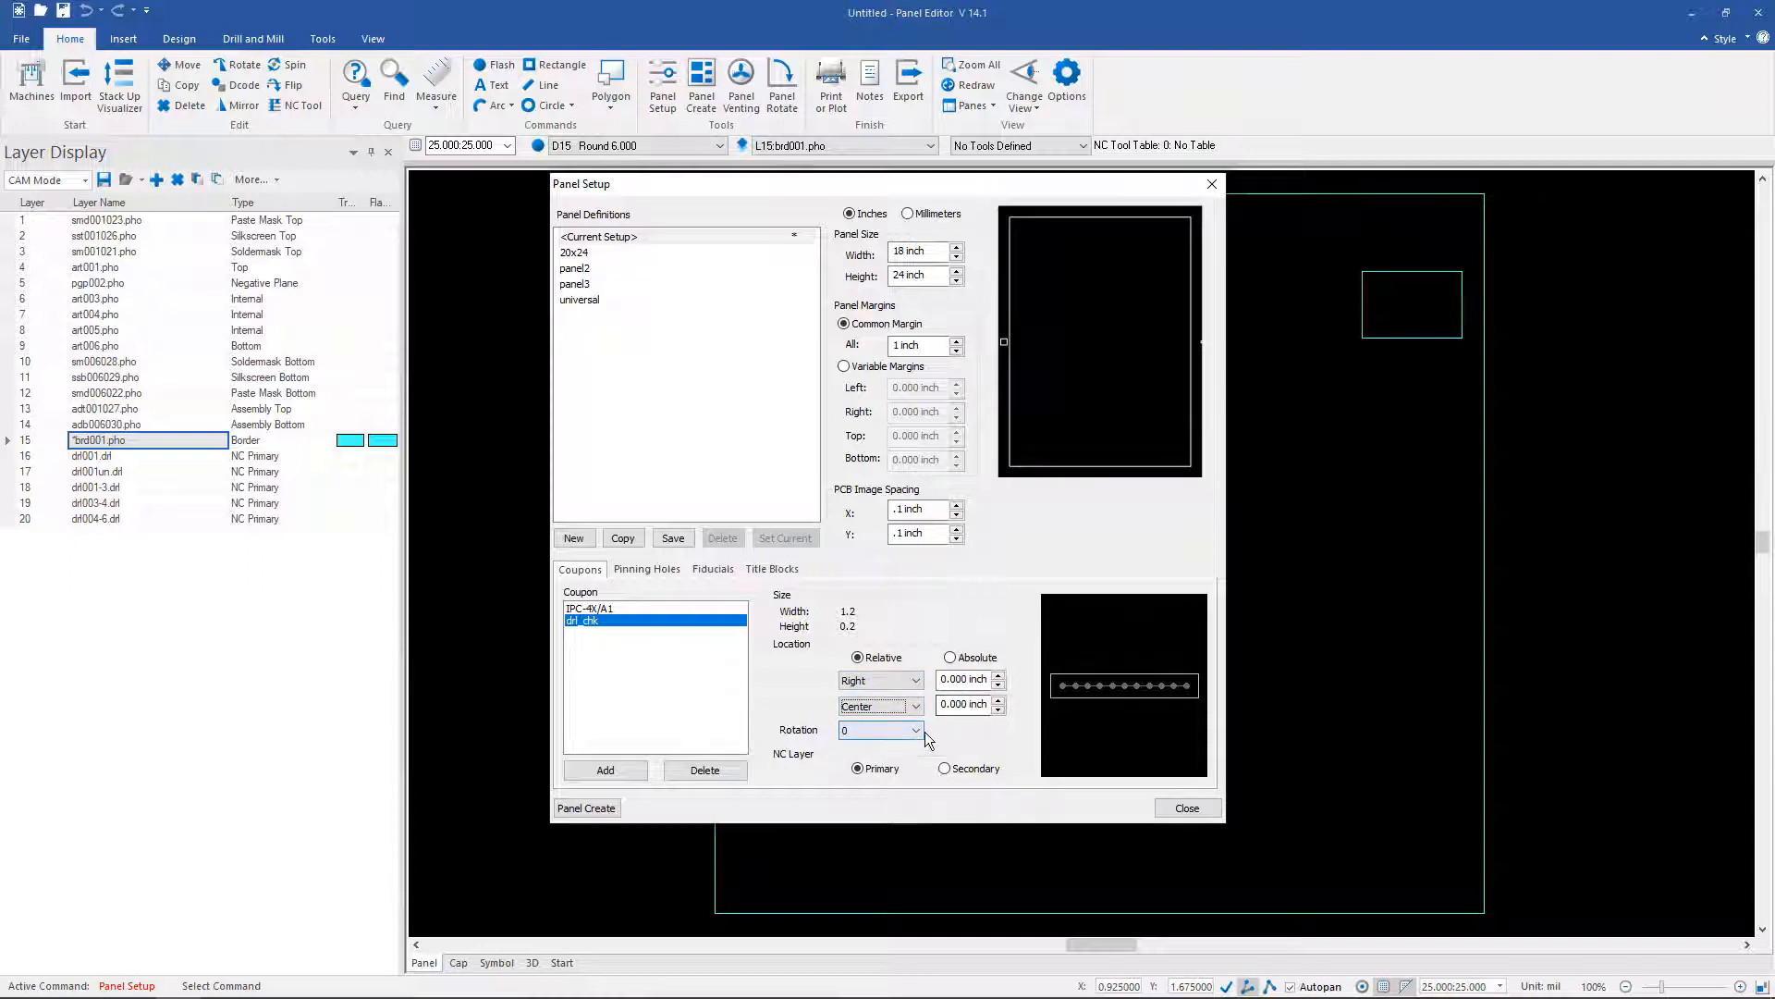
left_click(915, 731)
left_click(901, 756)
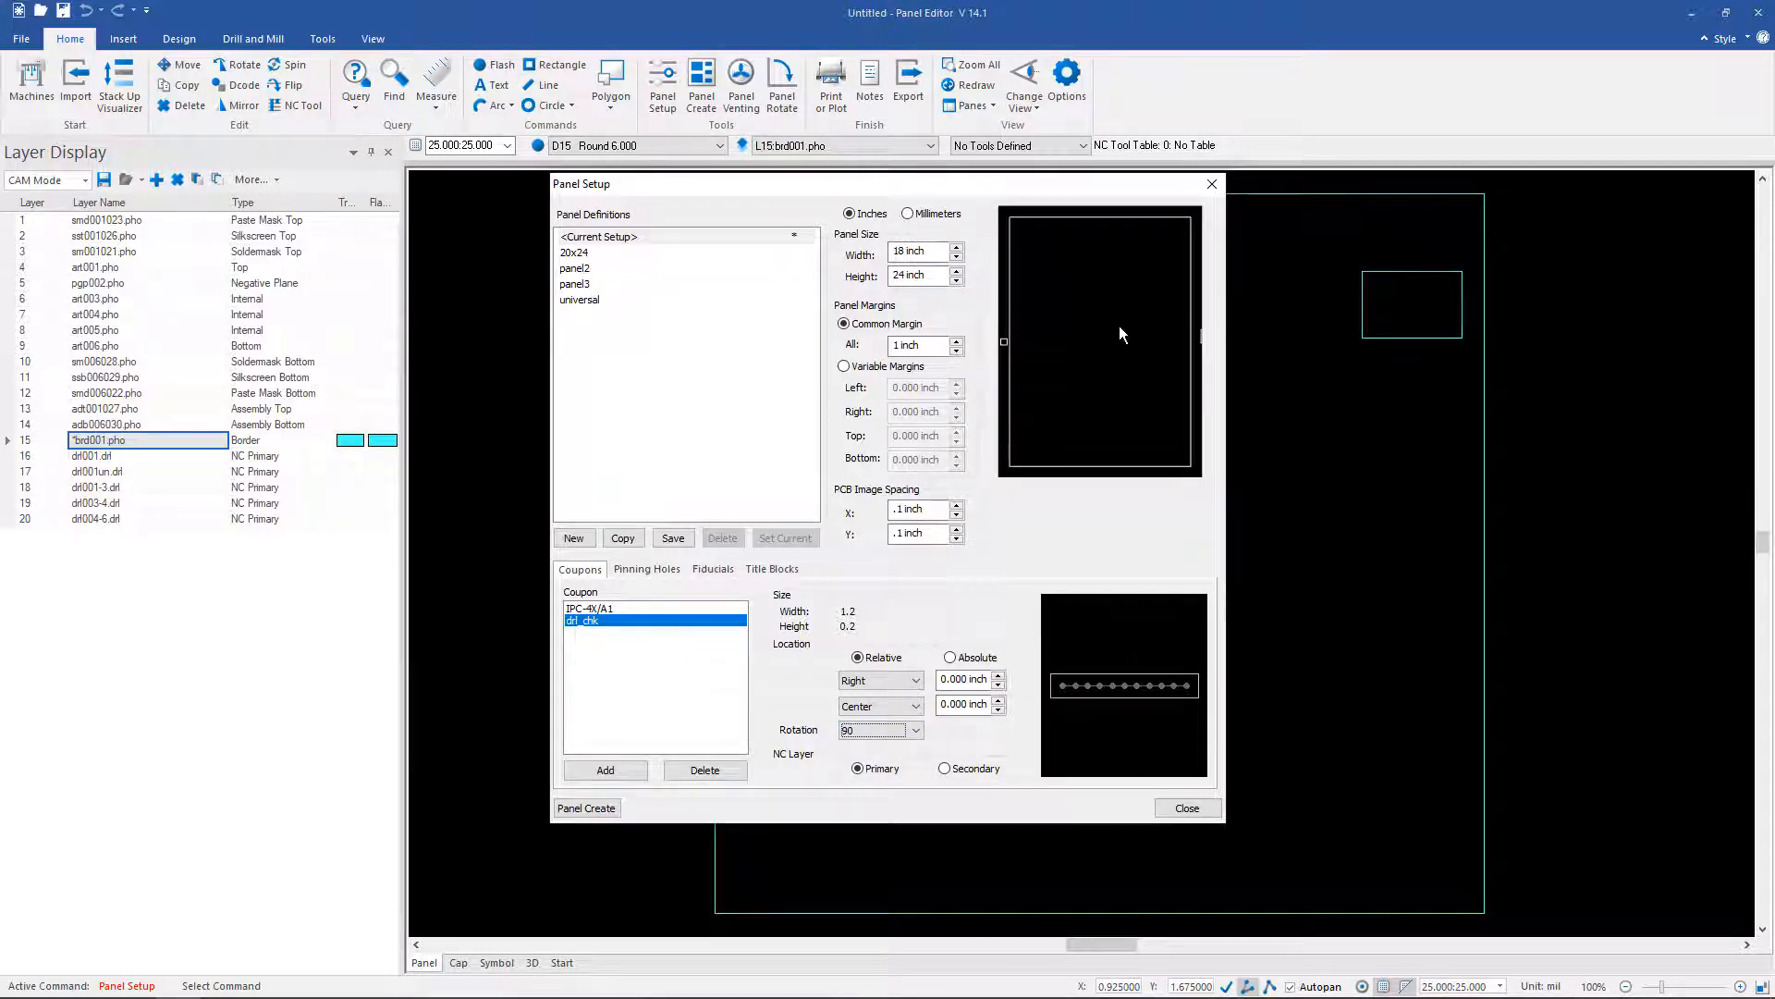
left_click(939, 680)
type(".5")
key("Tab")
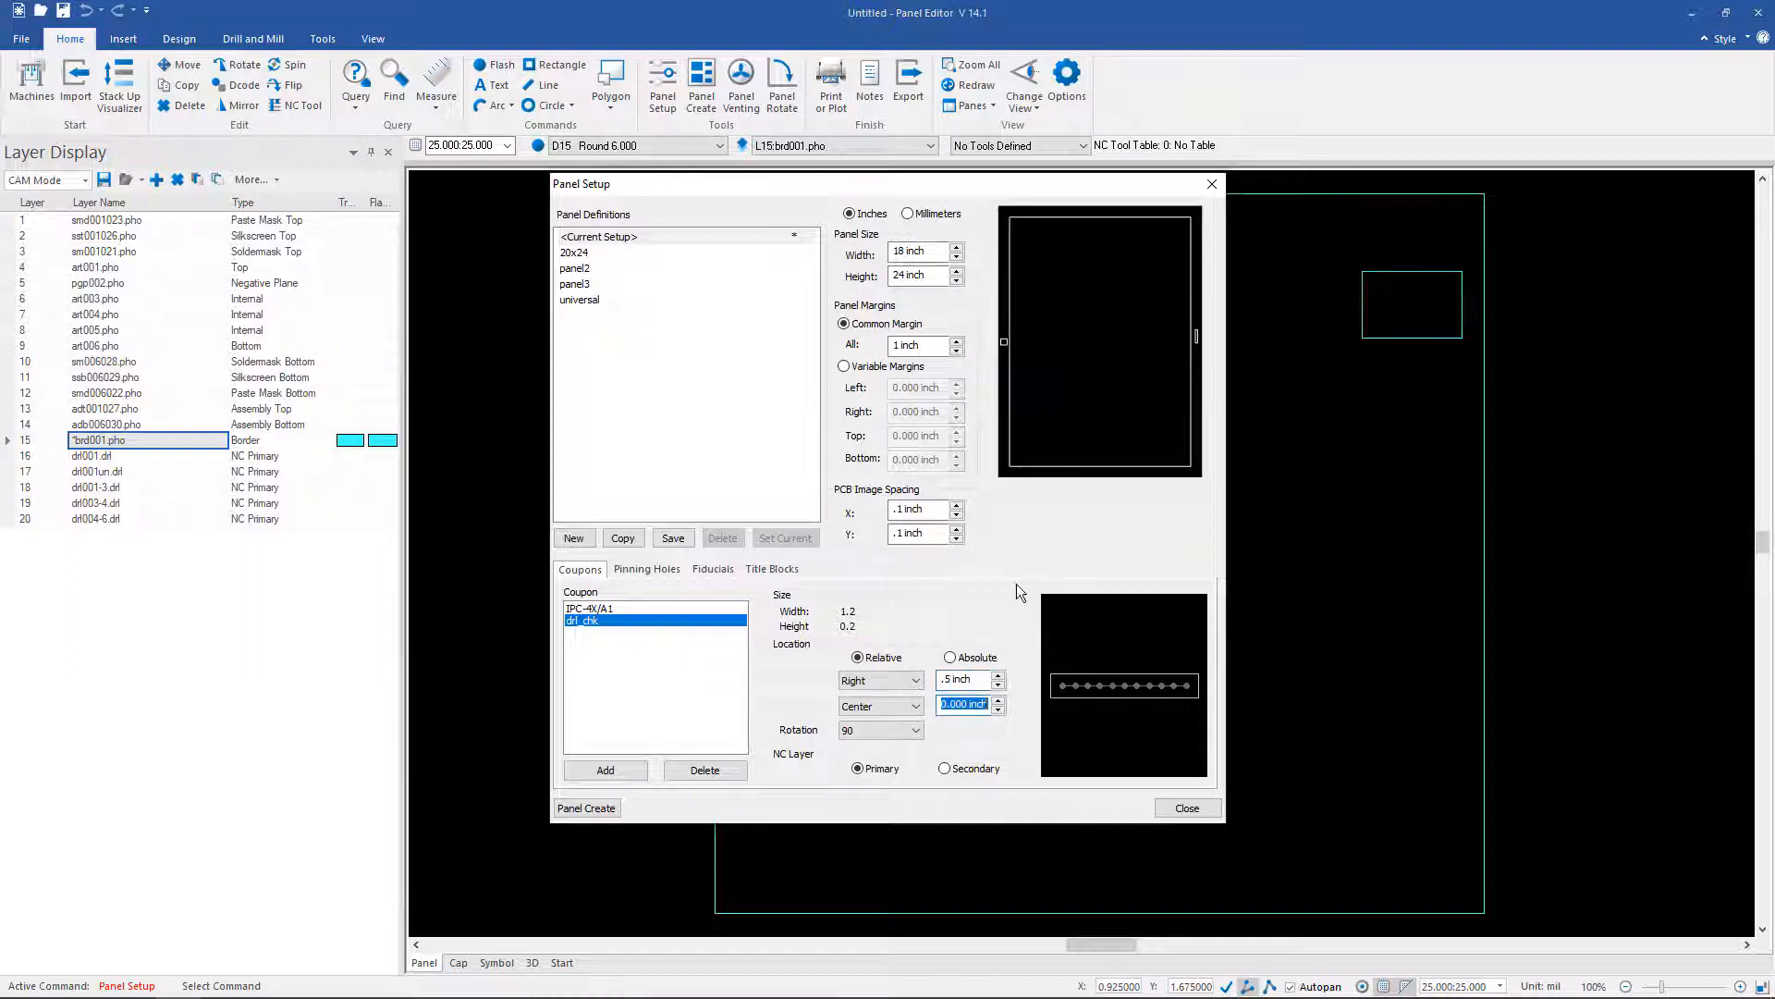
Step: Add the PH1 pinning hole on the Pinning Holes tab
left_click(668, 568)
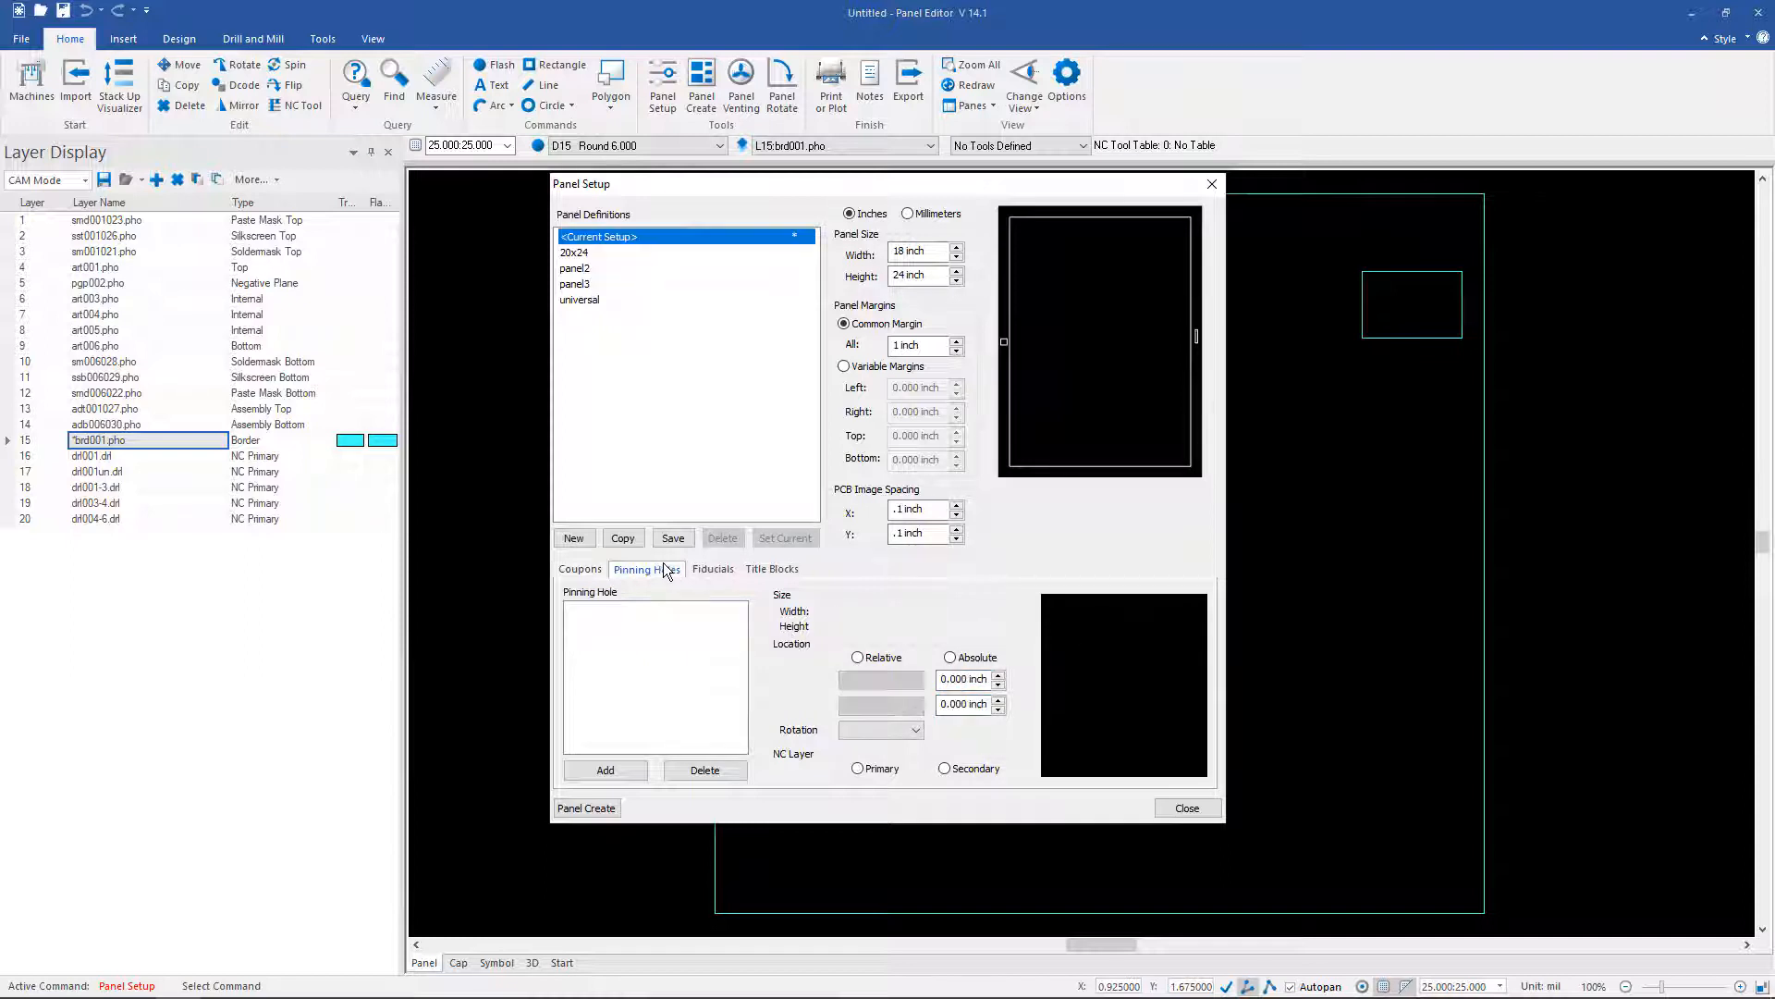
left_click(605, 769)
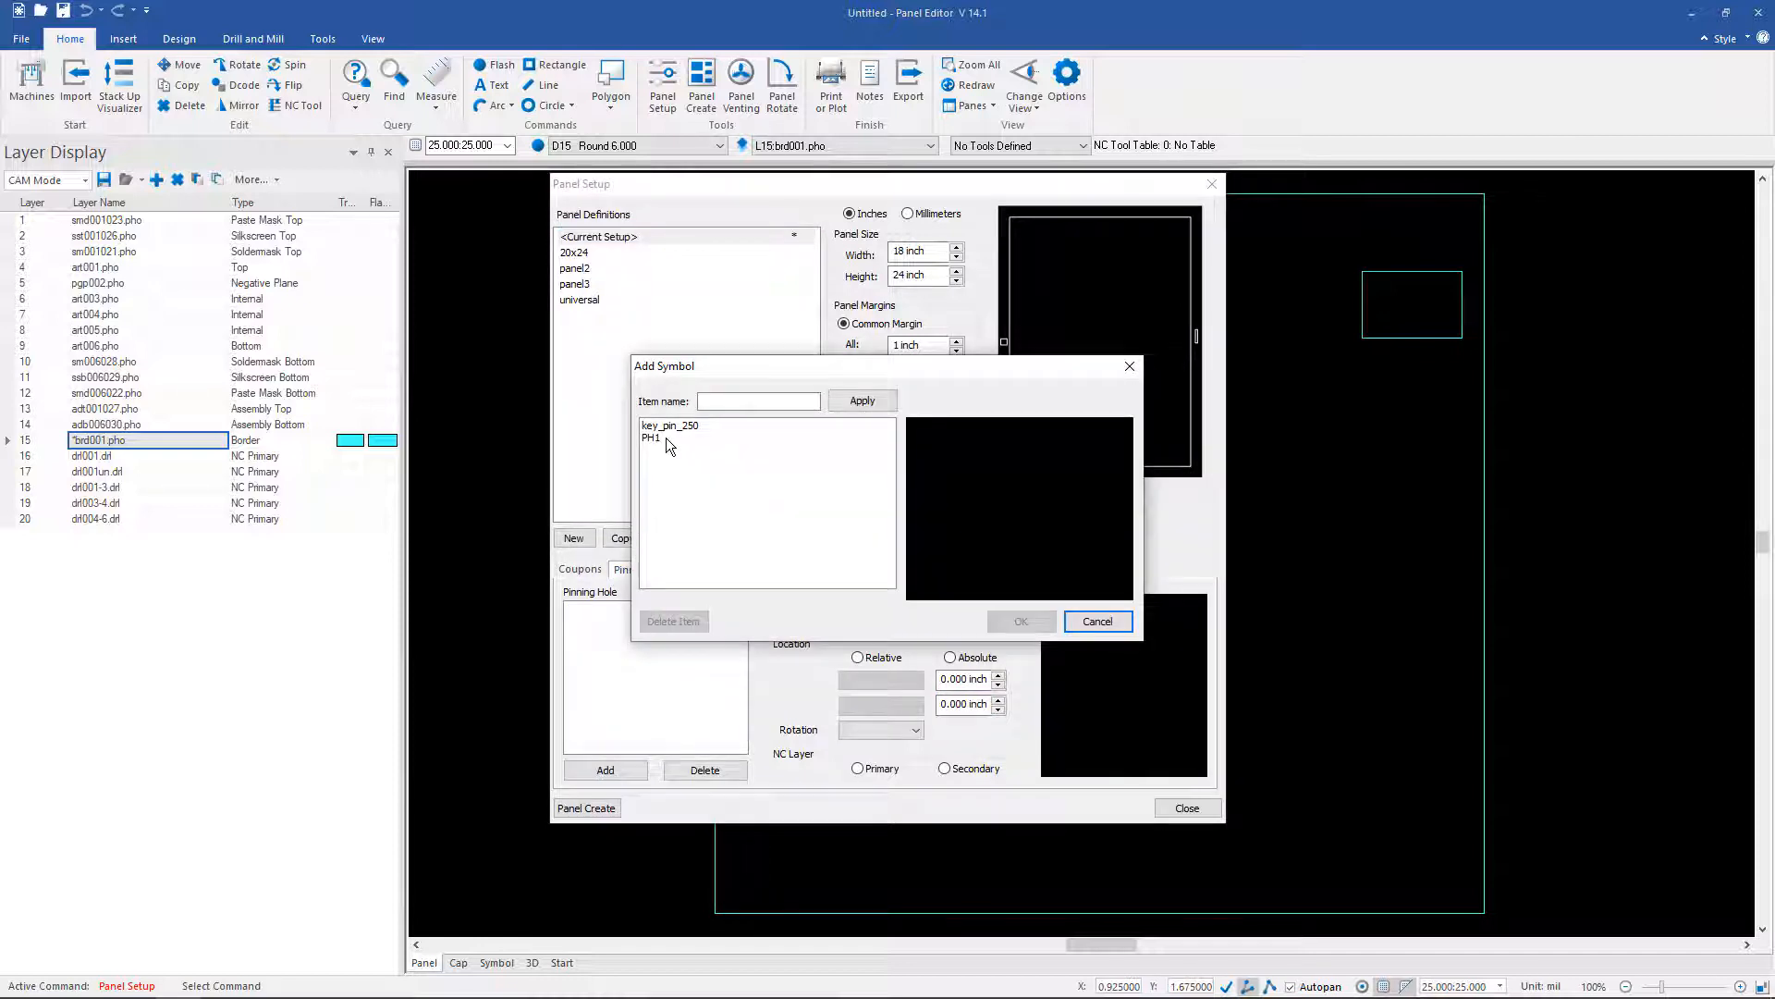
left_click(666, 437)
left_click(1021, 621)
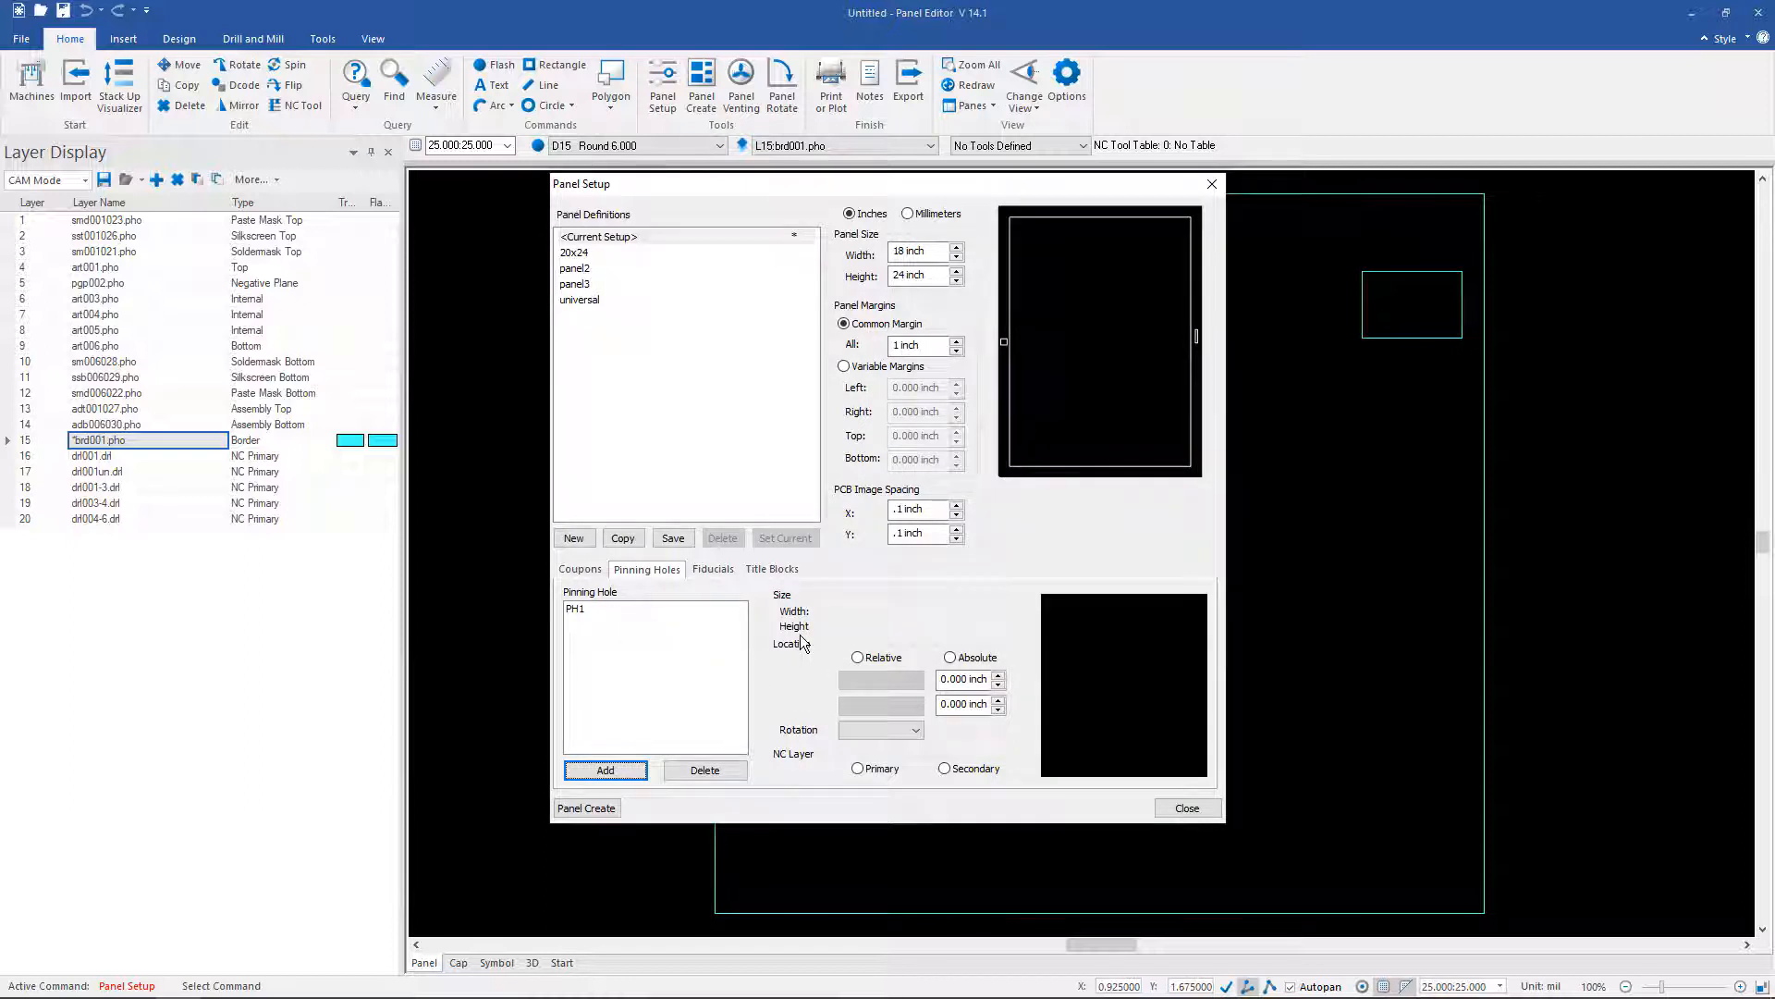
Step: Position PH1 at Left/Top with .25 inch X and Y offsets, then open Create Panel
left_click(577, 607)
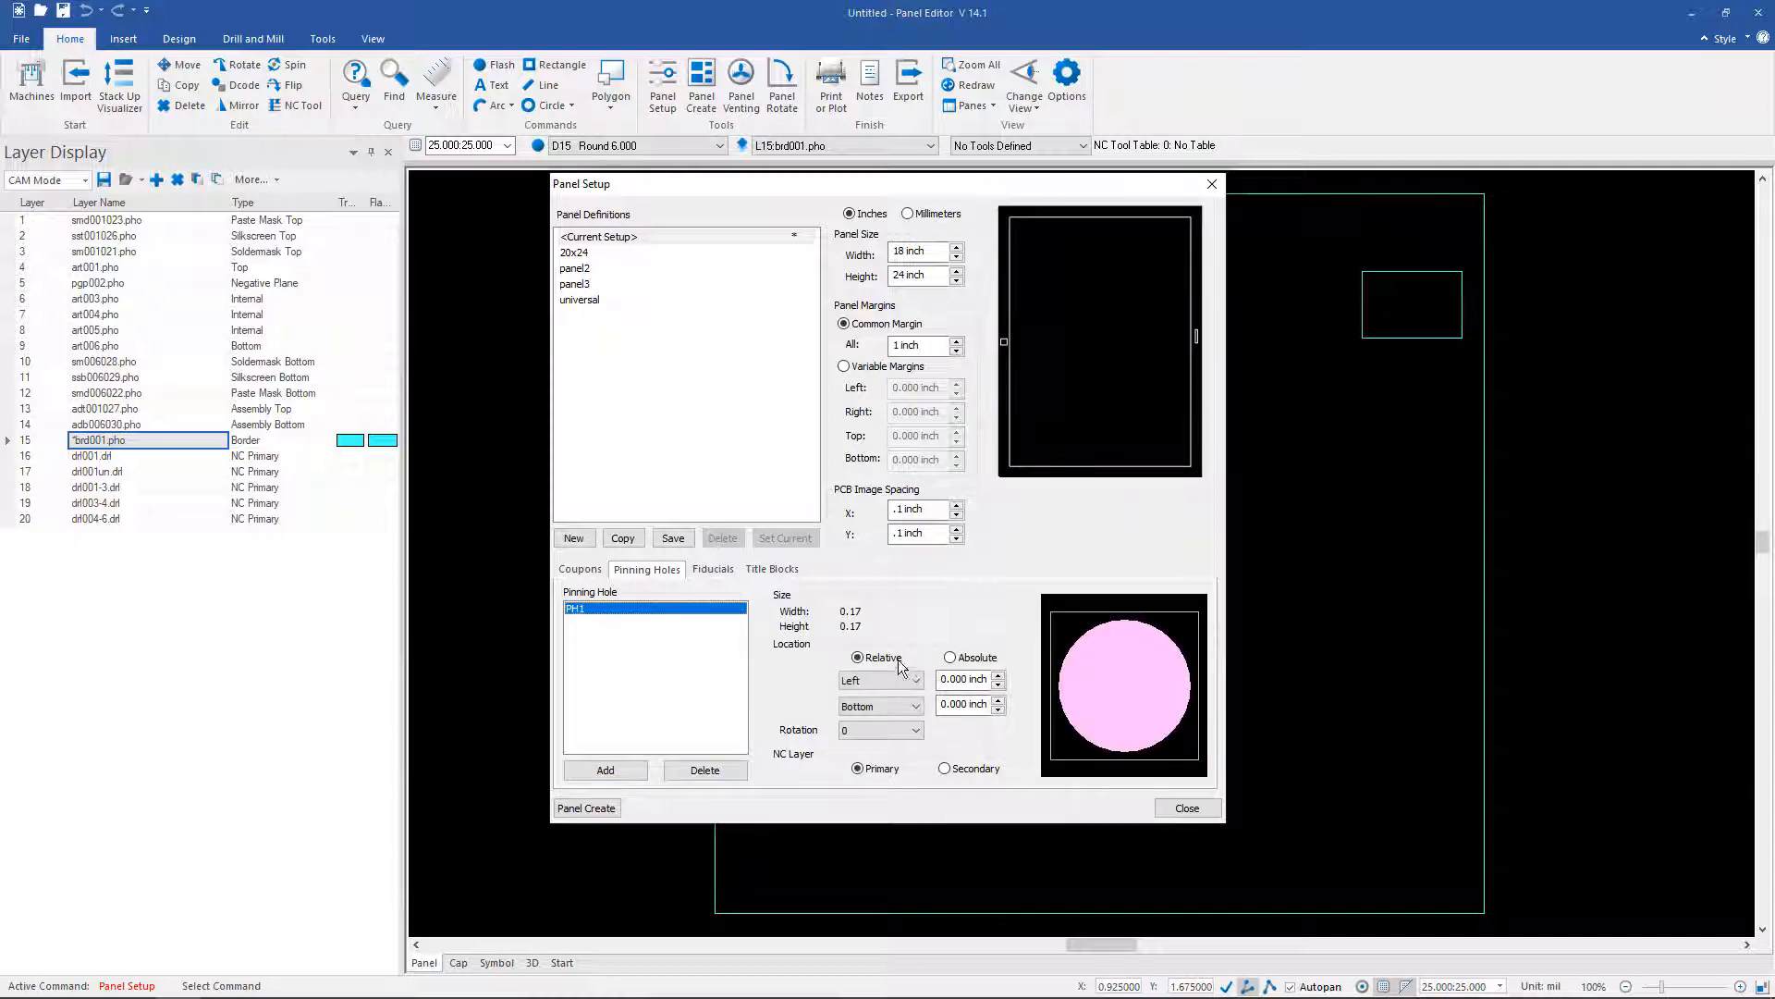
left_click(918, 705)
left_click(901, 720)
double_click(956, 679)
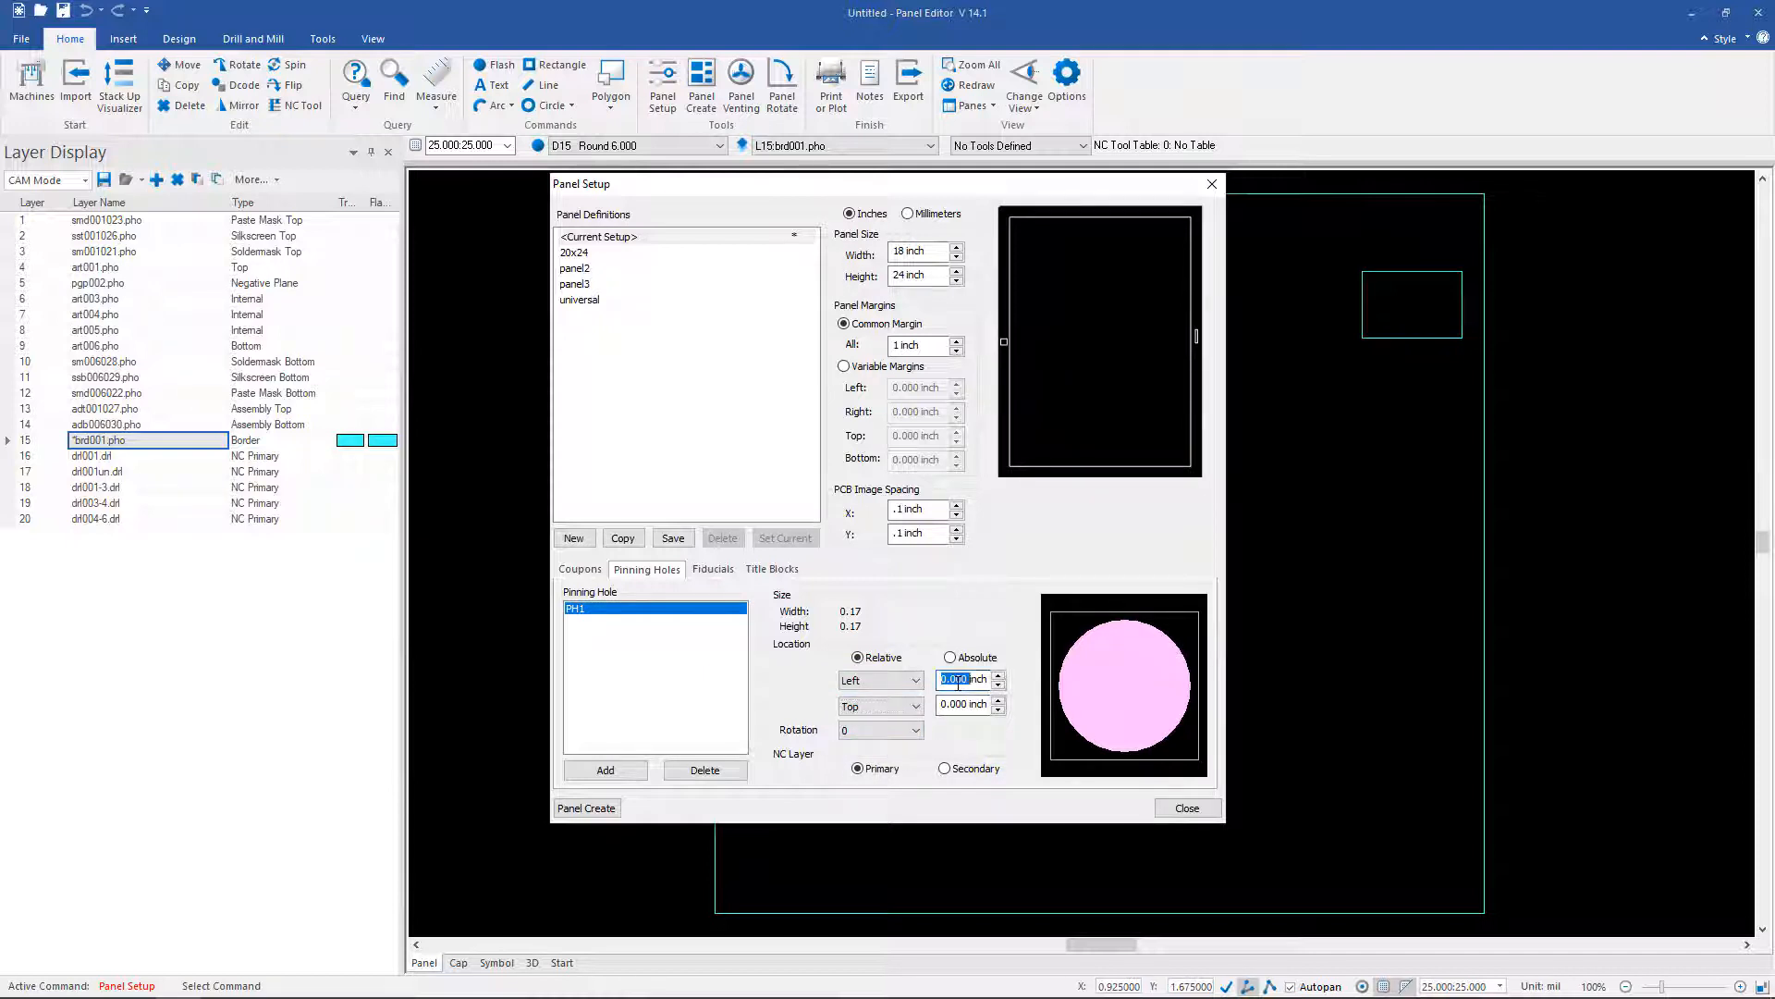
type(".25")
key("Tab")
type(".25")
key("Tab")
left_click(712, 569)
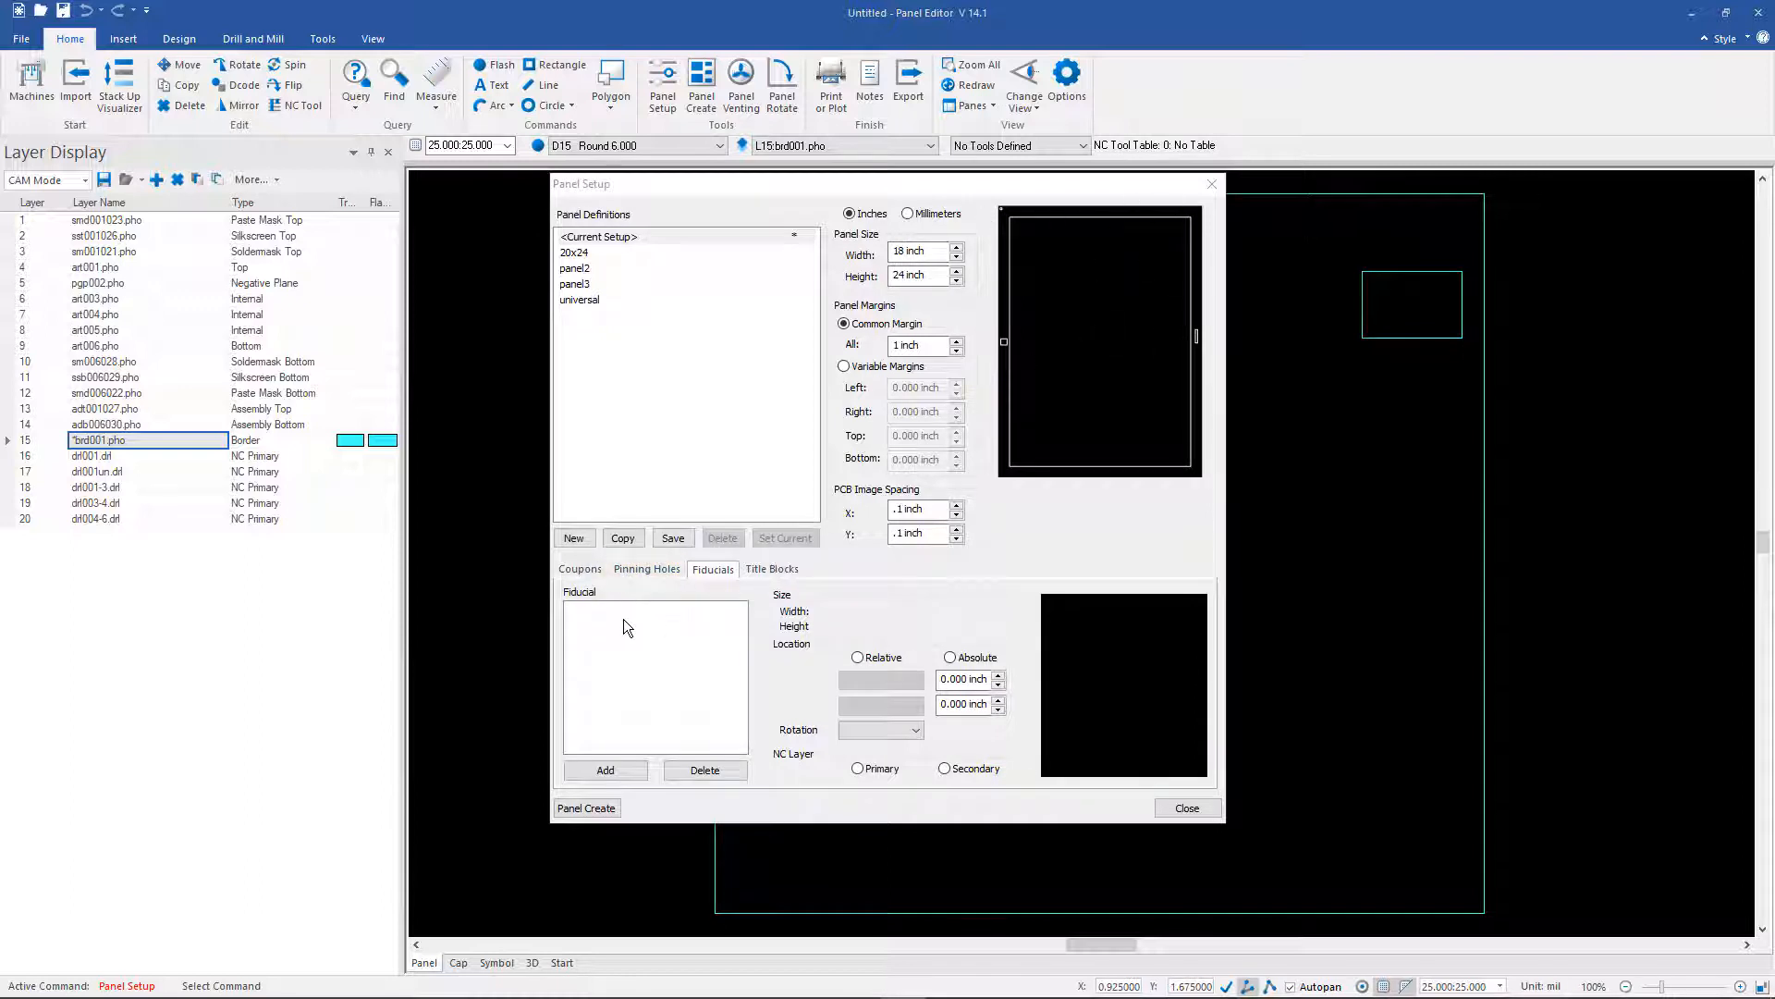
left_click(589, 810)
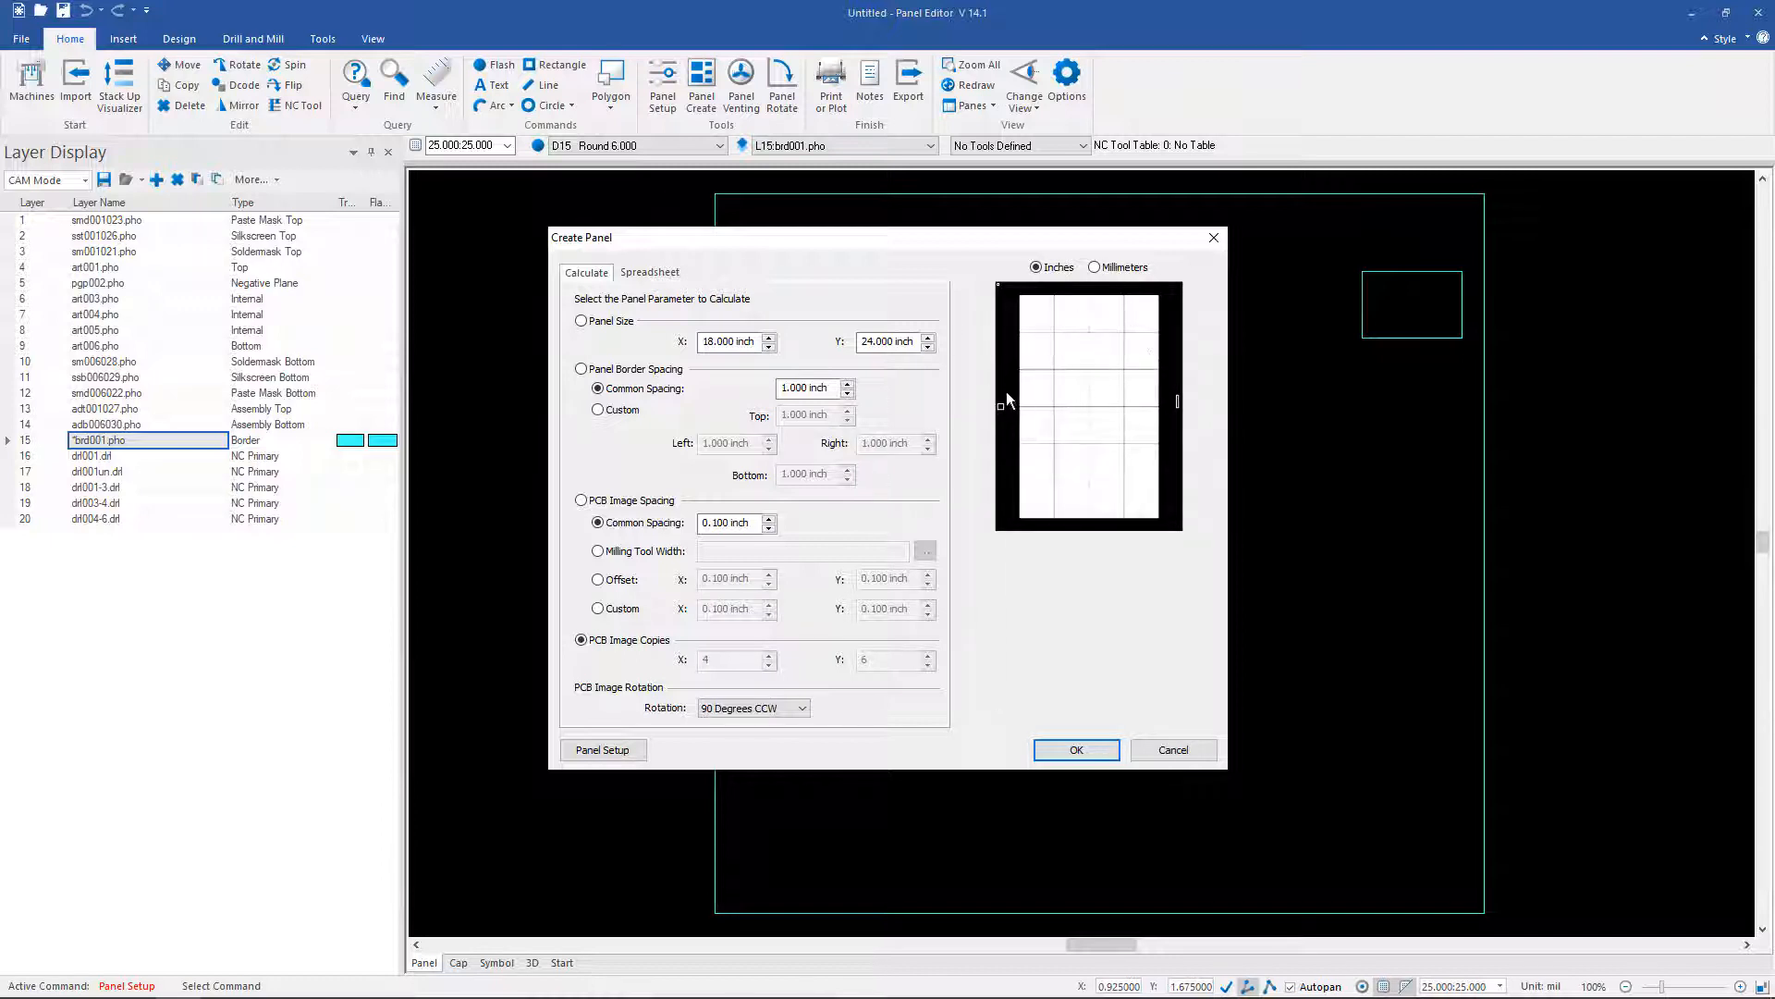
Step: Set PCB image rotation to None, review the spreadsheet, and create the 4 × 6 panel
left_click(797, 709)
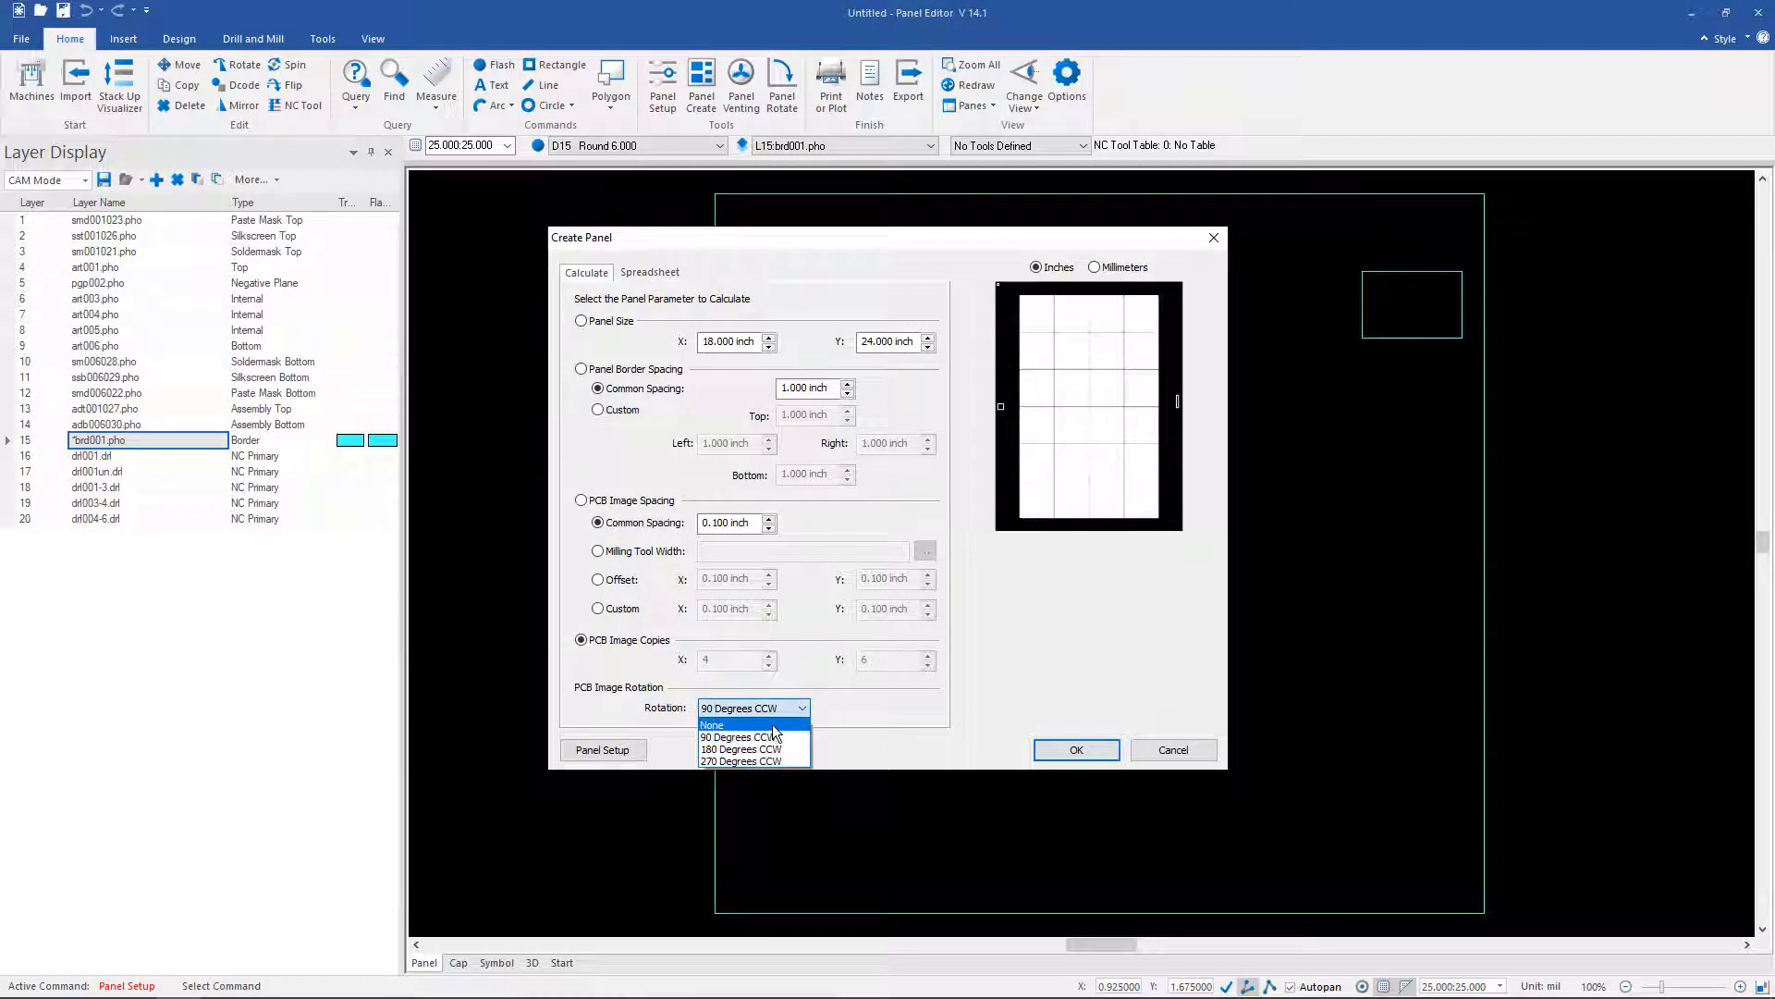
left_click(773, 725)
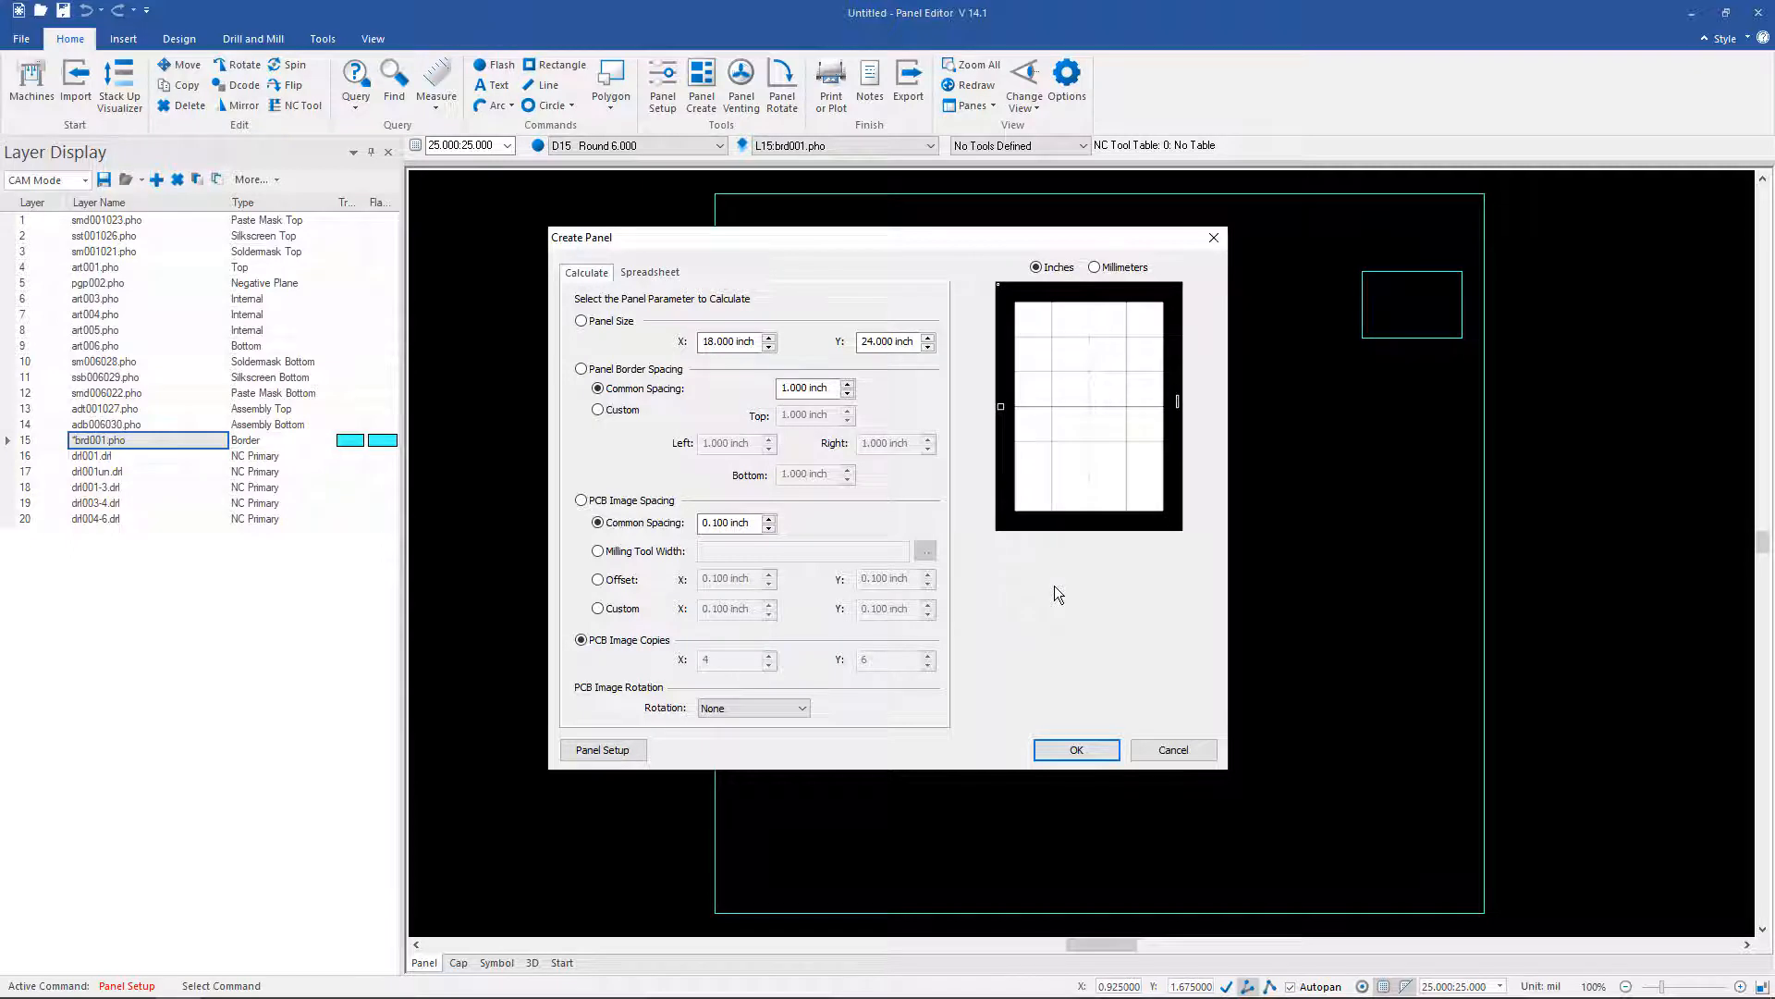
left_click(648, 272)
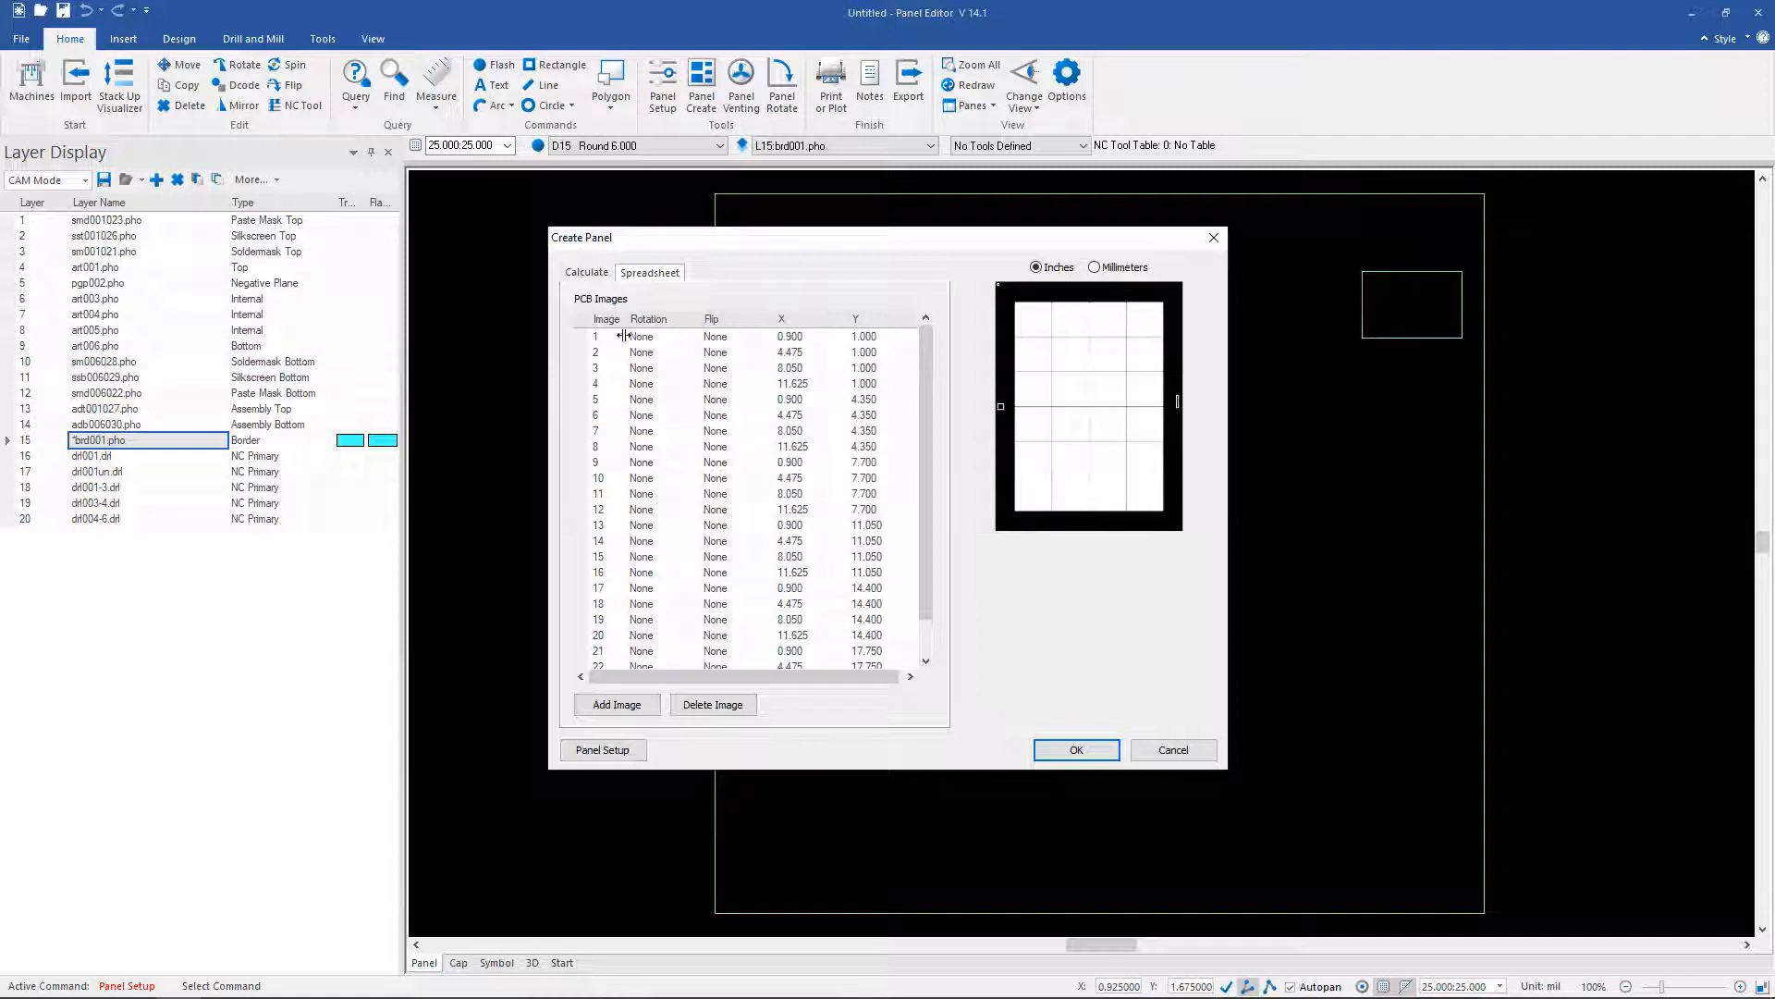
left_click(583, 272)
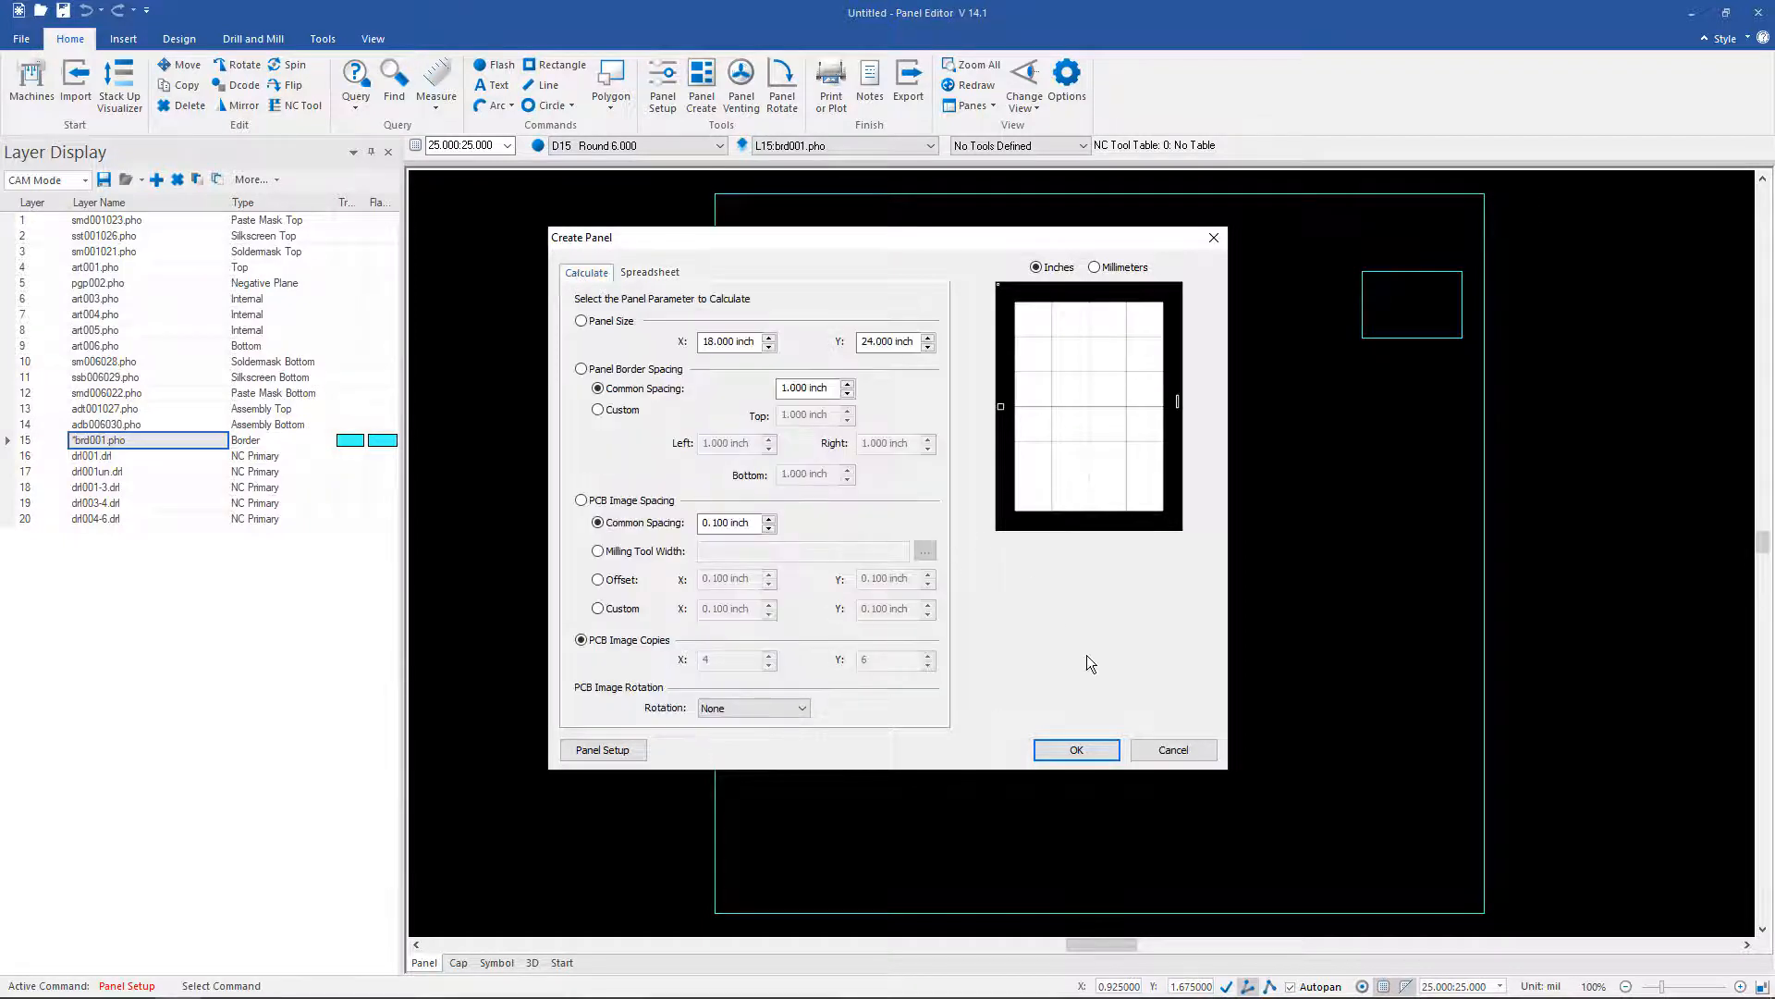
left_click(1091, 750)
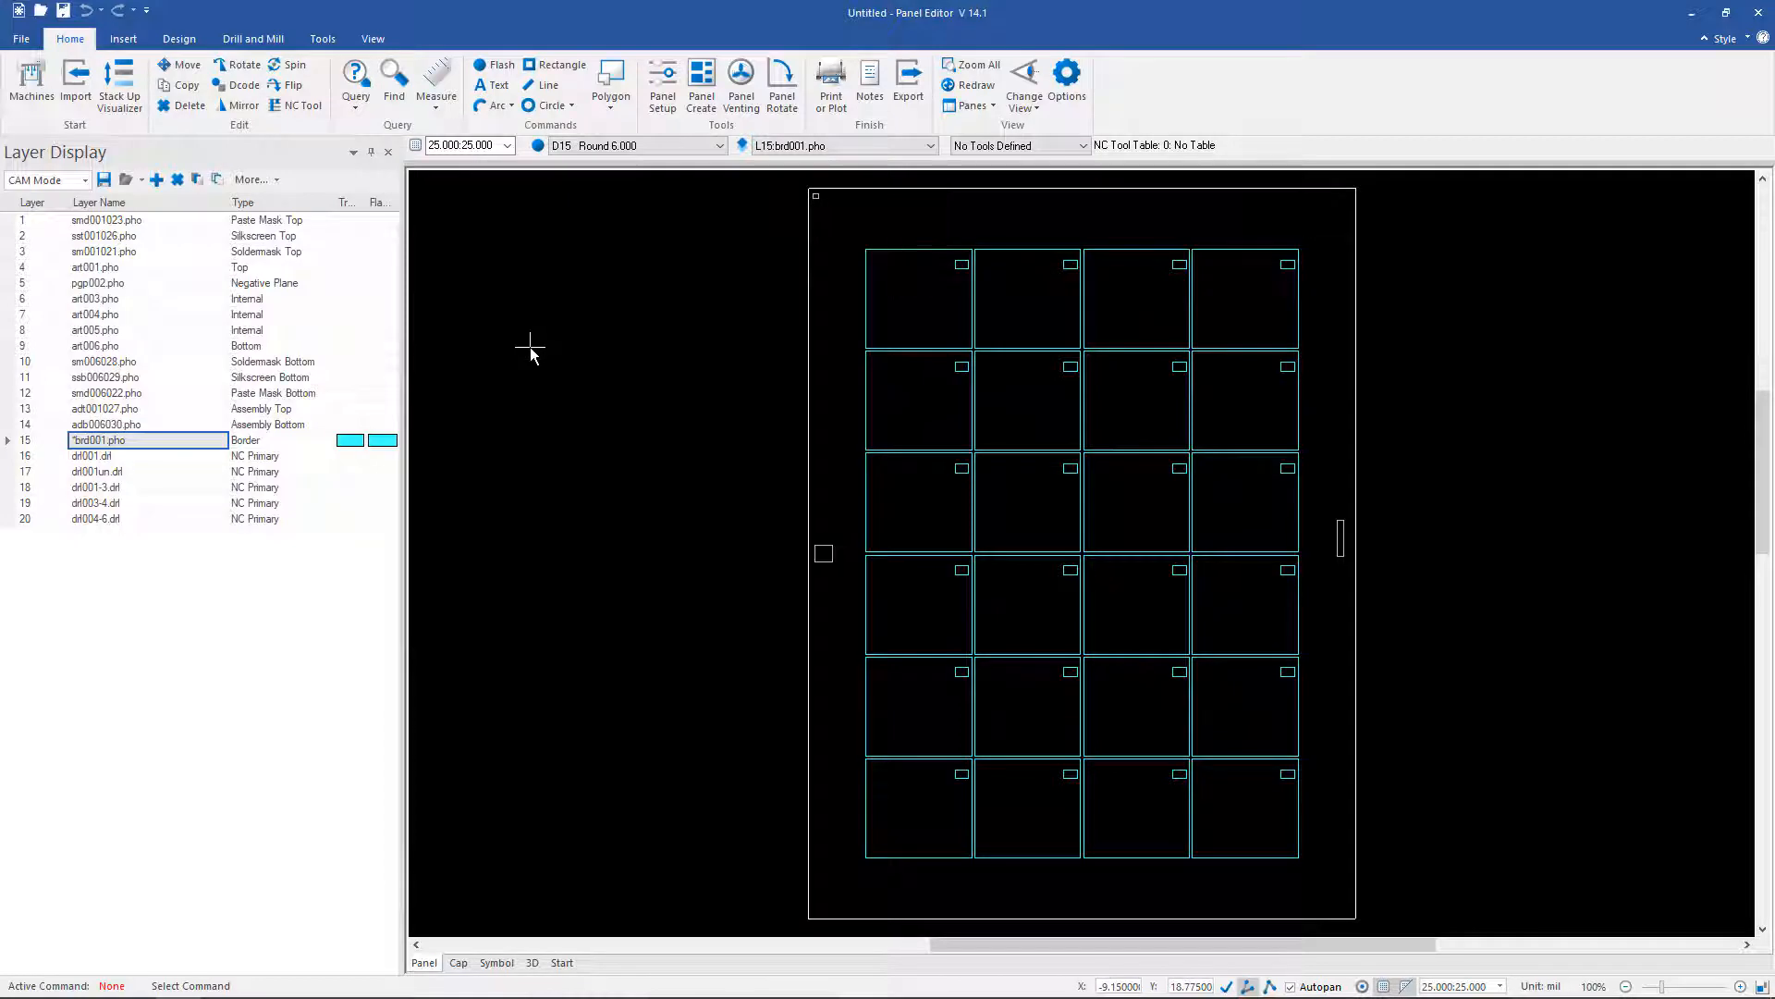
Step: Show only art001.pho and art006.pho, with bottom copper art006.pho as the active layer
left_click(92, 268)
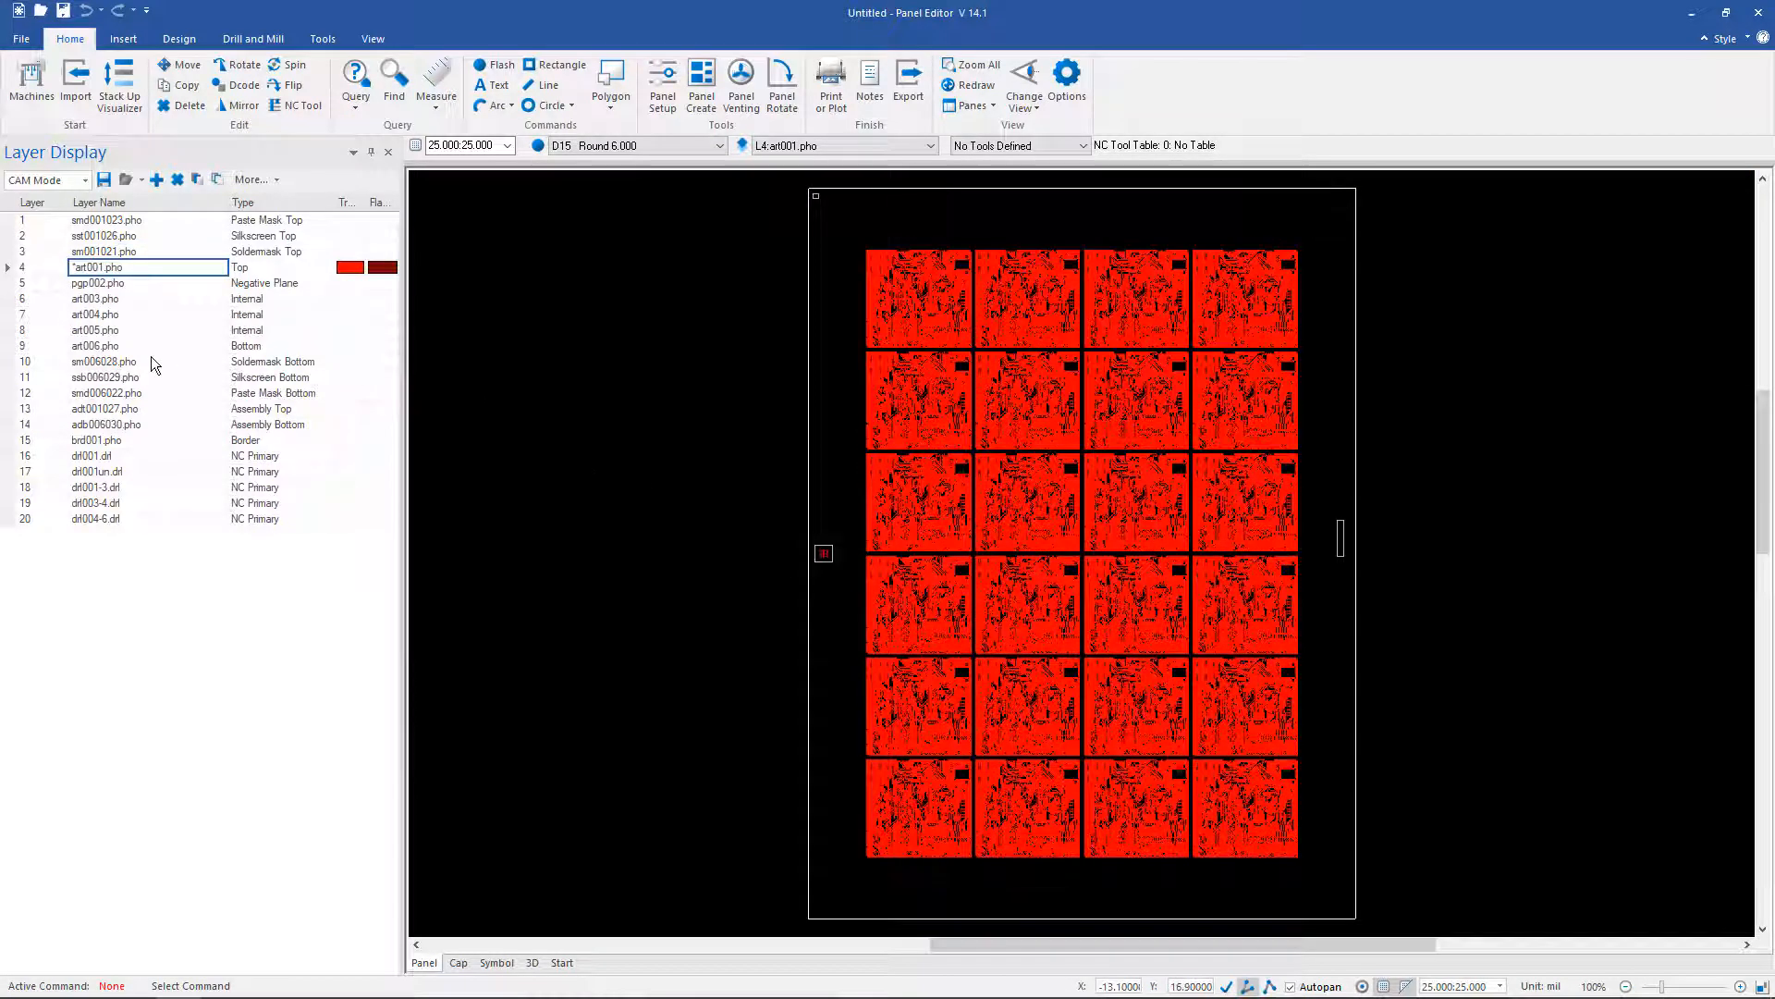
left_click(111, 455)
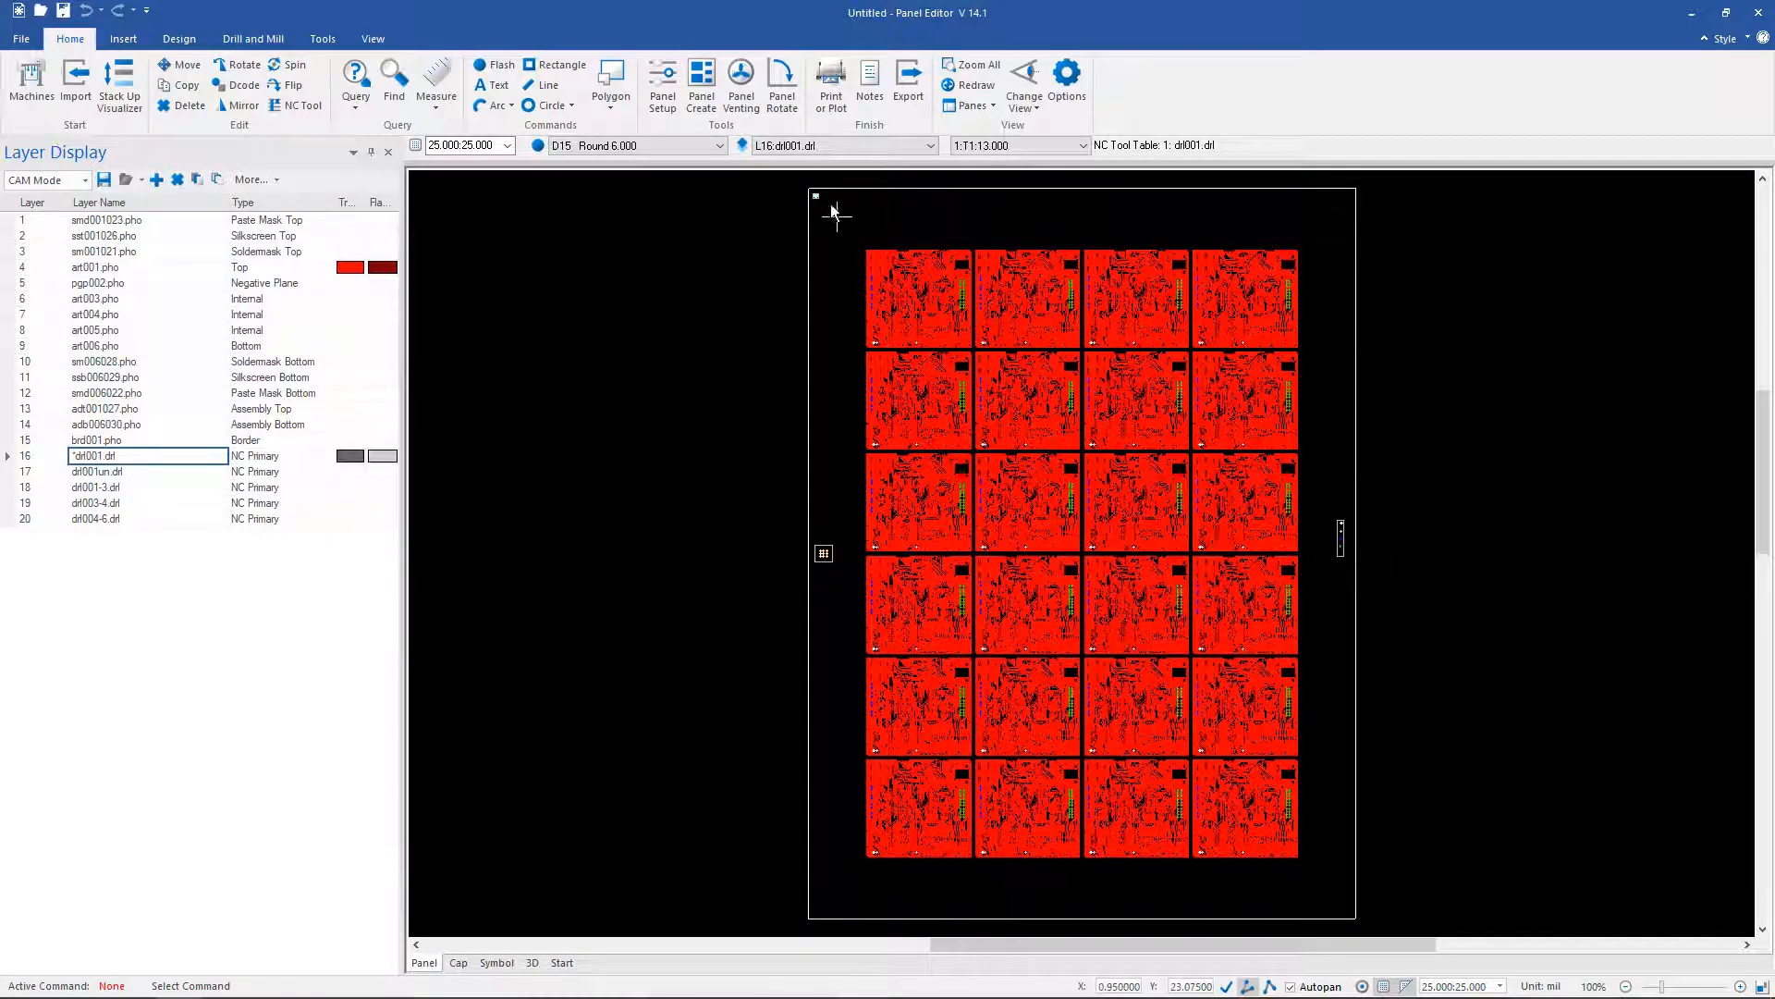
left_click(816, 547)
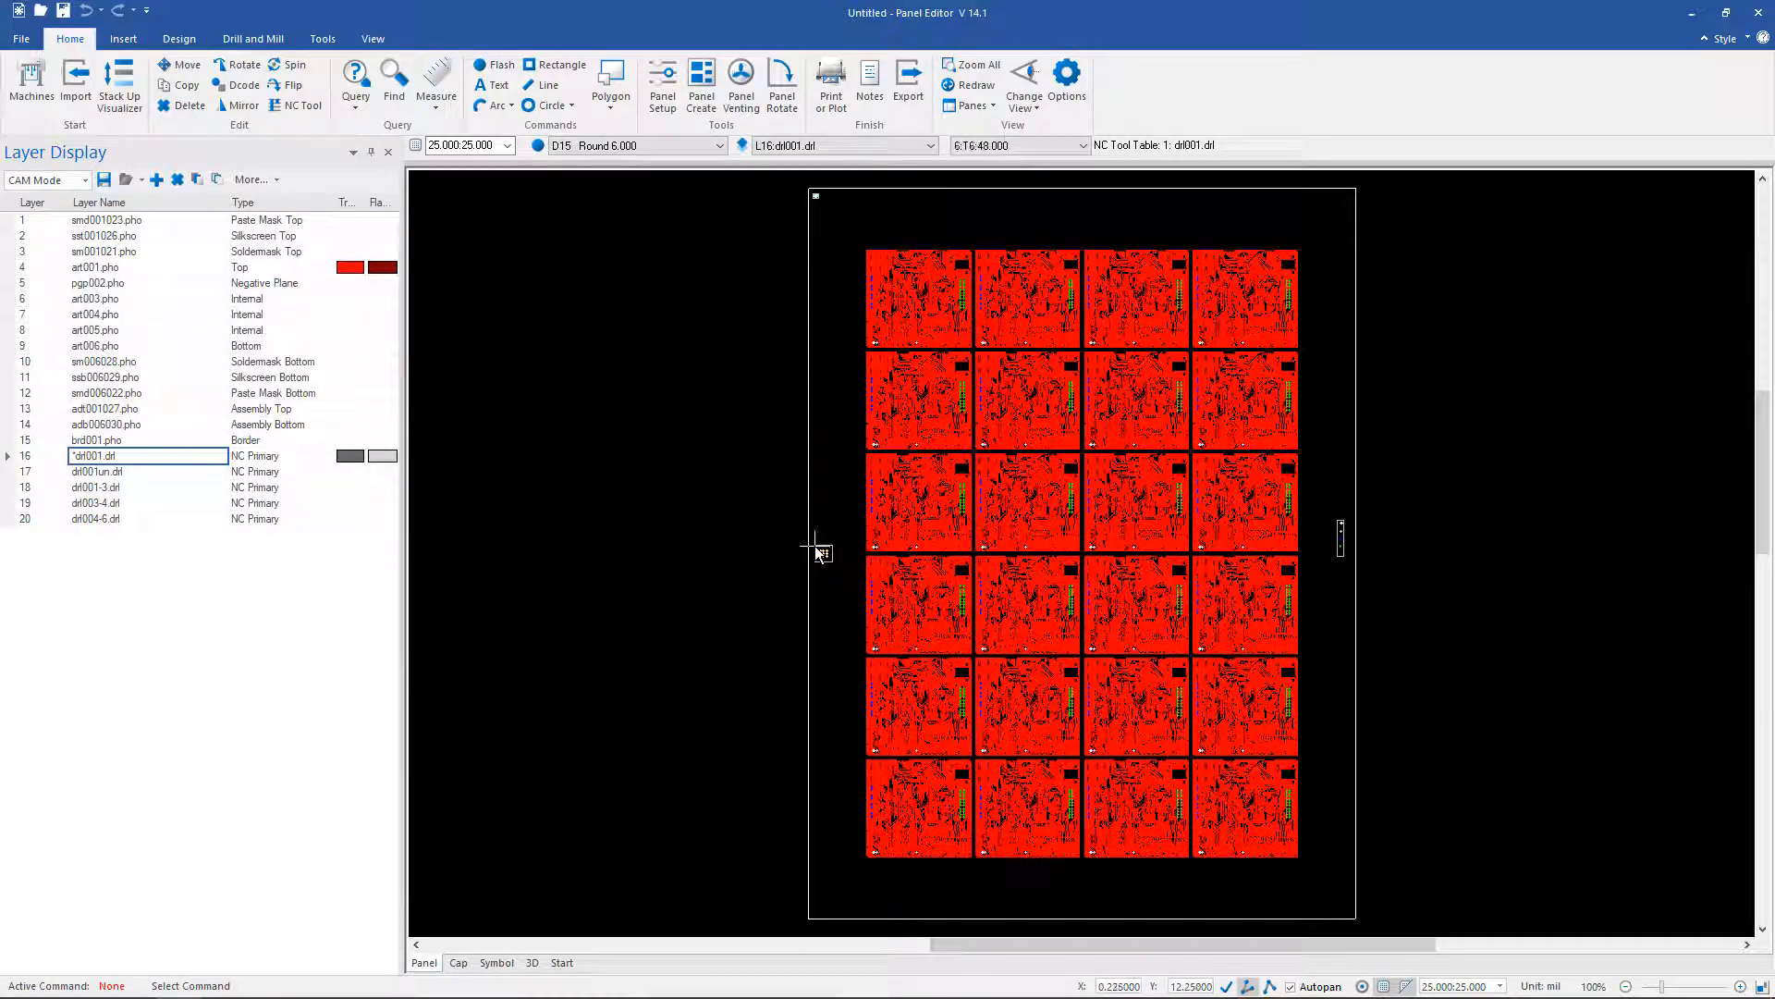
left_click(137, 297)
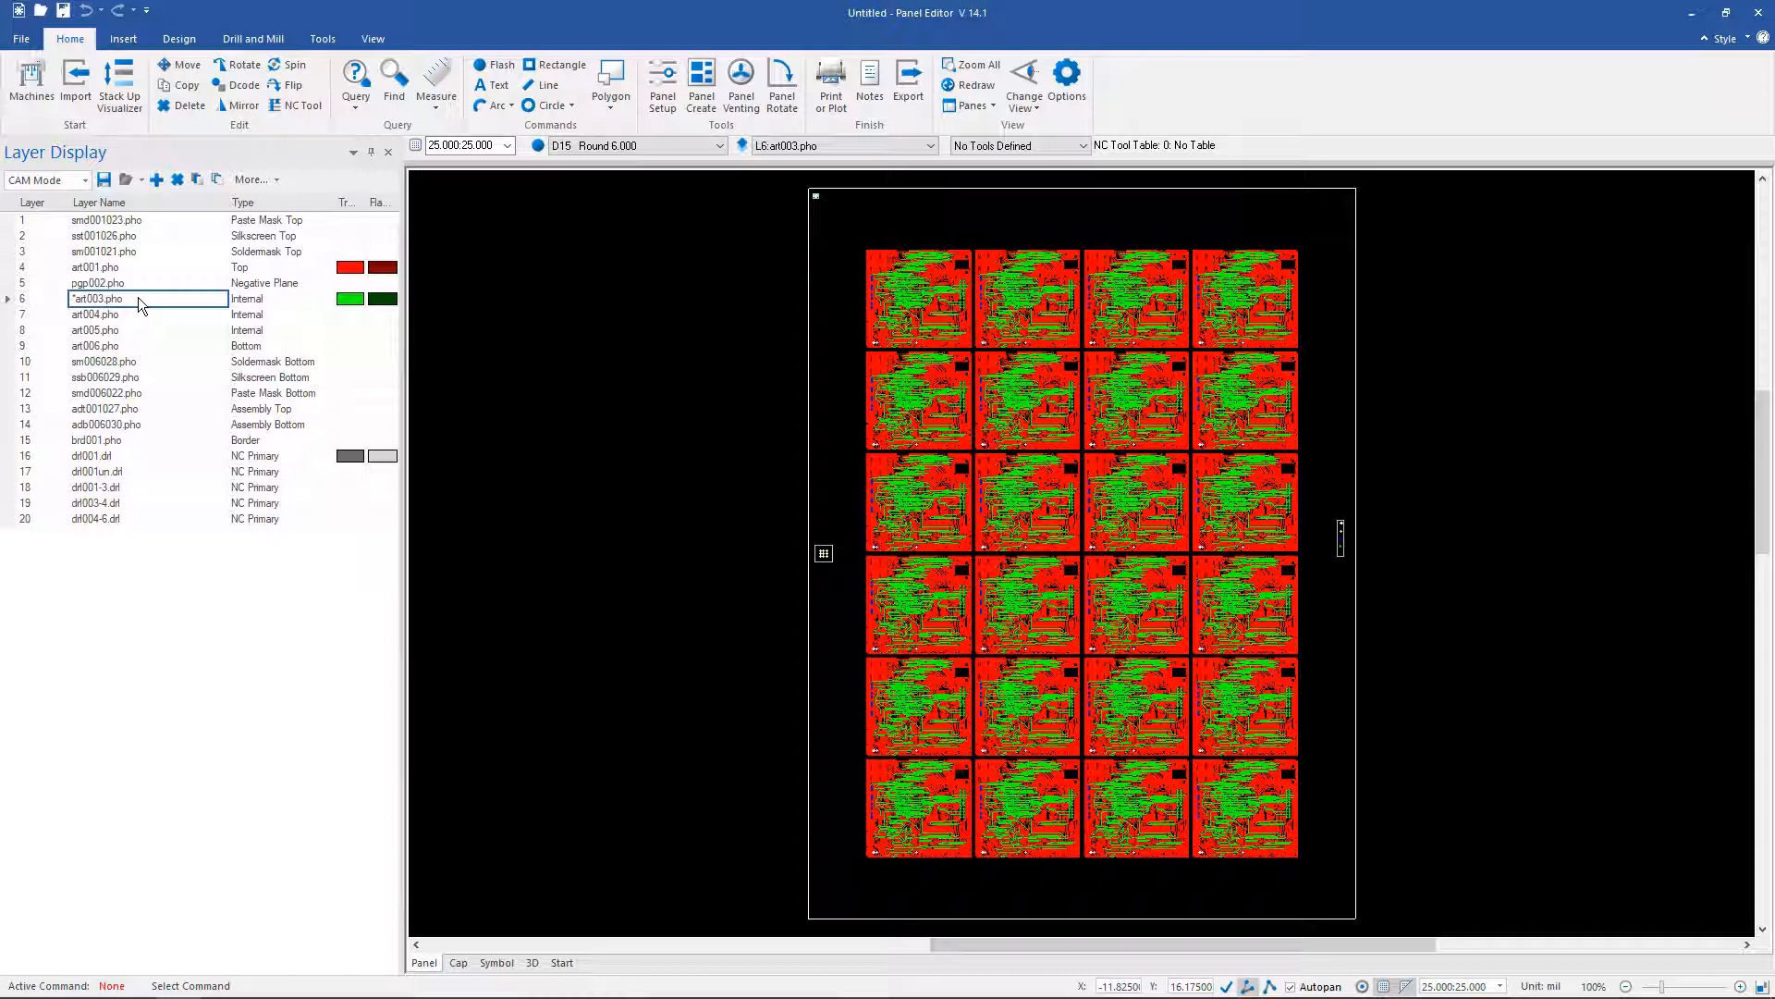
left_click(197, 180)
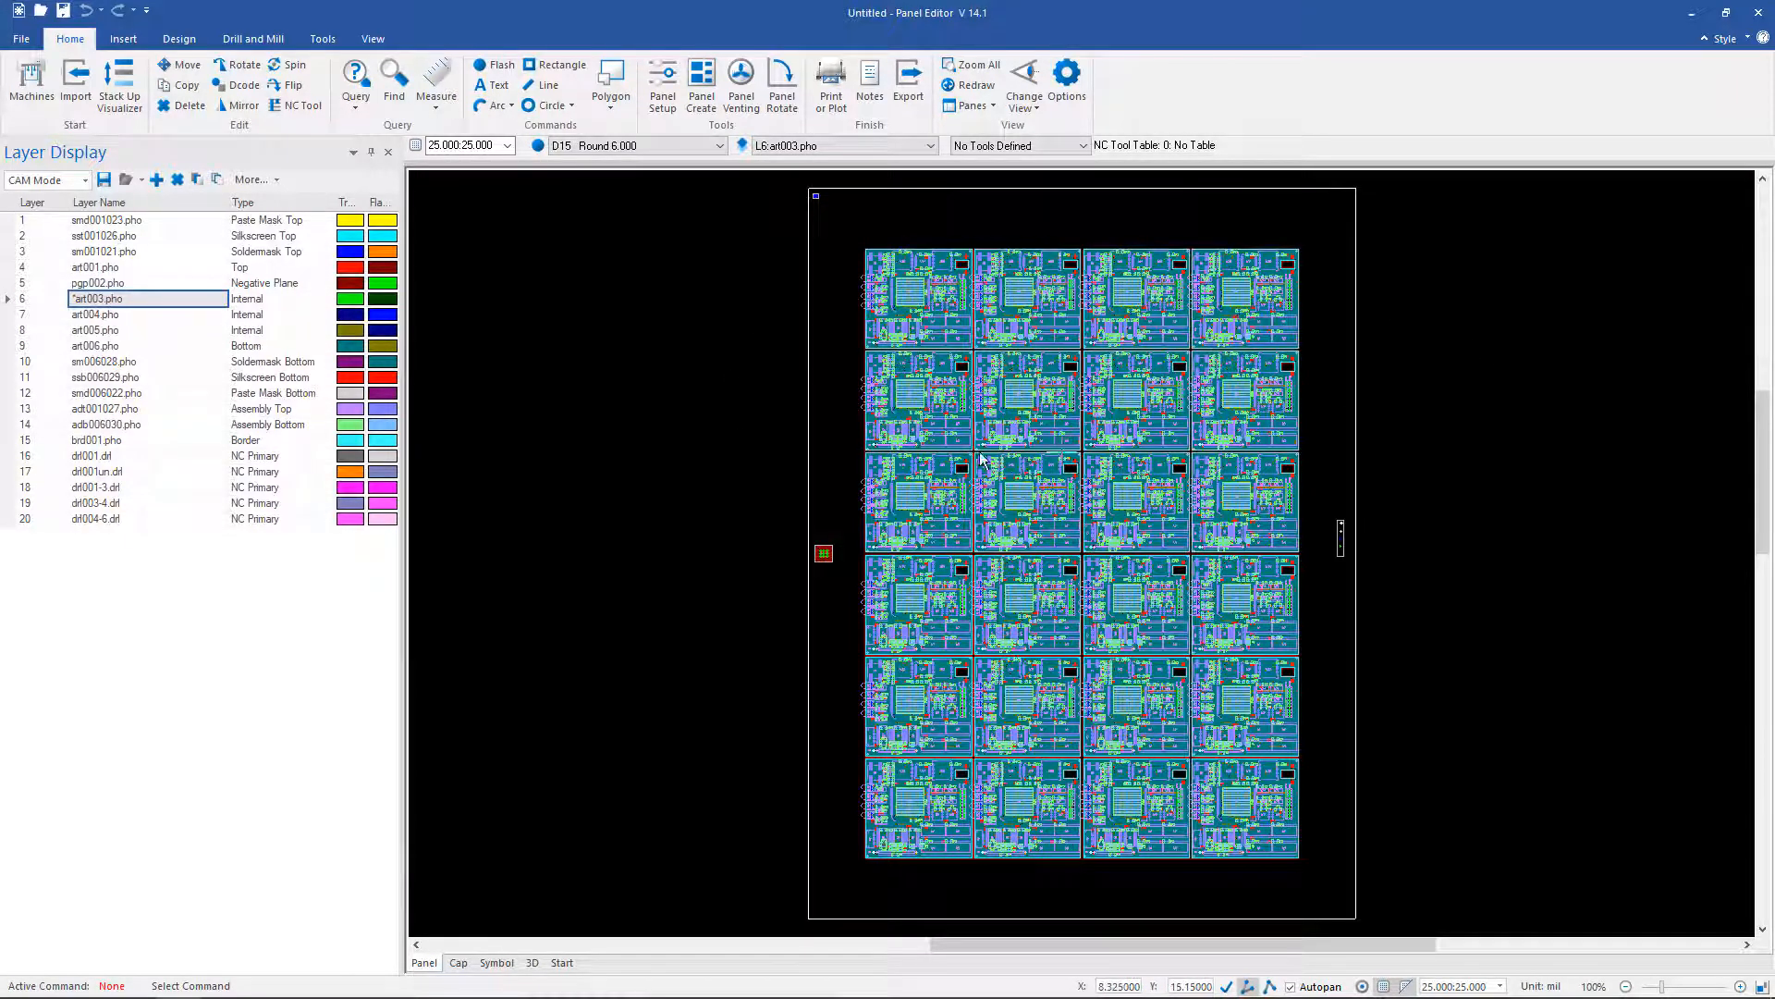
left_click(130, 268)
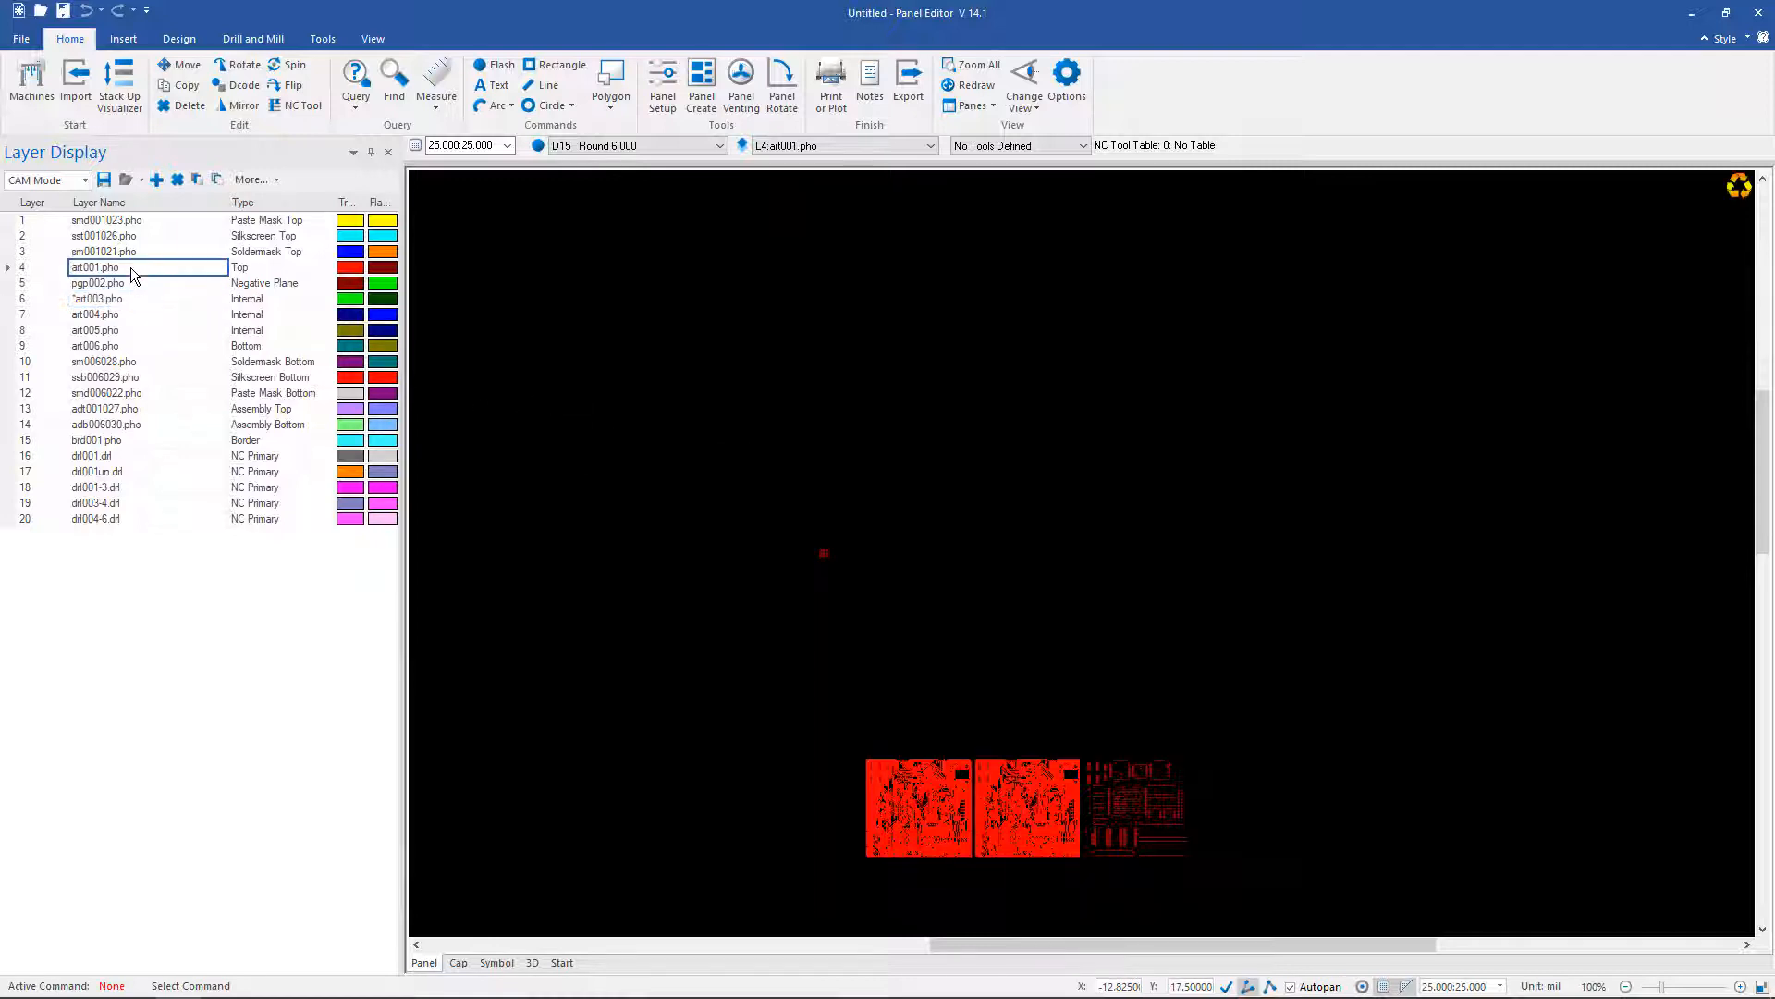
left_click(124, 350)
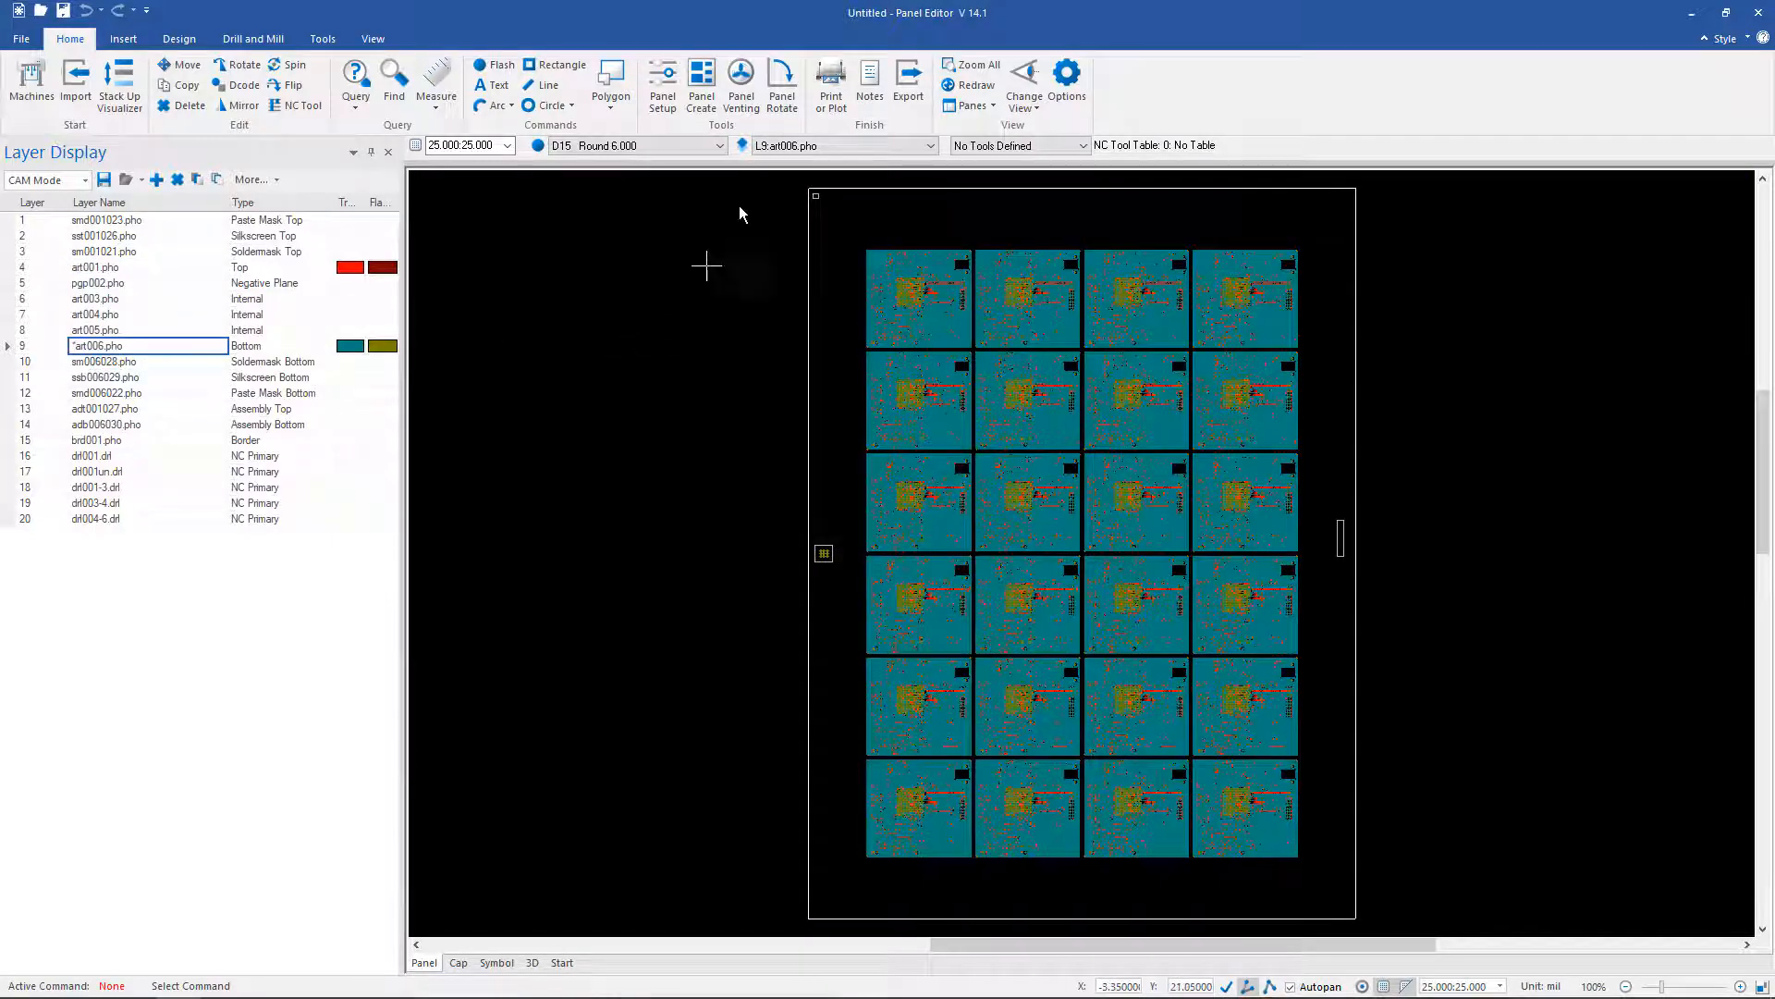
Step: Apply a 1000 mil (1 inch) solid robber bar to layers art001.pho and art006.pho
left_click(742, 88)
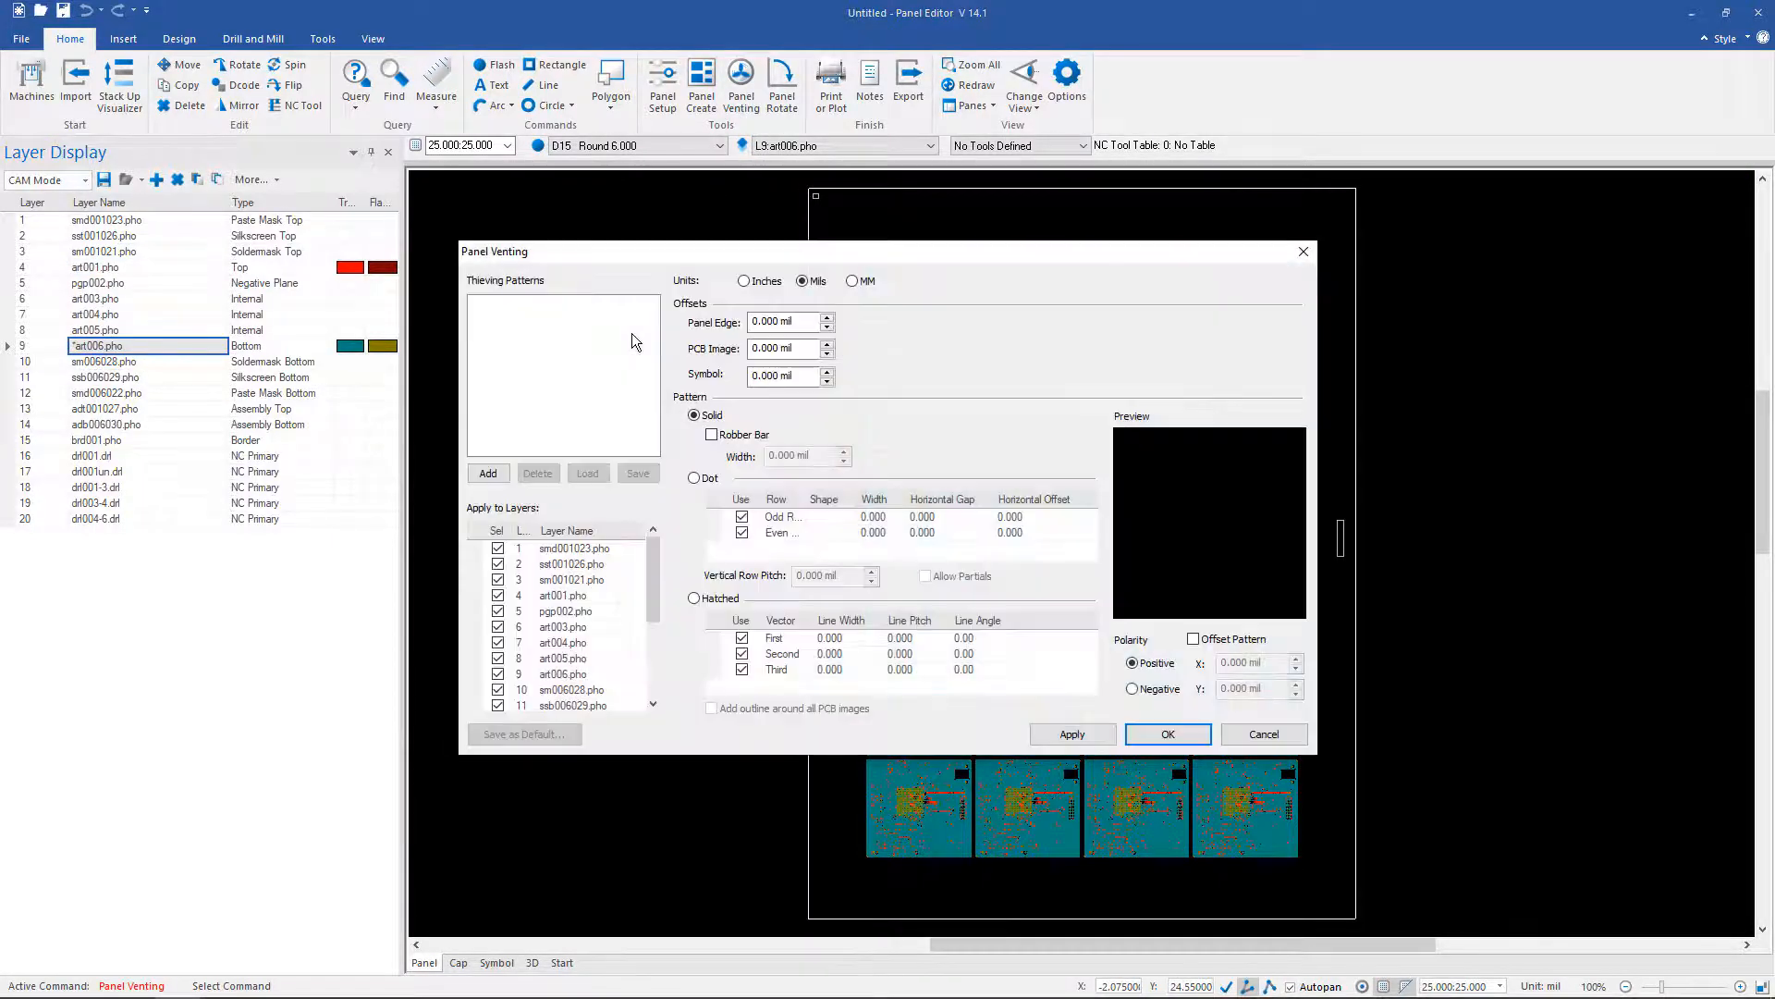
left_click_drag(642, 246, 215, 104)
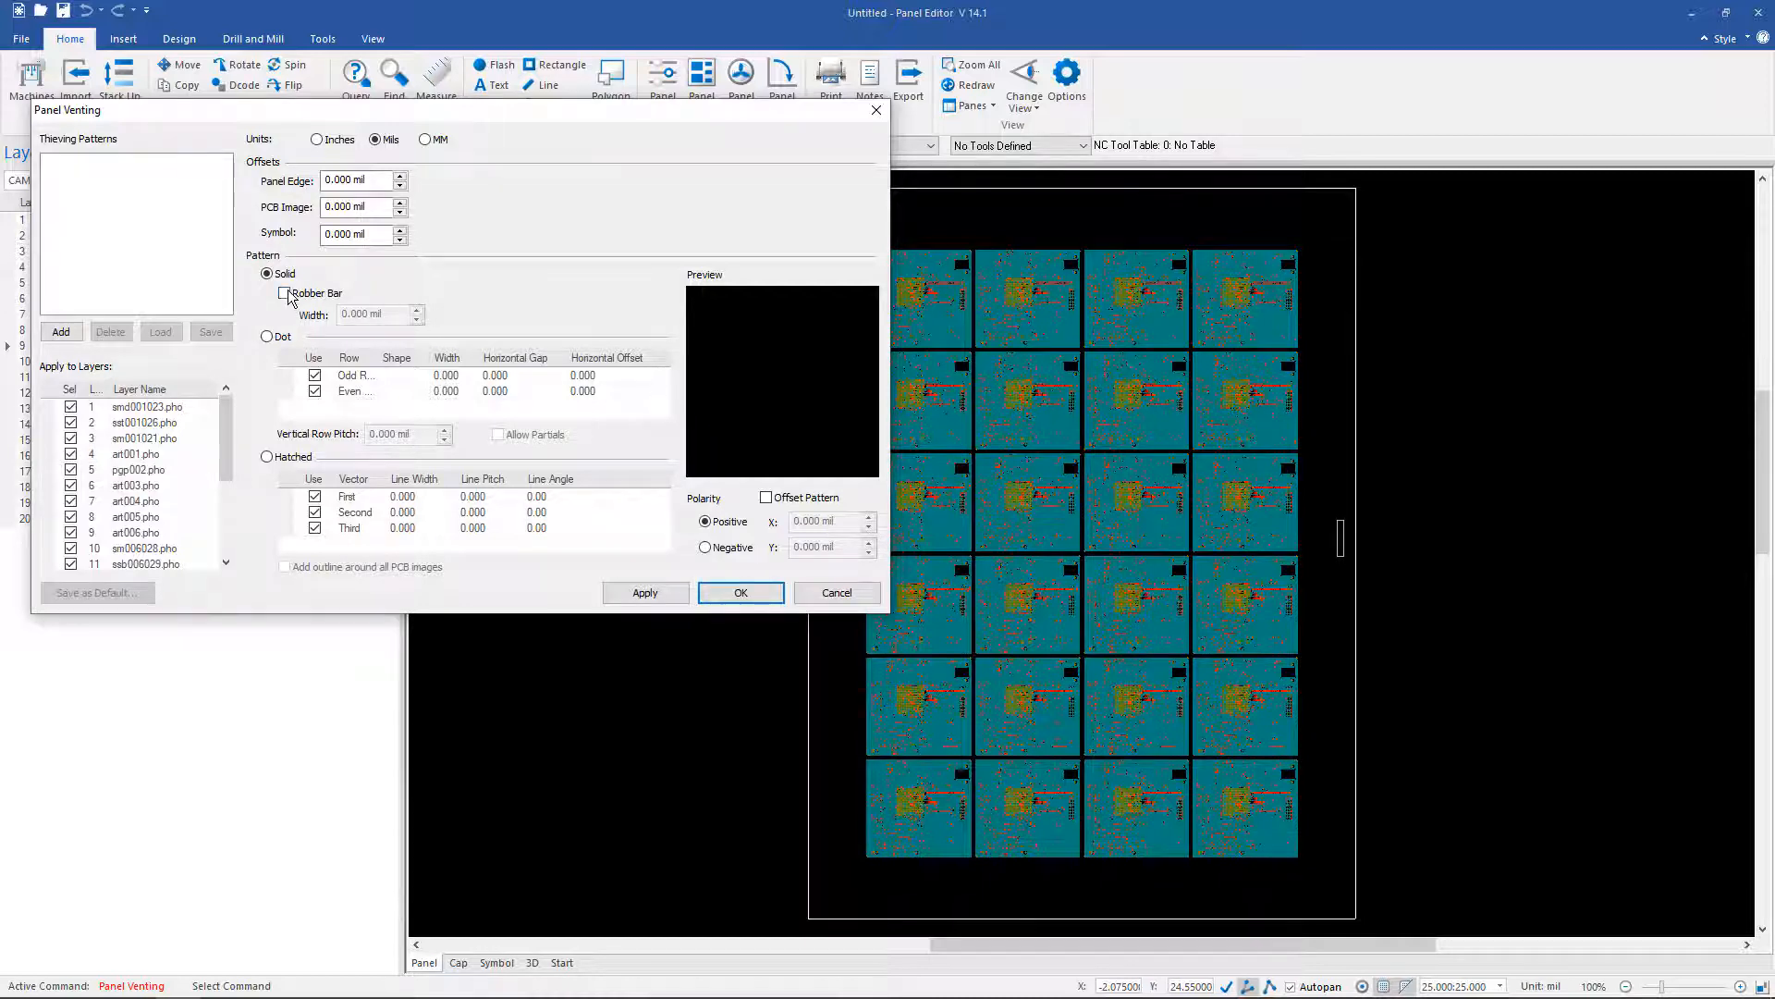
left_click(61, 332)
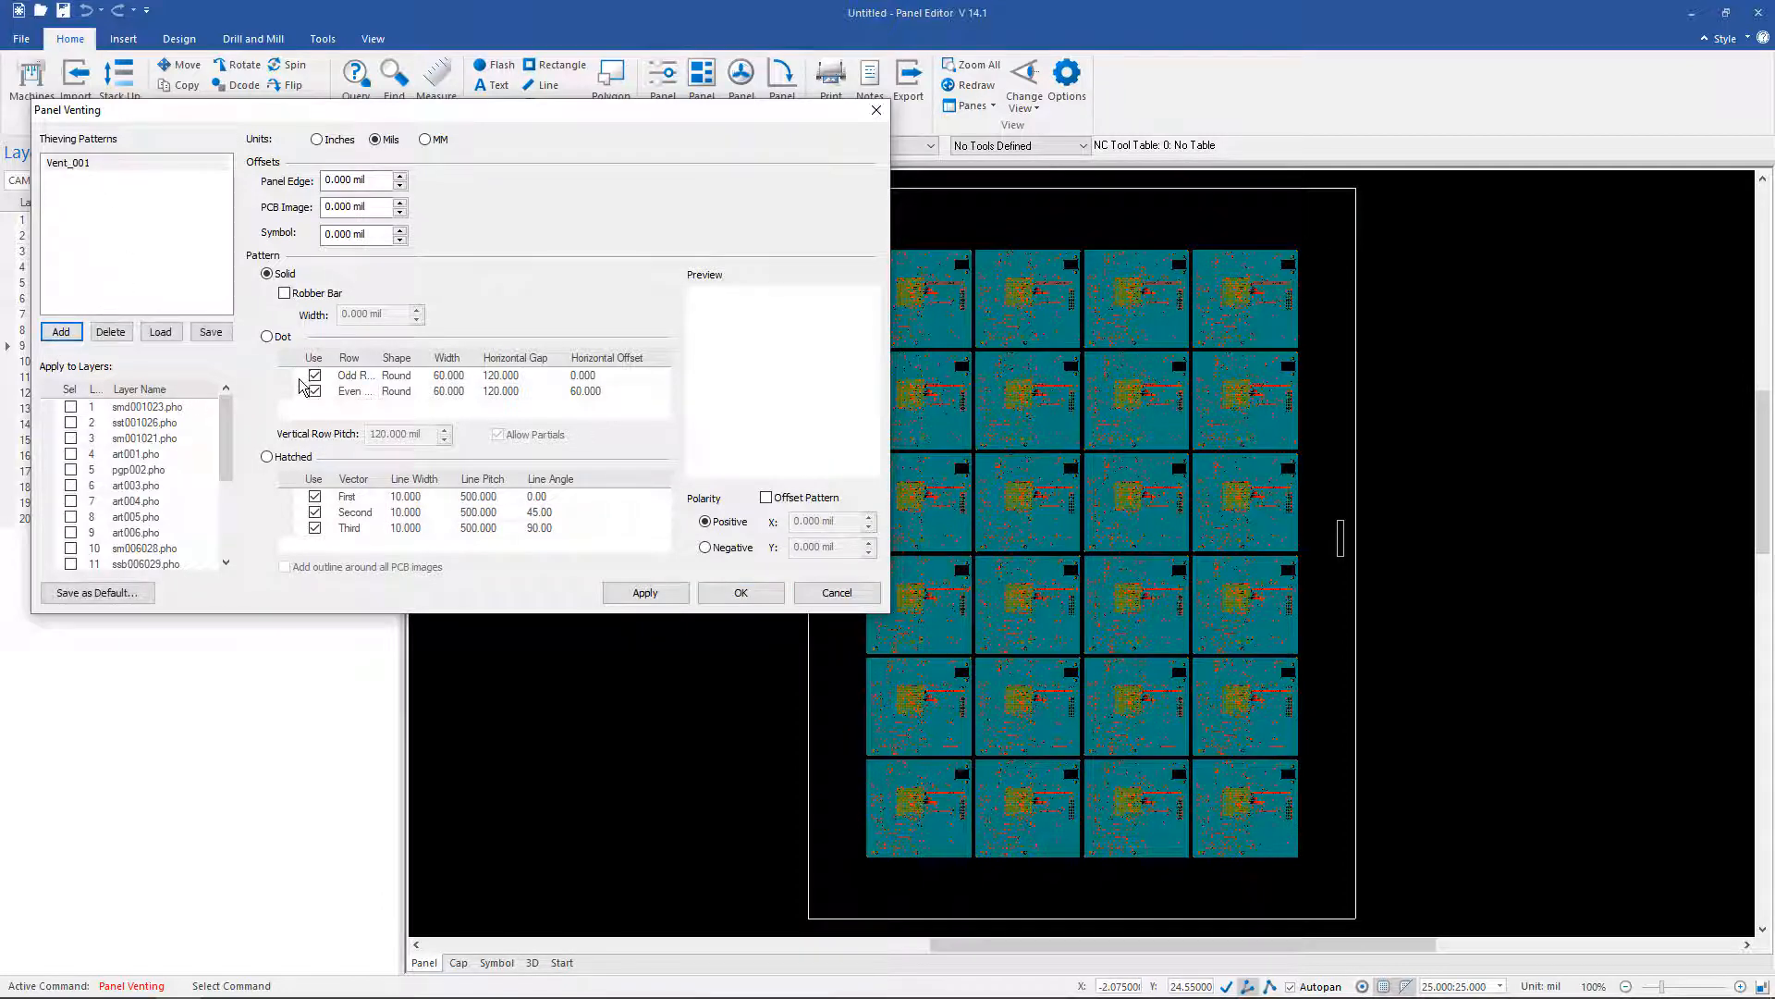
left_click(288, 293)
left_click(286, 294)
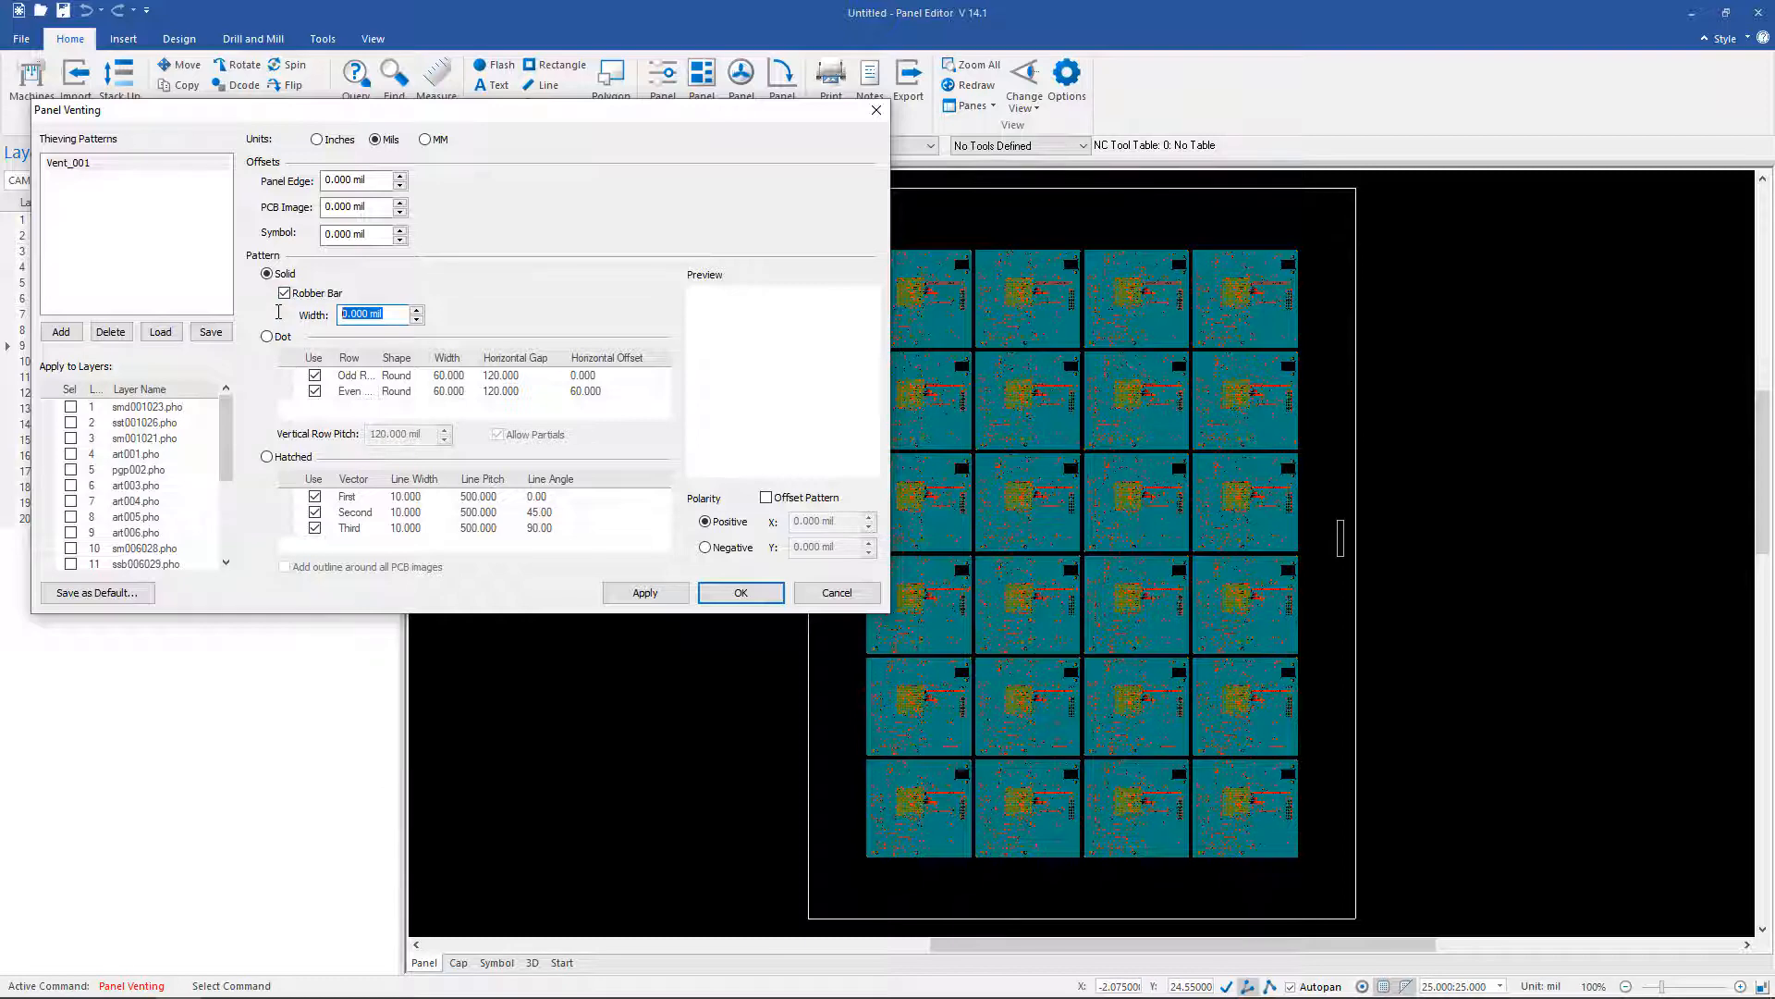
type("1000")
left_click(339, 141)
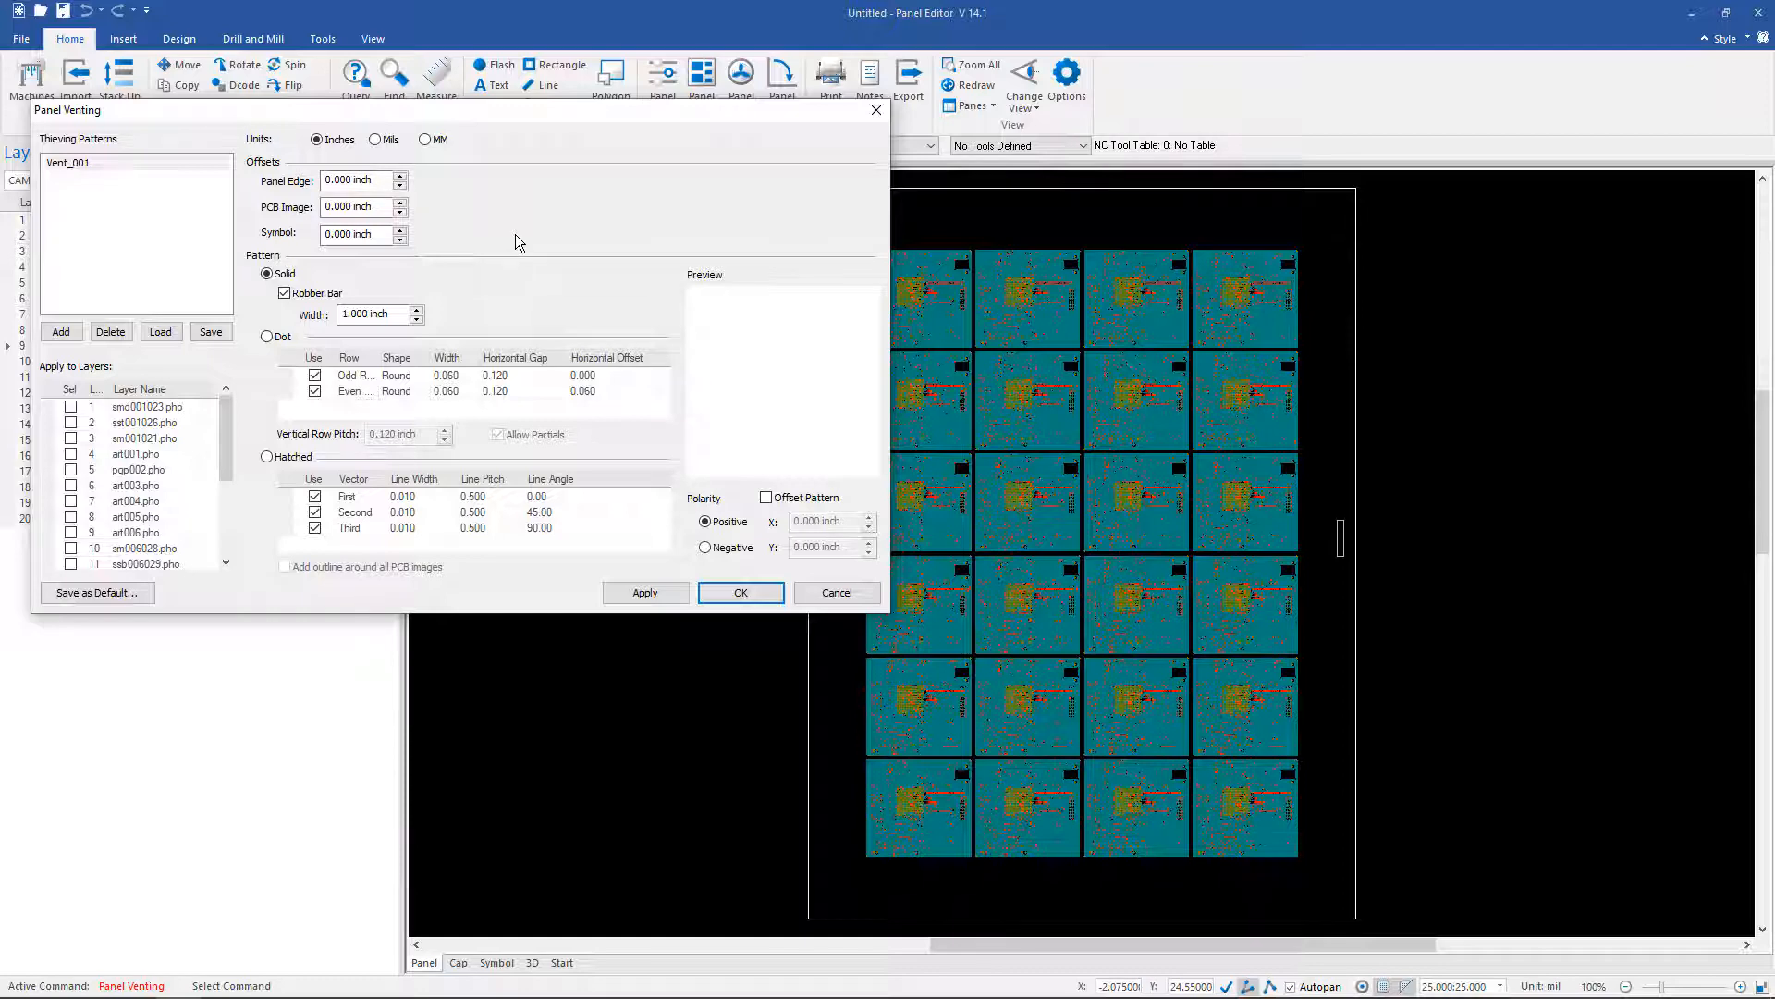
left_click(72, 455)
left_click(73, 533)
left_click(644, 594)
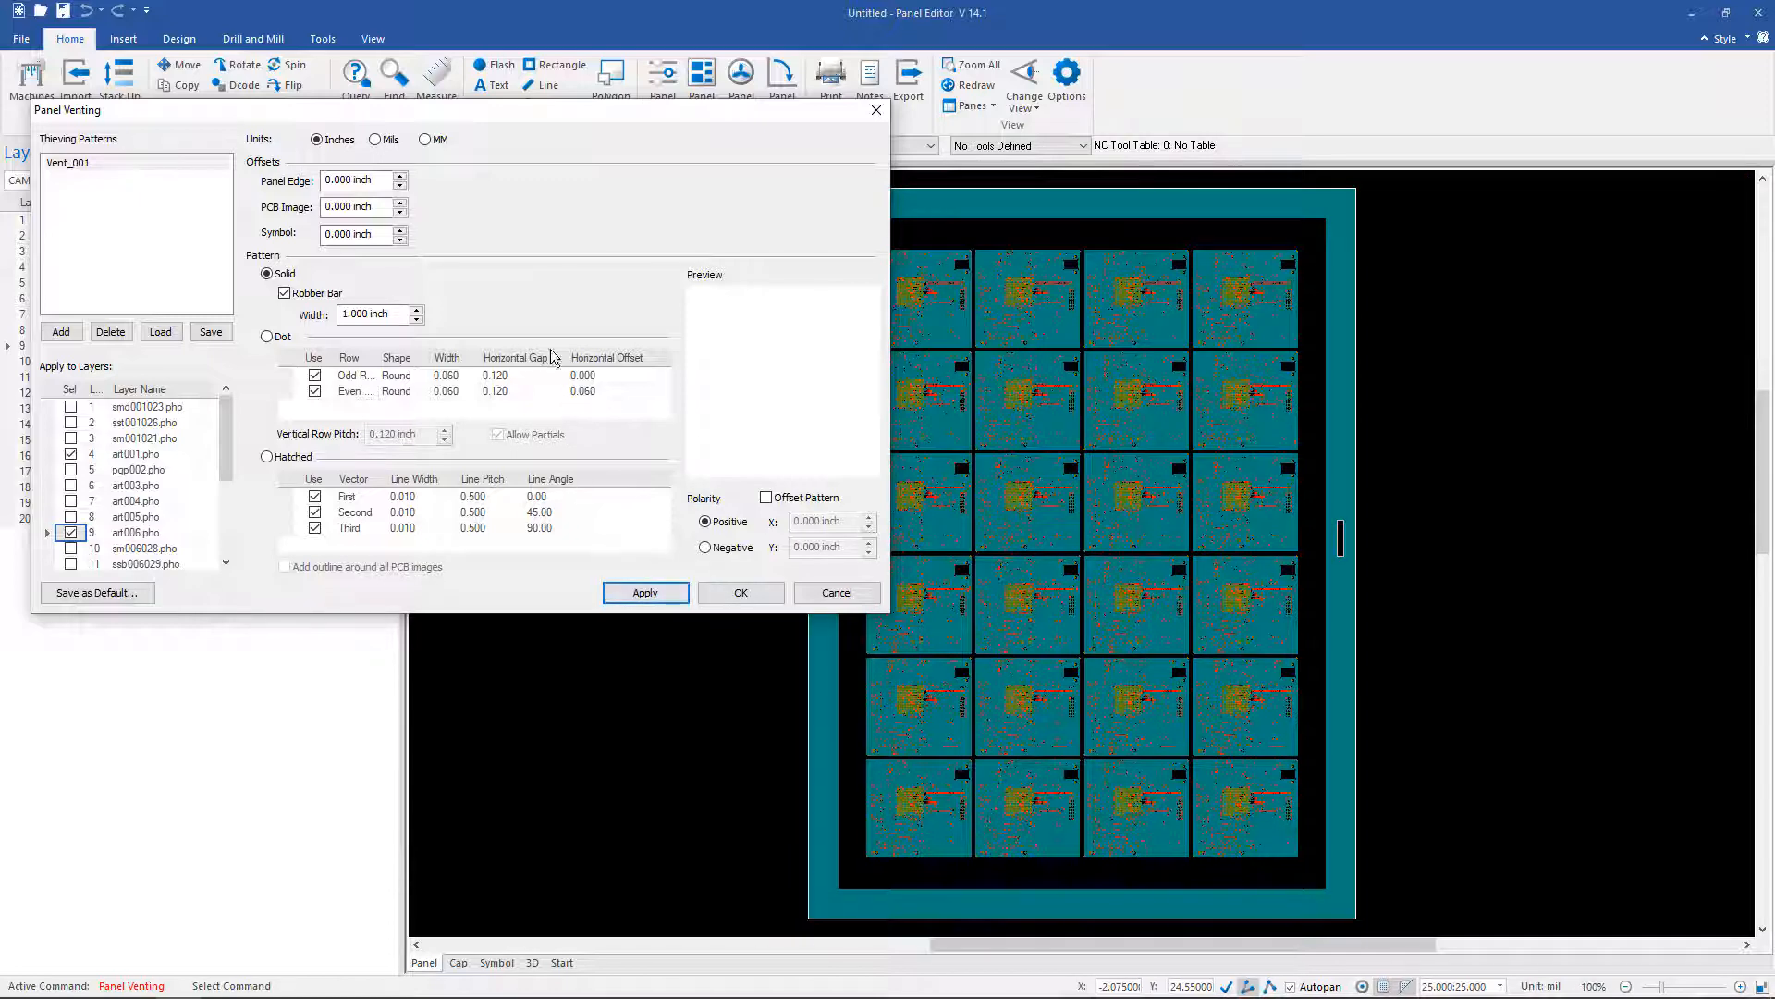
Step: Add dot venting pattern Vent_002 on art001.pho and art006.pho to fill the panel gaps
left_click(68, 330)
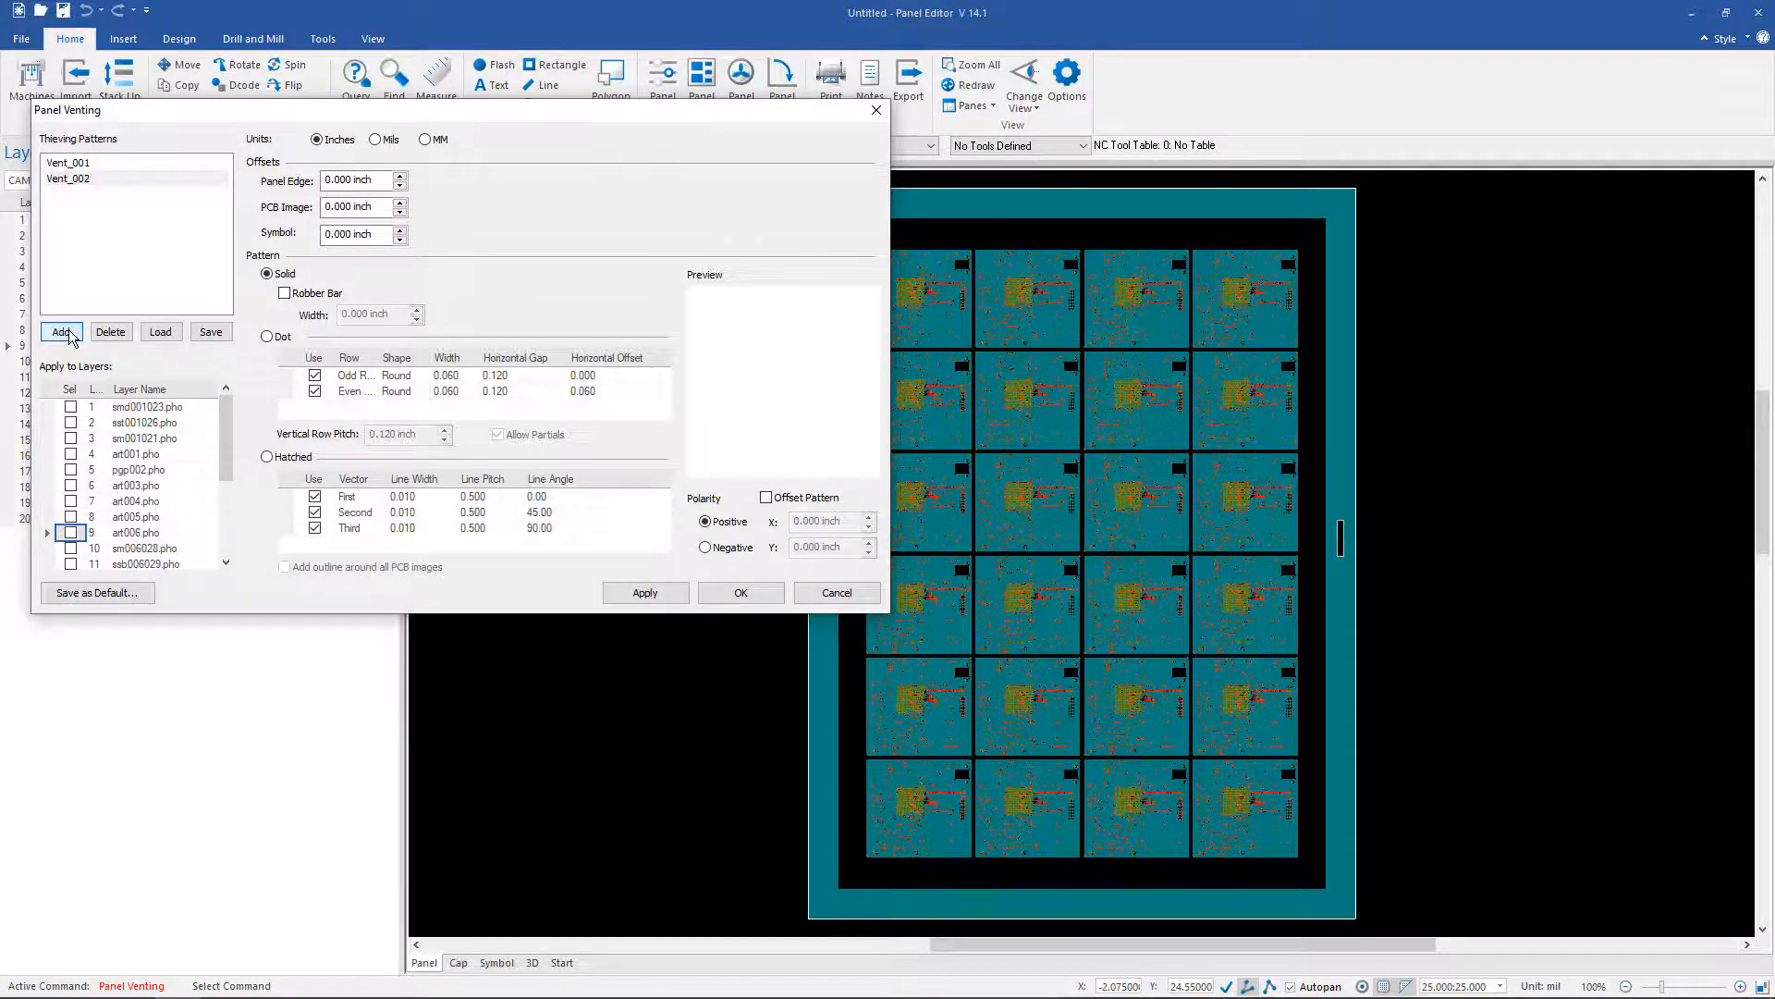
left_click(83, 179)
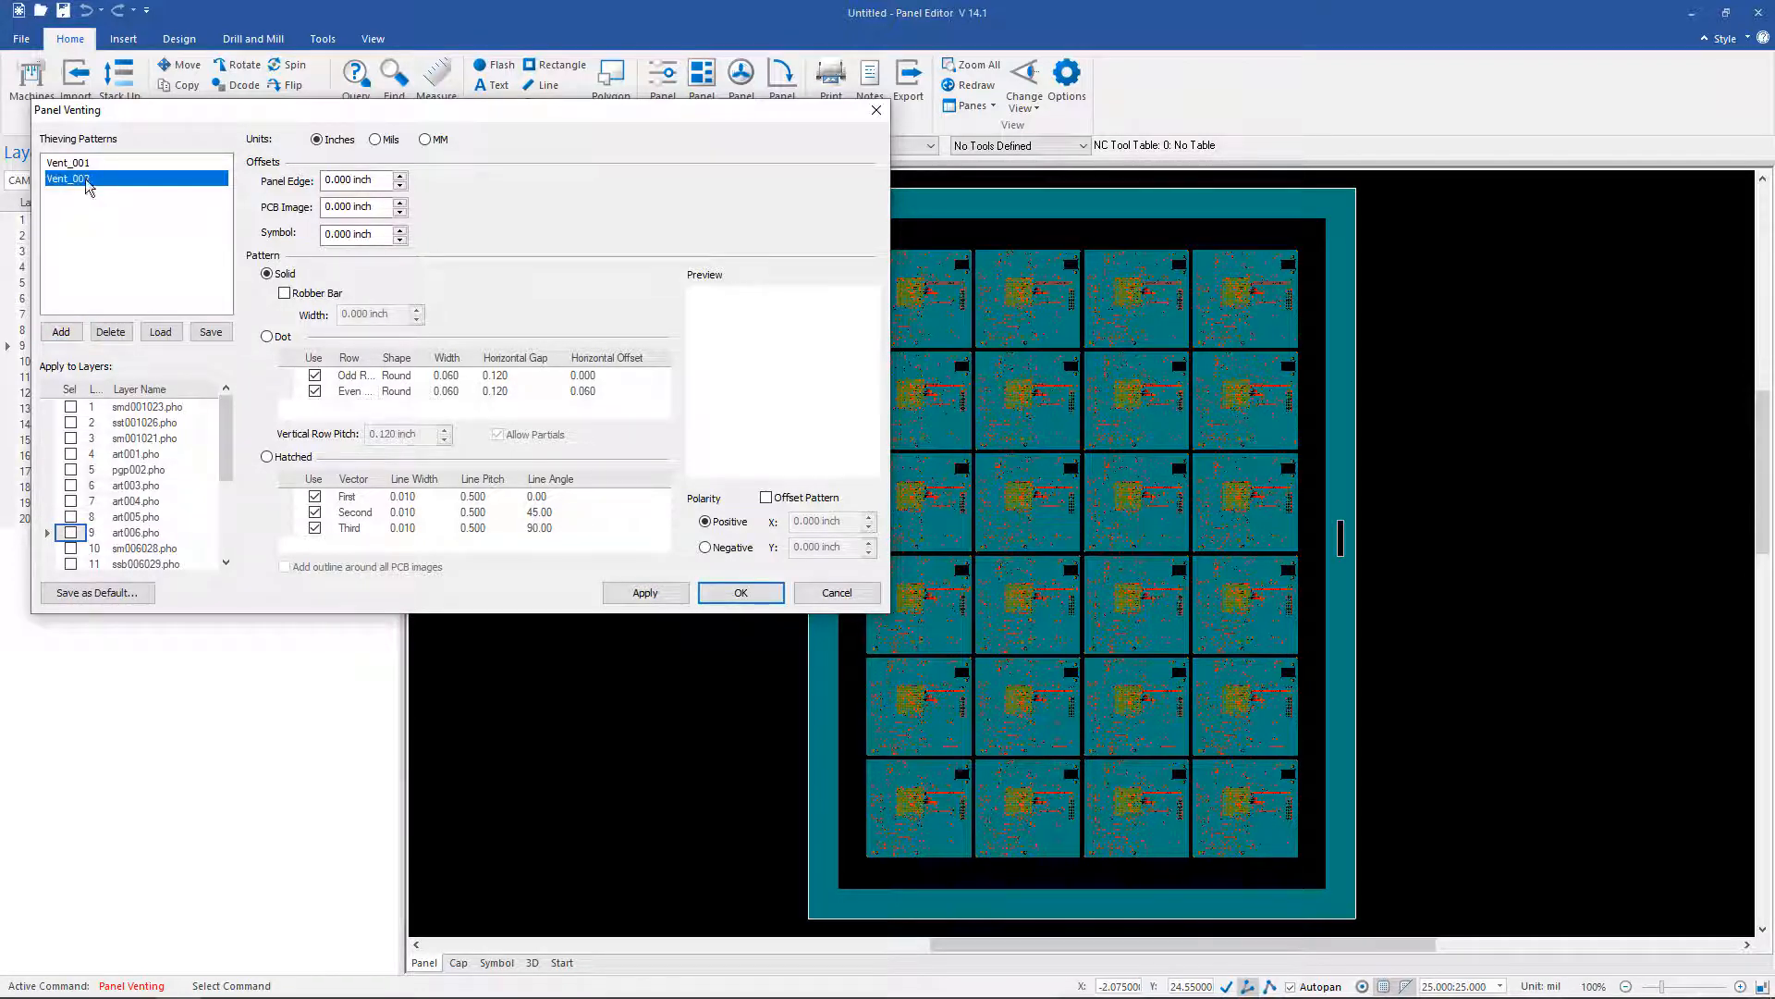
left_click(268, 338)
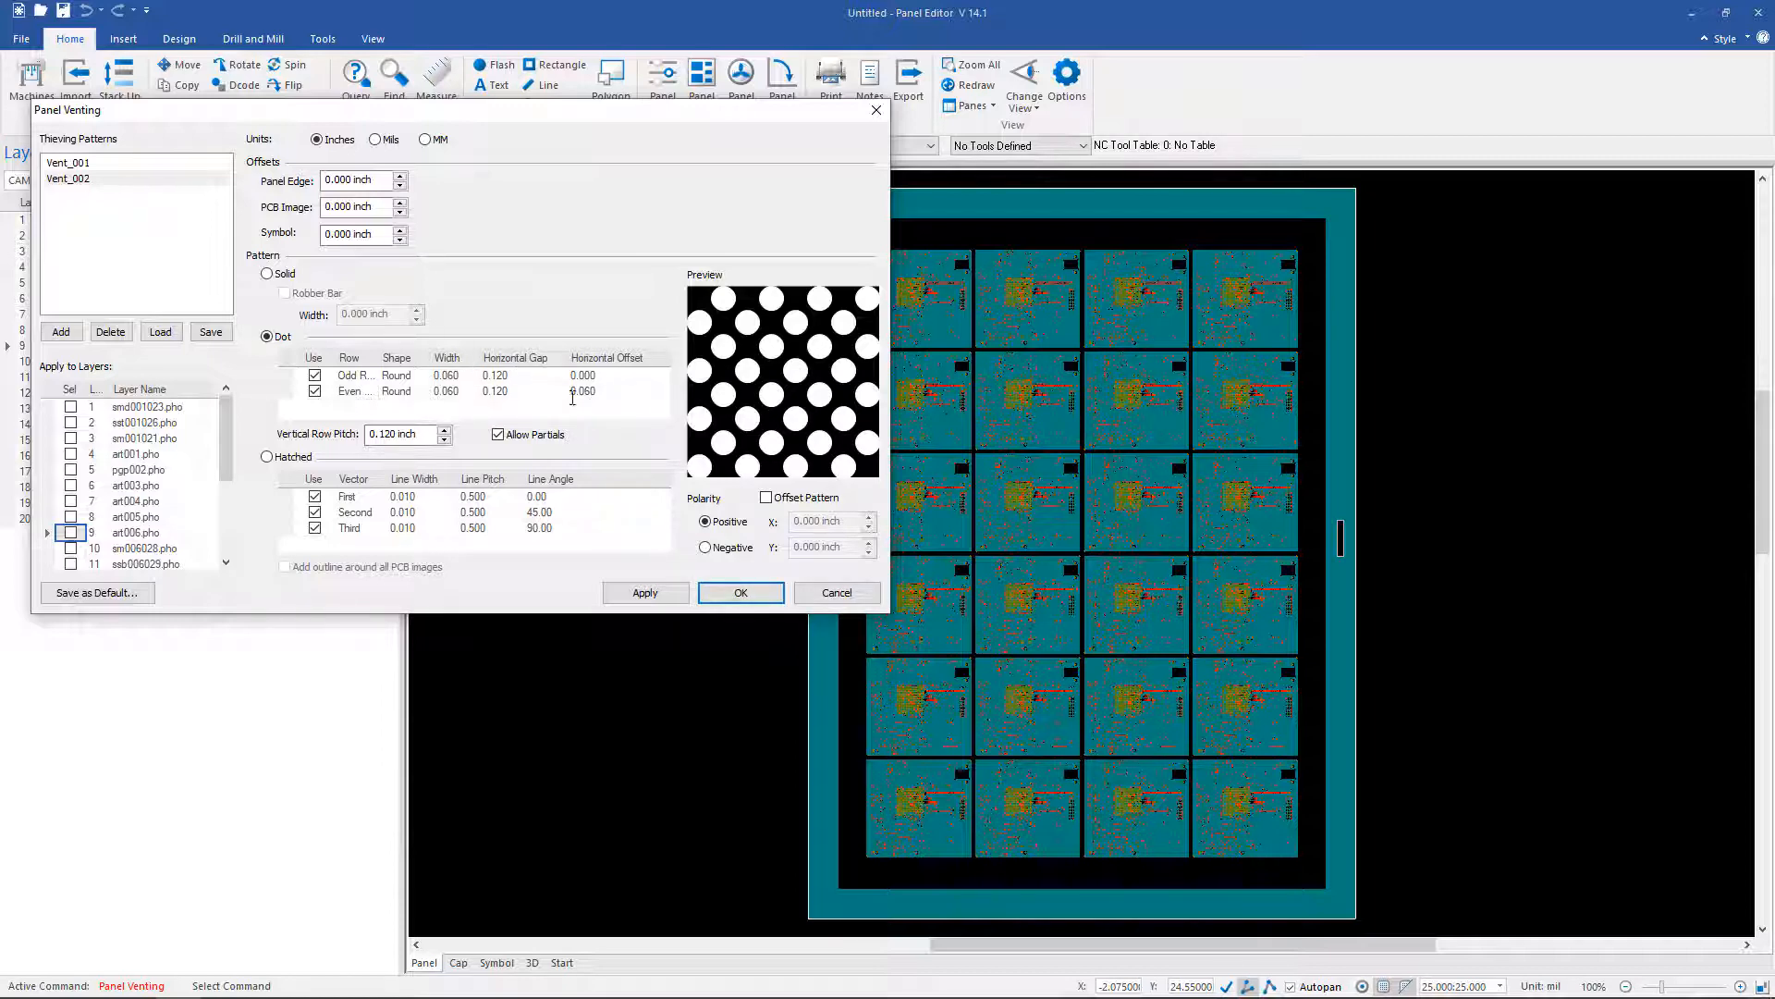
left_click(71, 454)
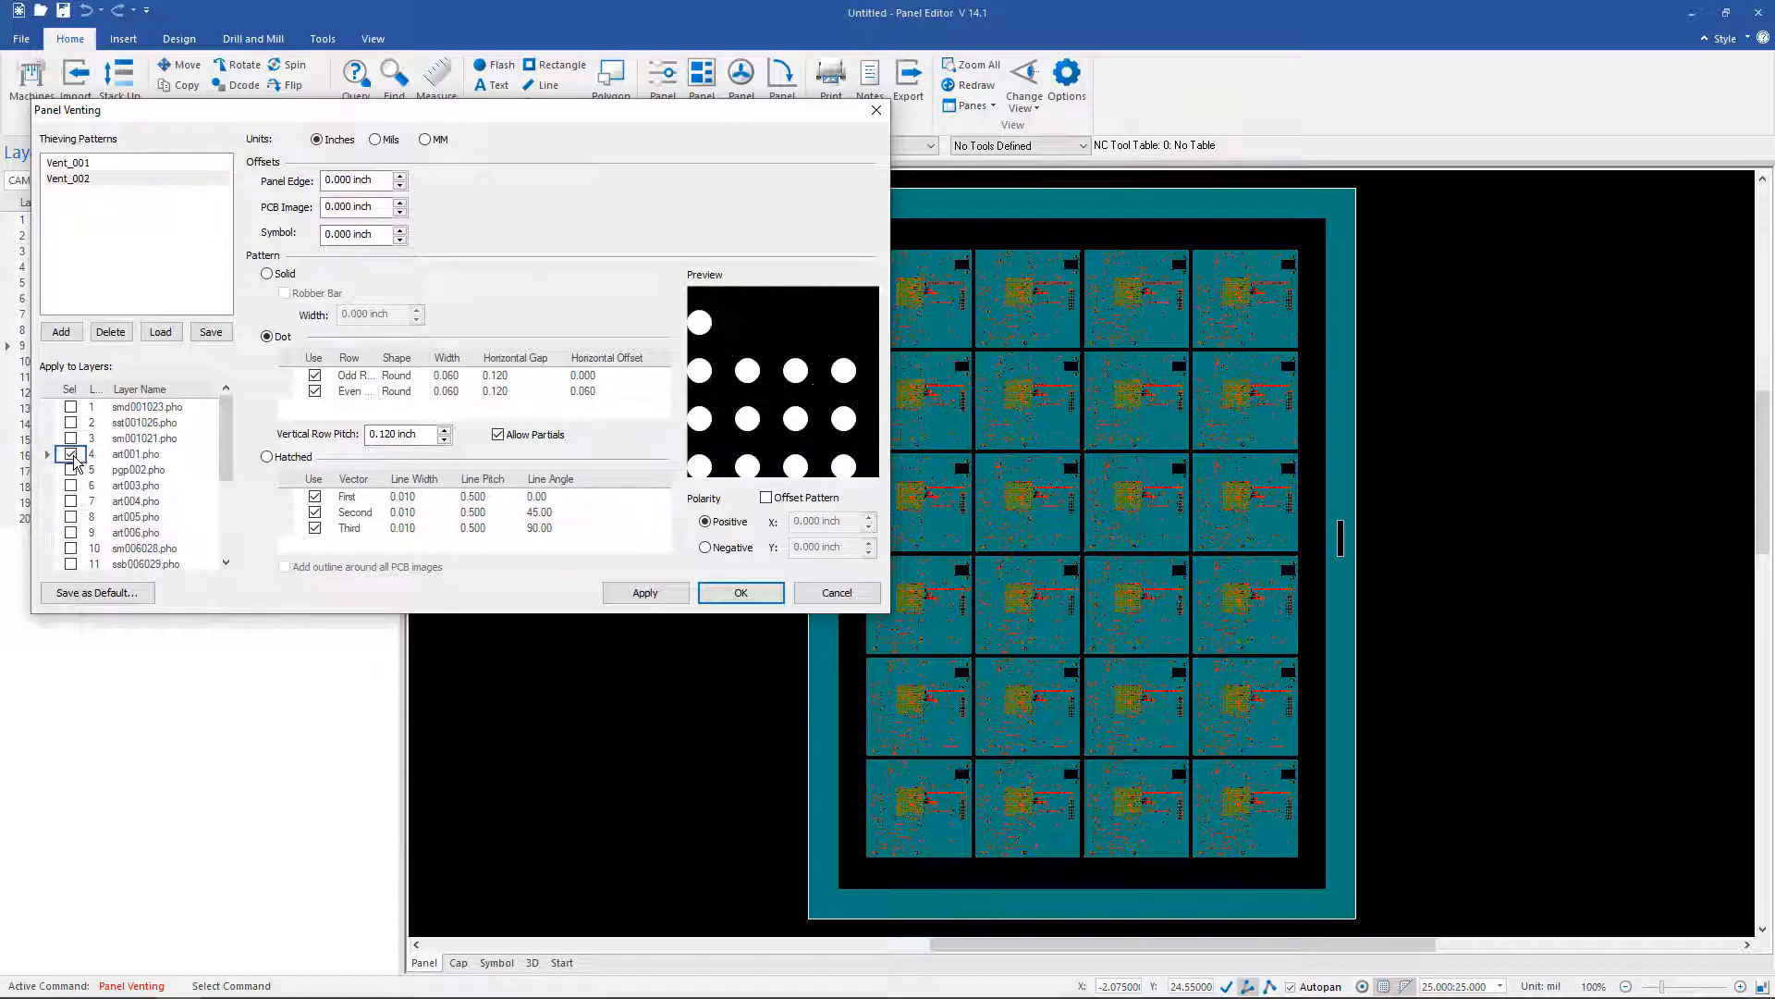
left_click(71, 532)
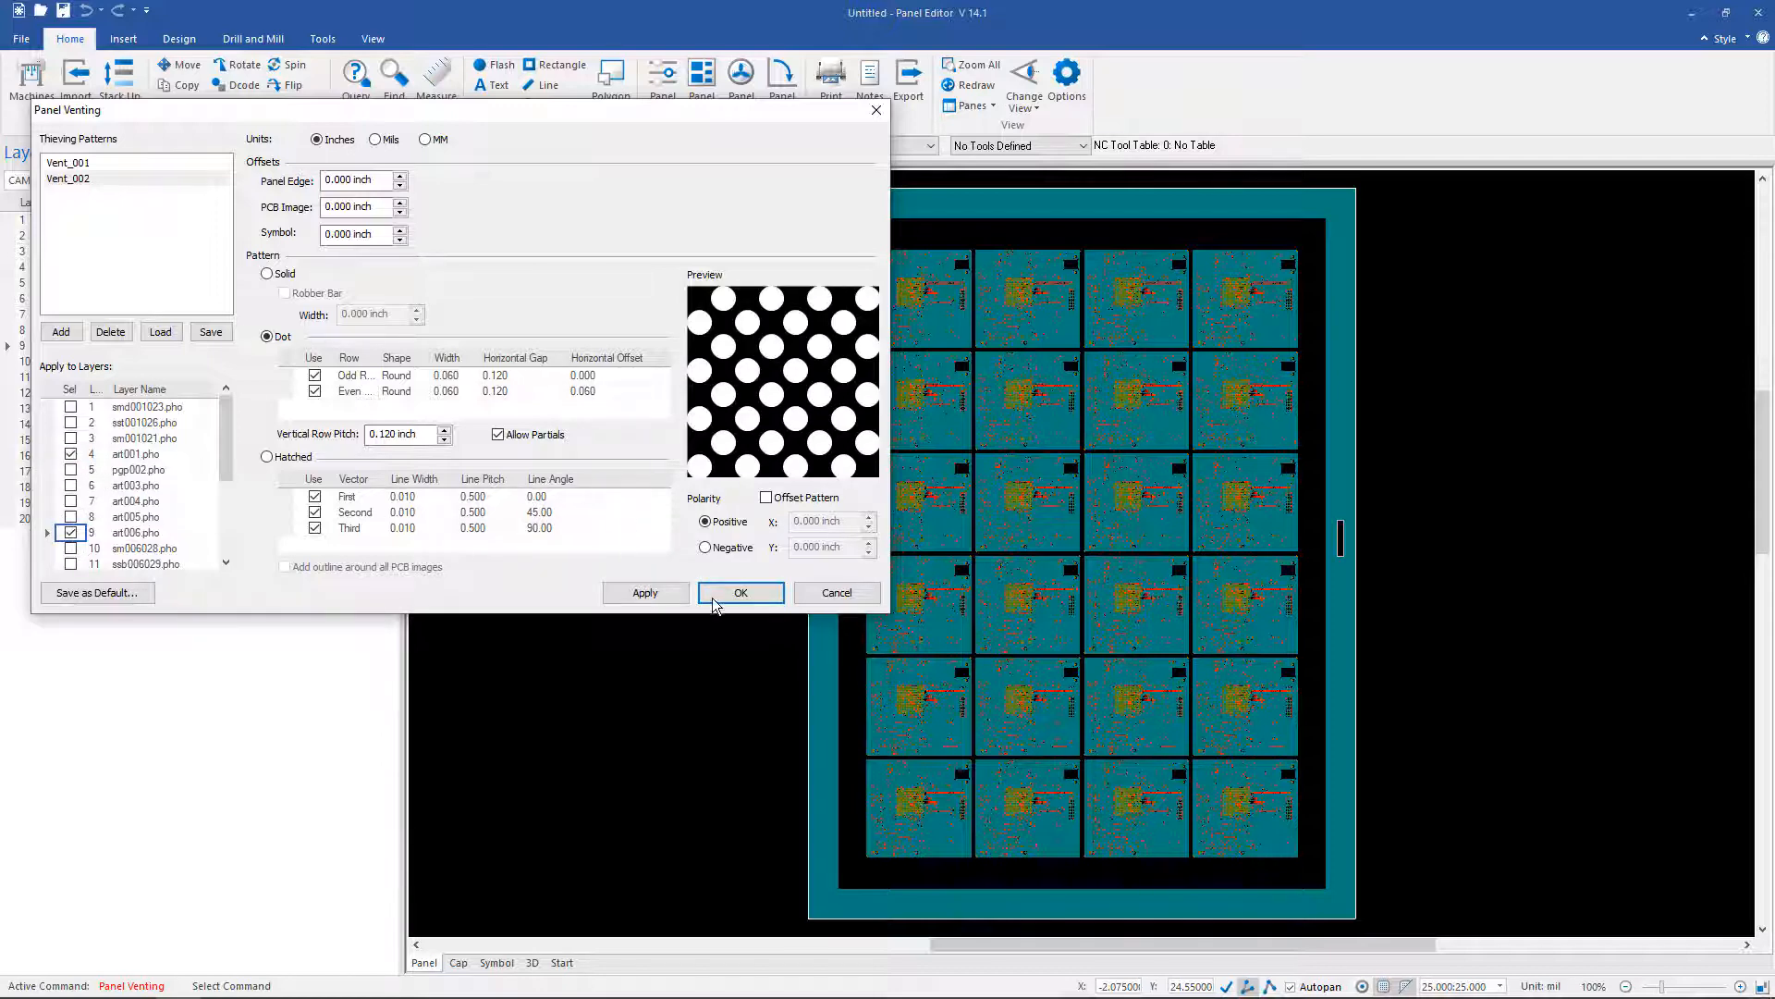
left_click(614, 593)
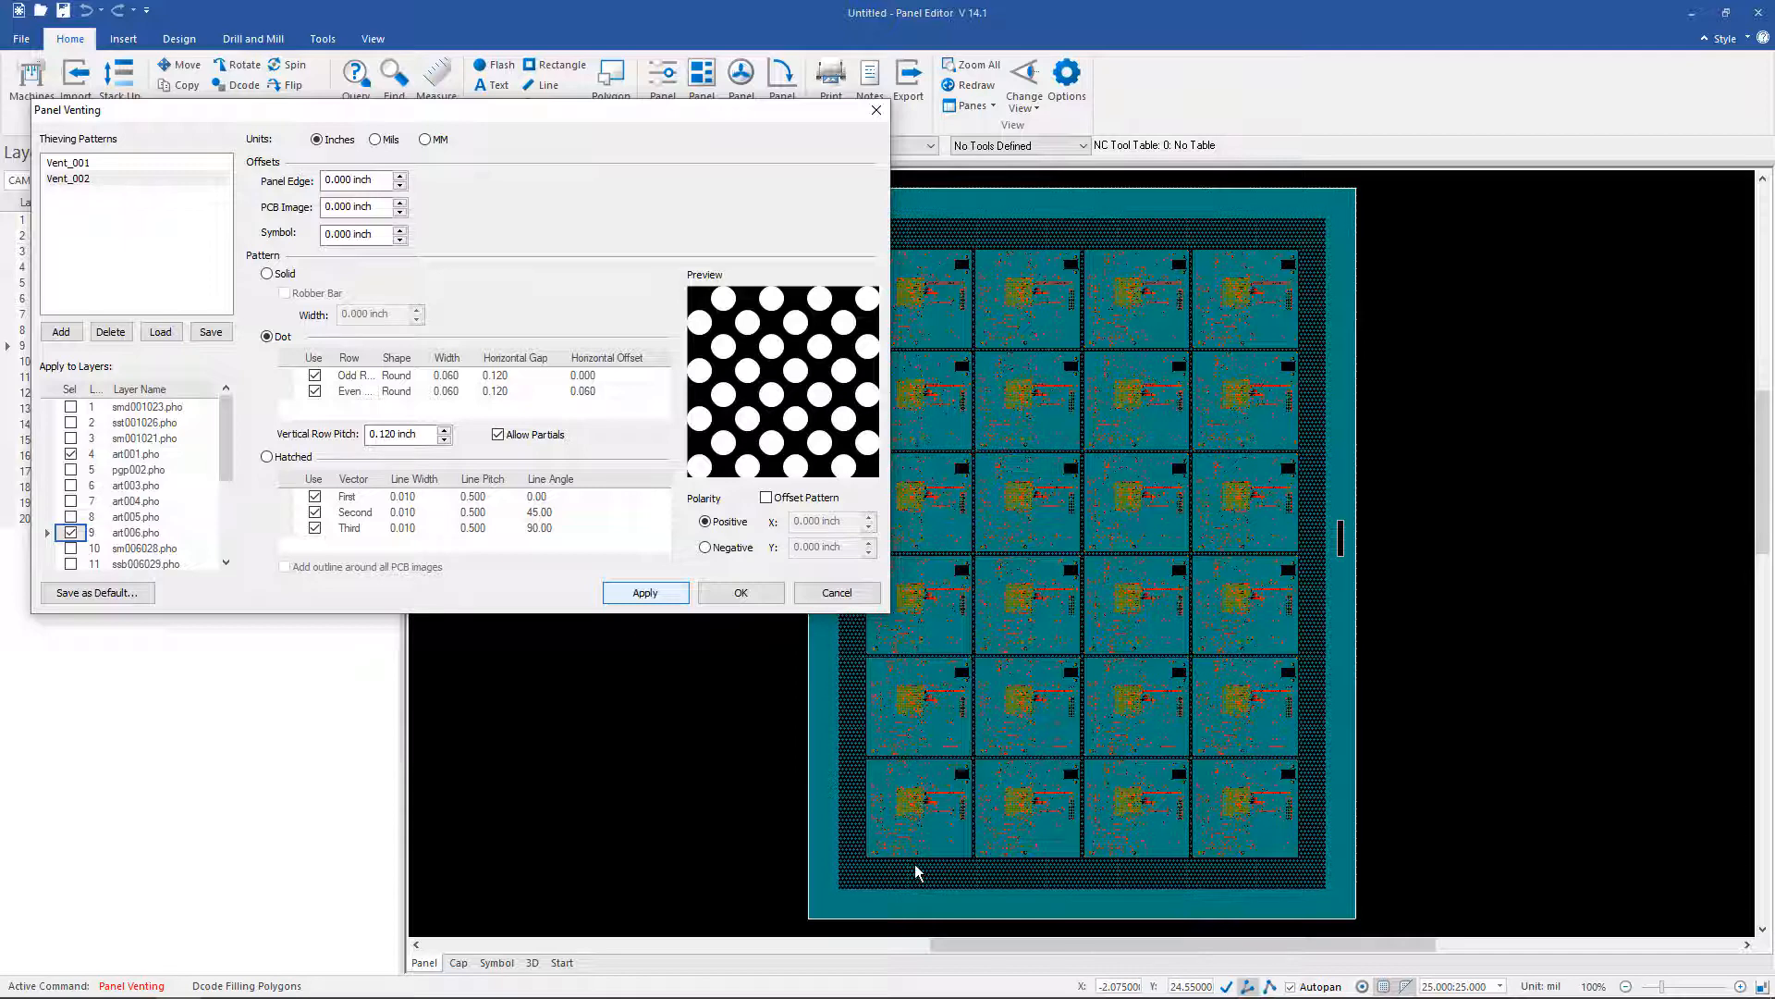
Step: Add dot venting pattern Vent_003 on inner layers art003.pho, art004.pho and art005.pho, then accept
left_click(62, 334)
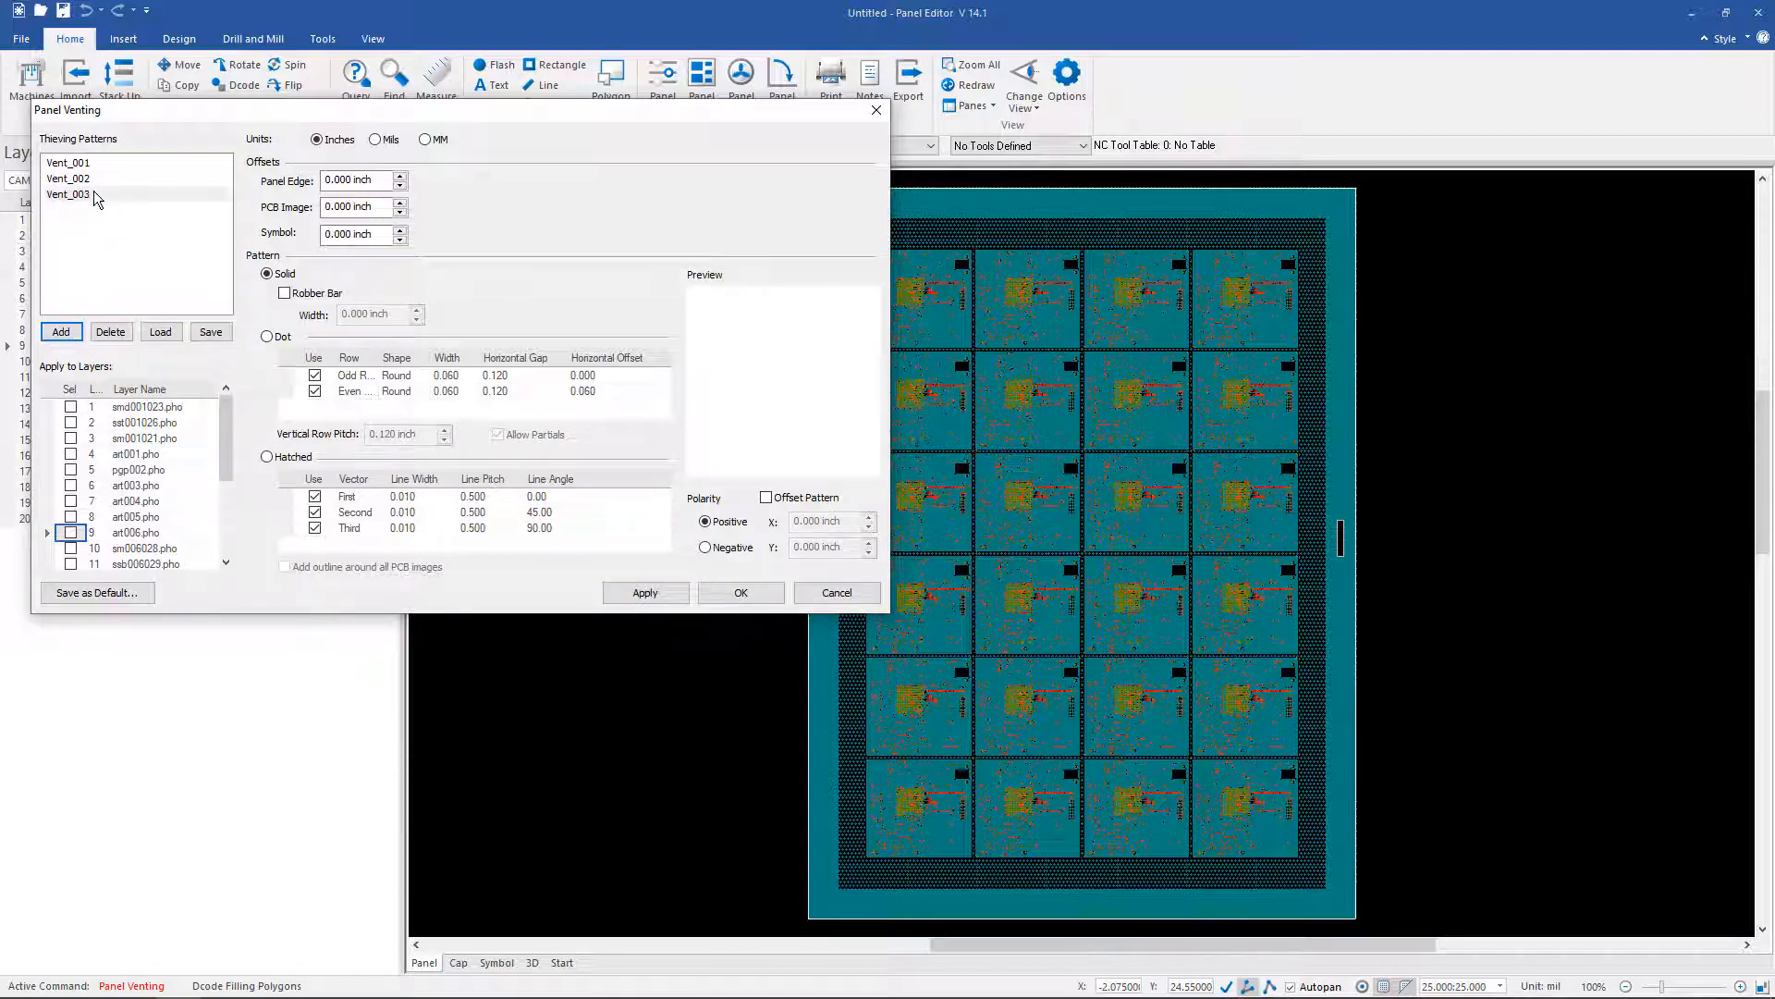
left_click(95, 195)
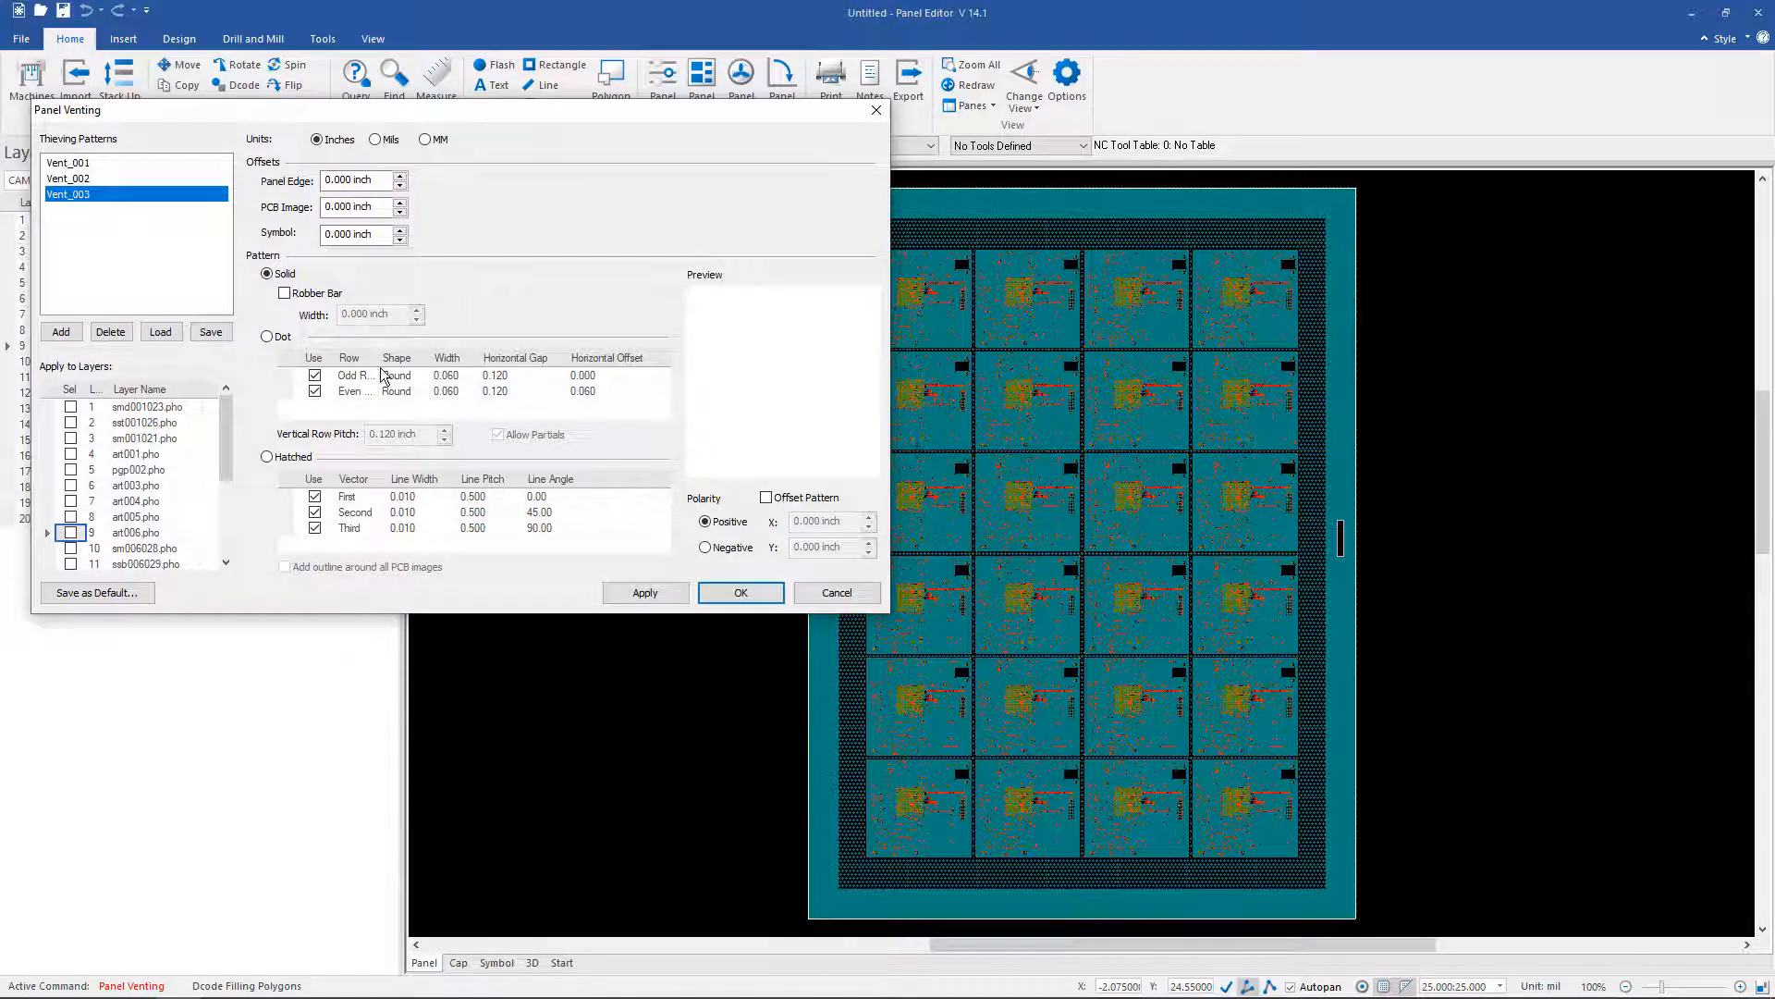
left_click(266, 337)
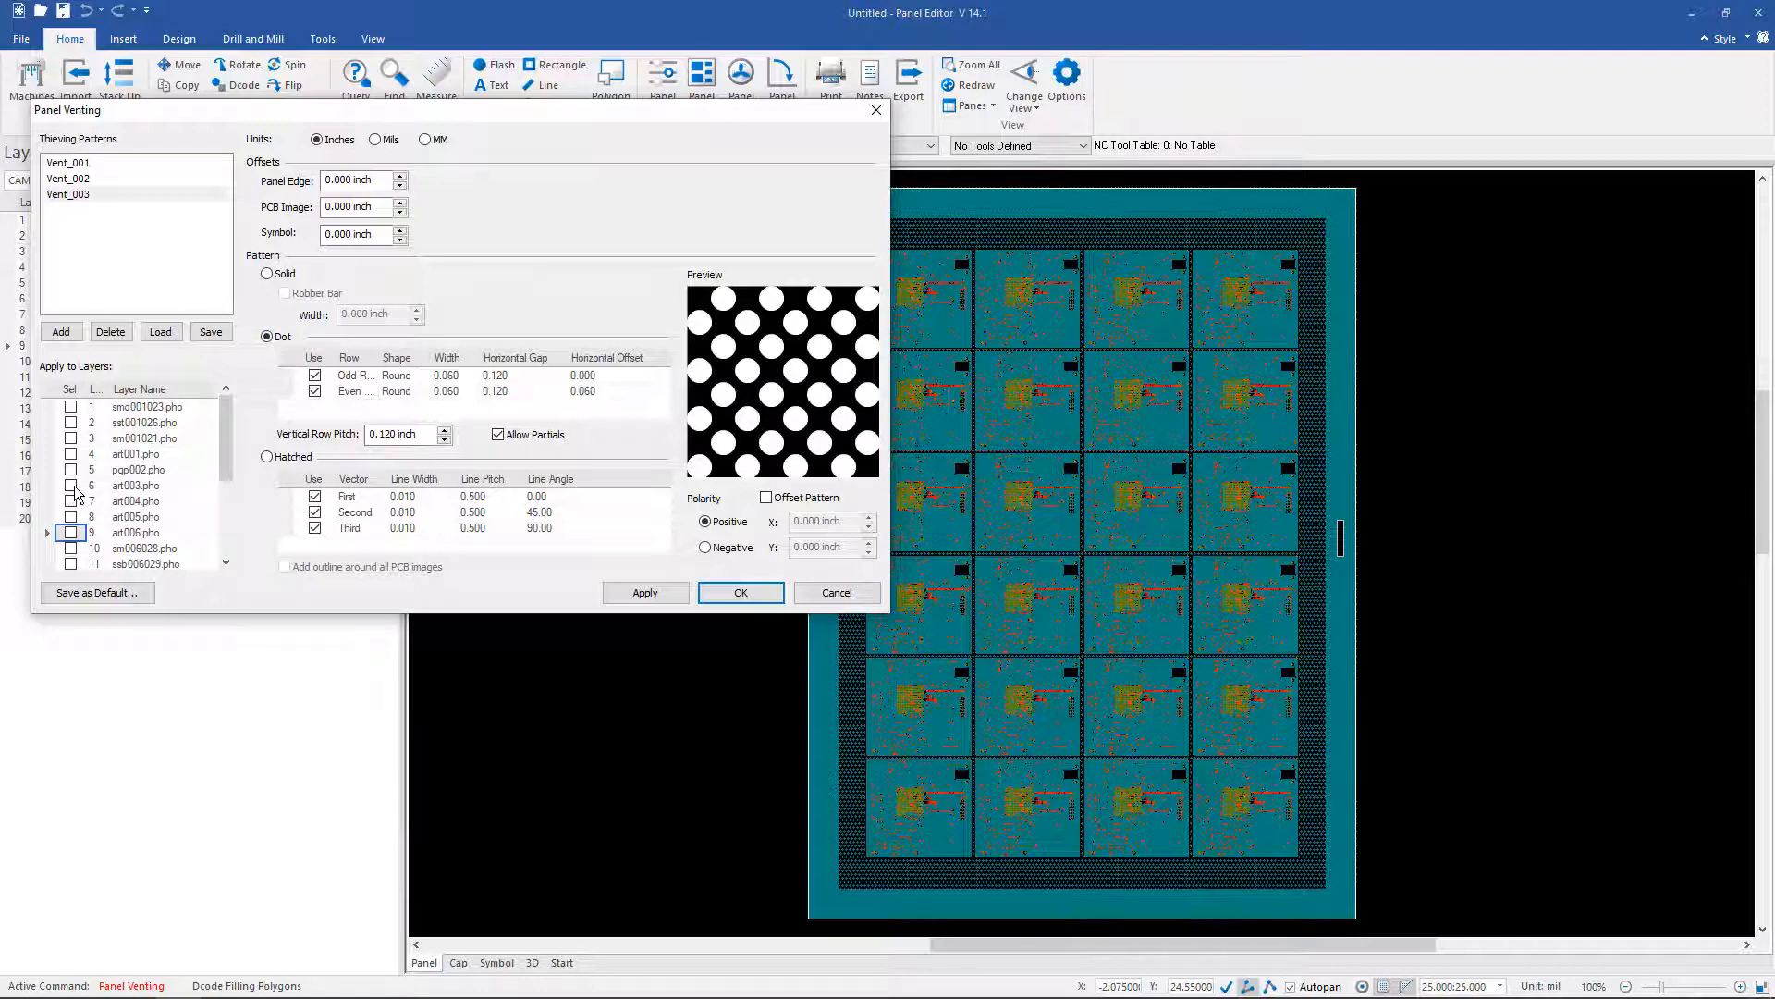
left_click(71, 487)
left_click(71, 502)
left_click(71, 517)
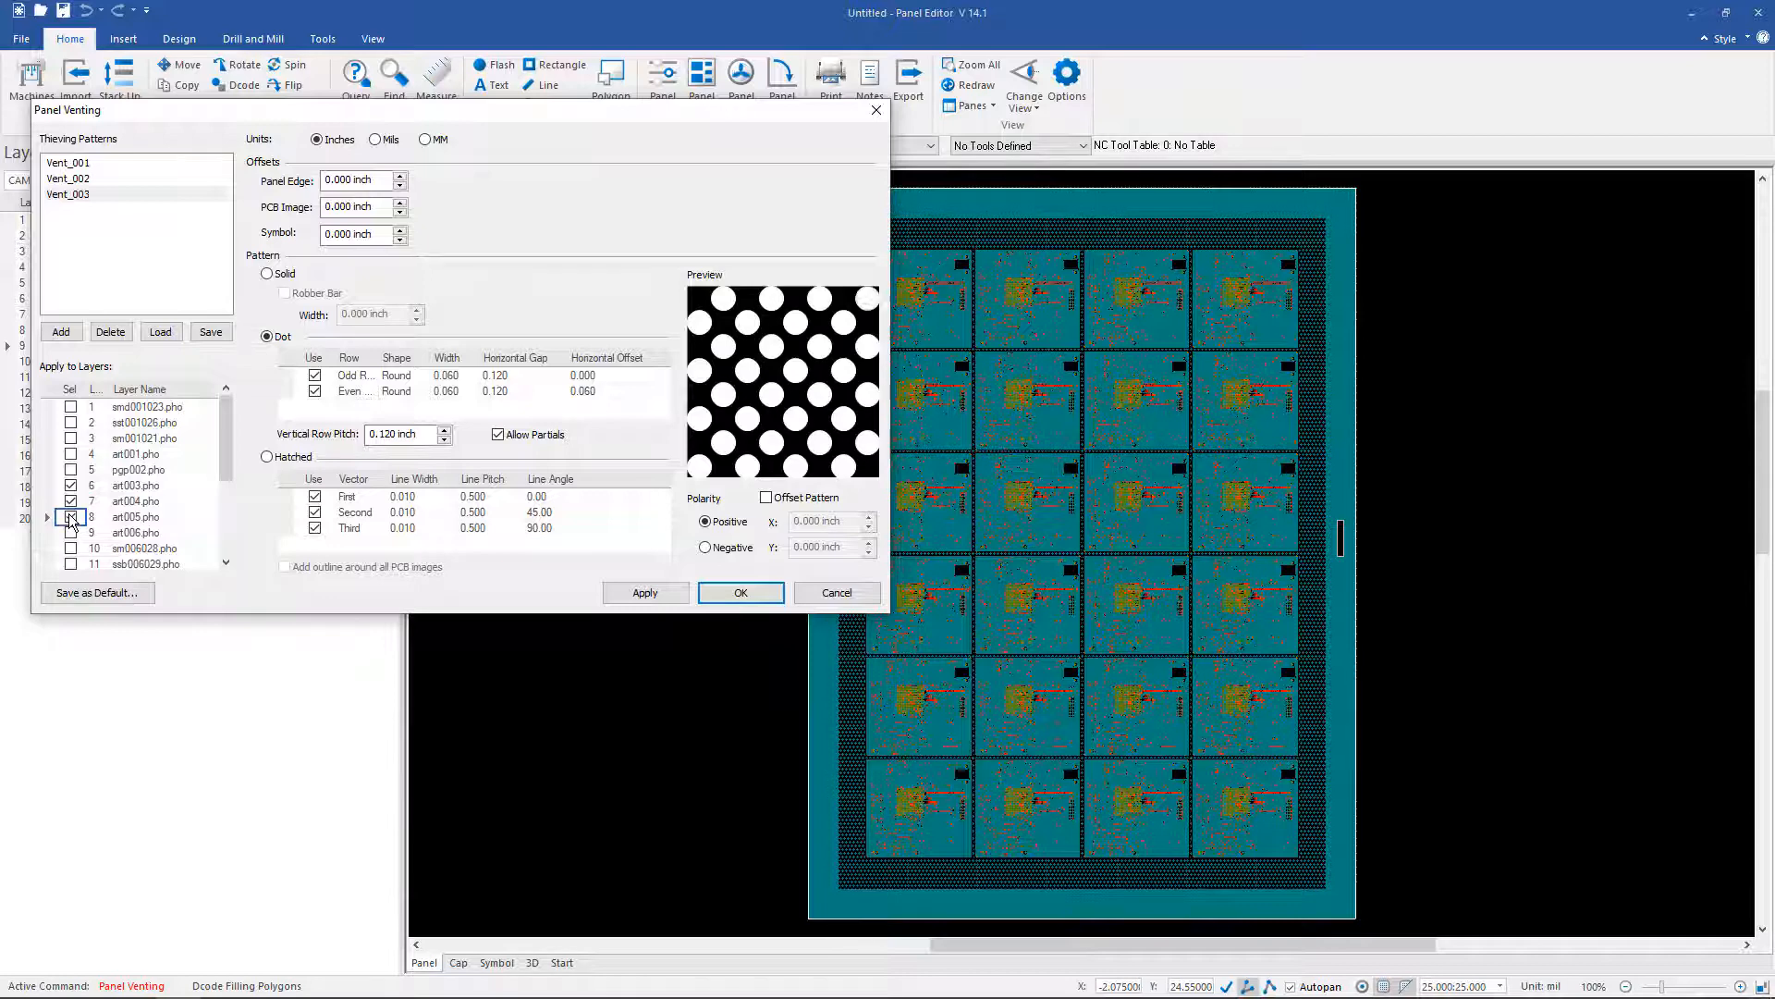
left_click(647, 593)
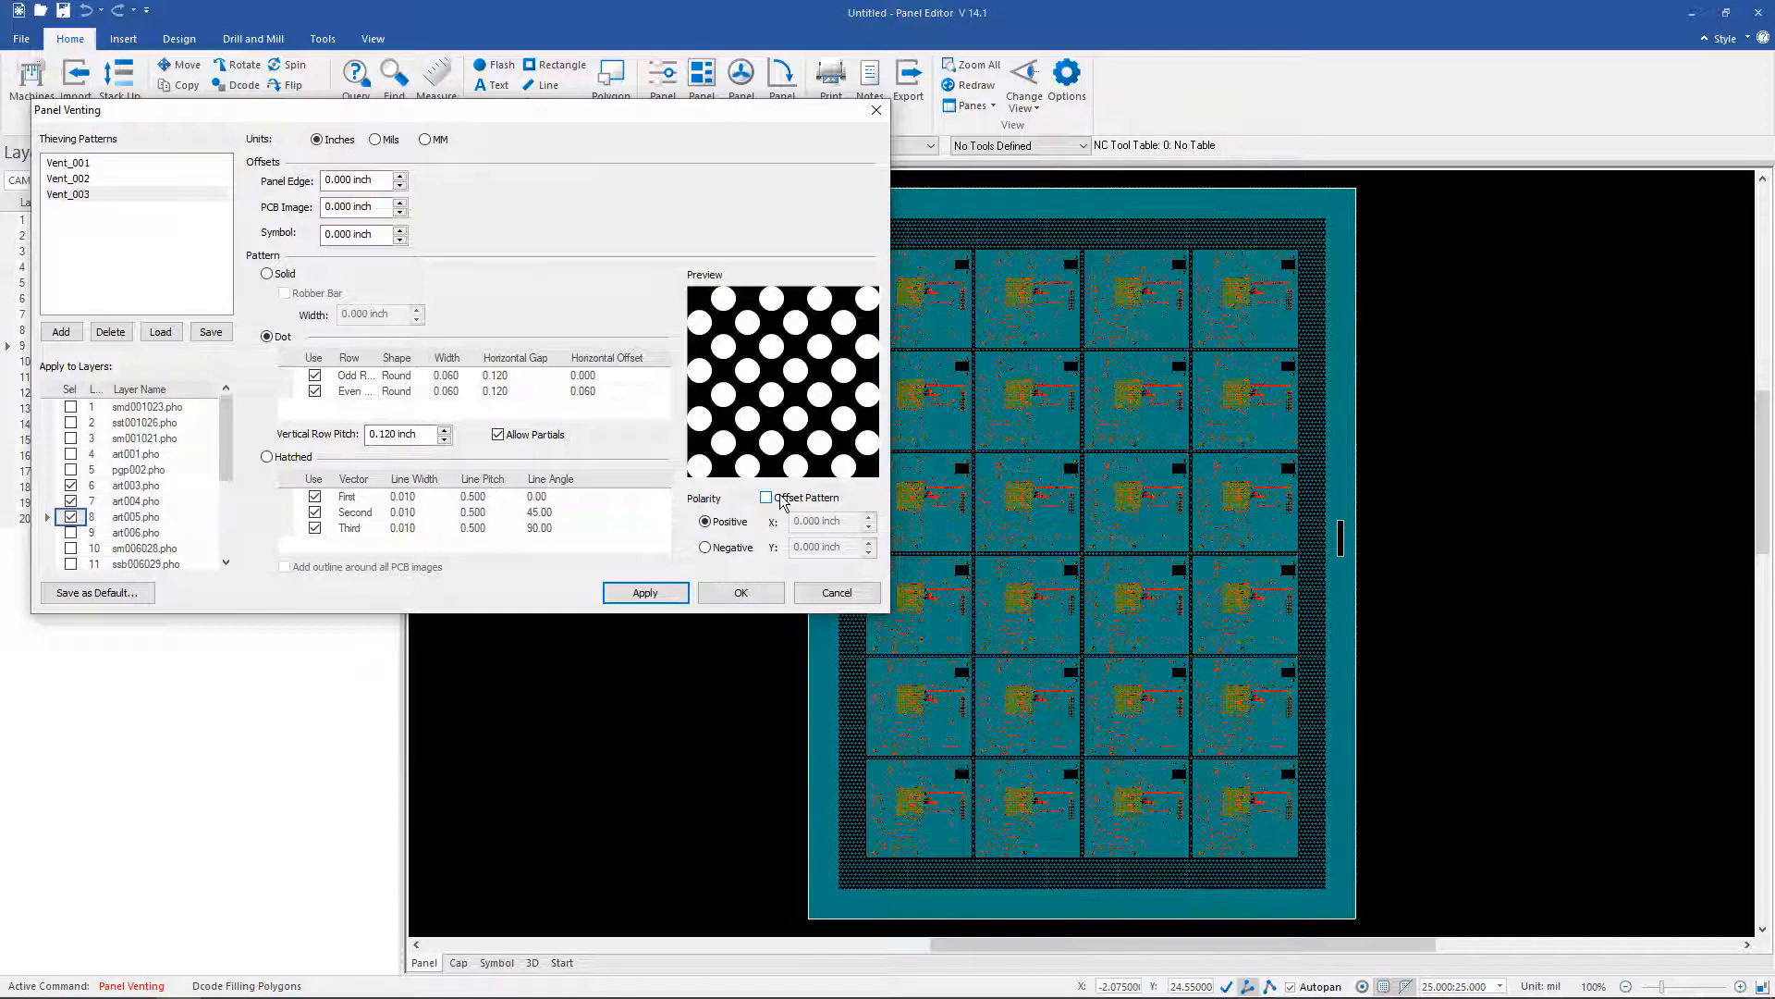
left_click(746, 595)
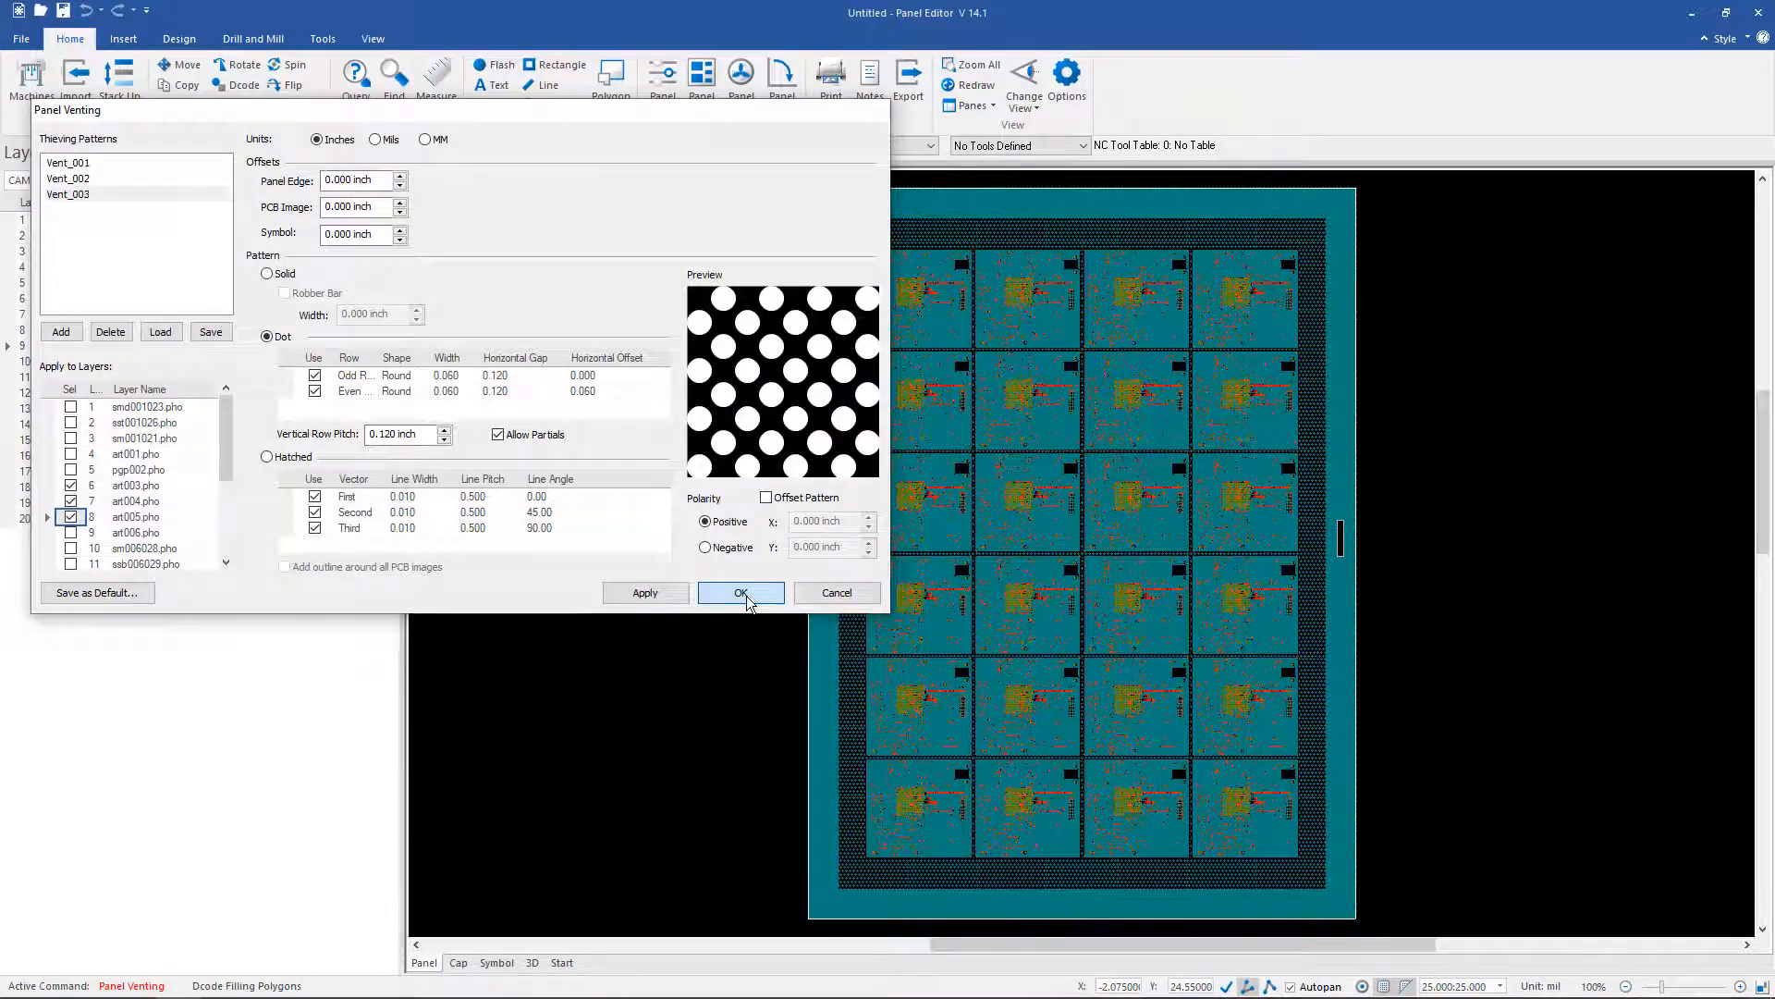
middle_click_drag(1342, 543, 1317, 476)
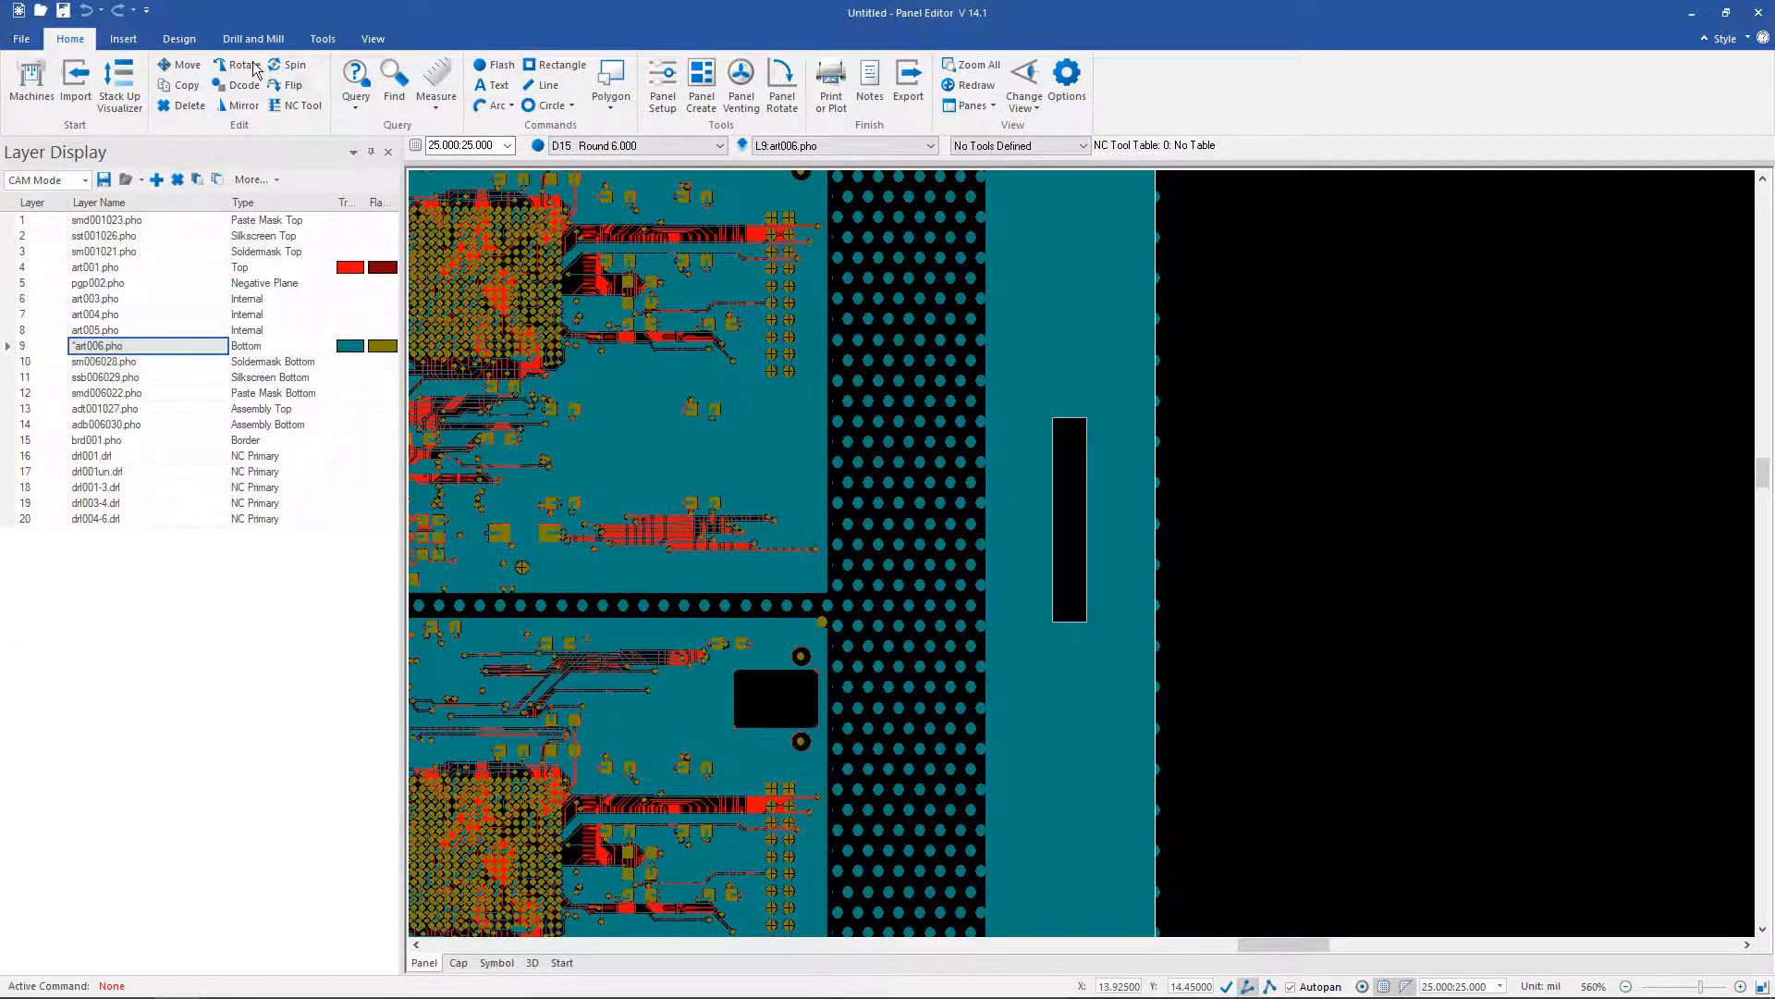
left_click(179, 64)
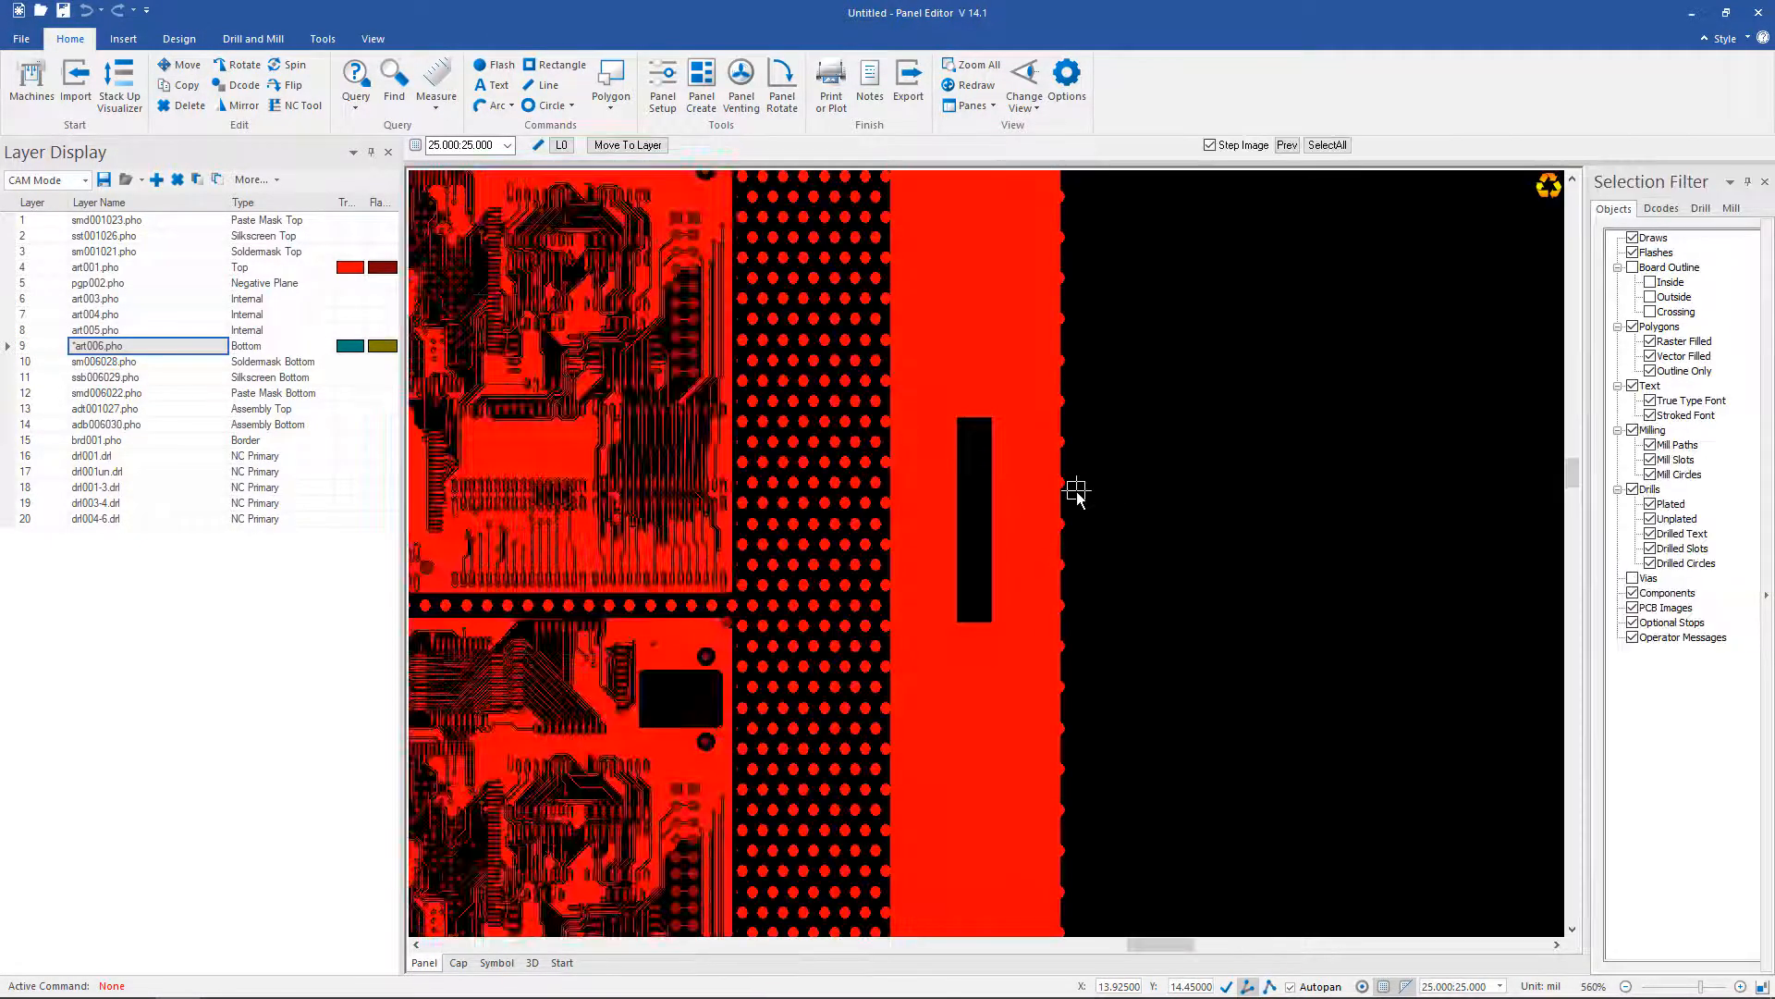
left_click(981, 496)
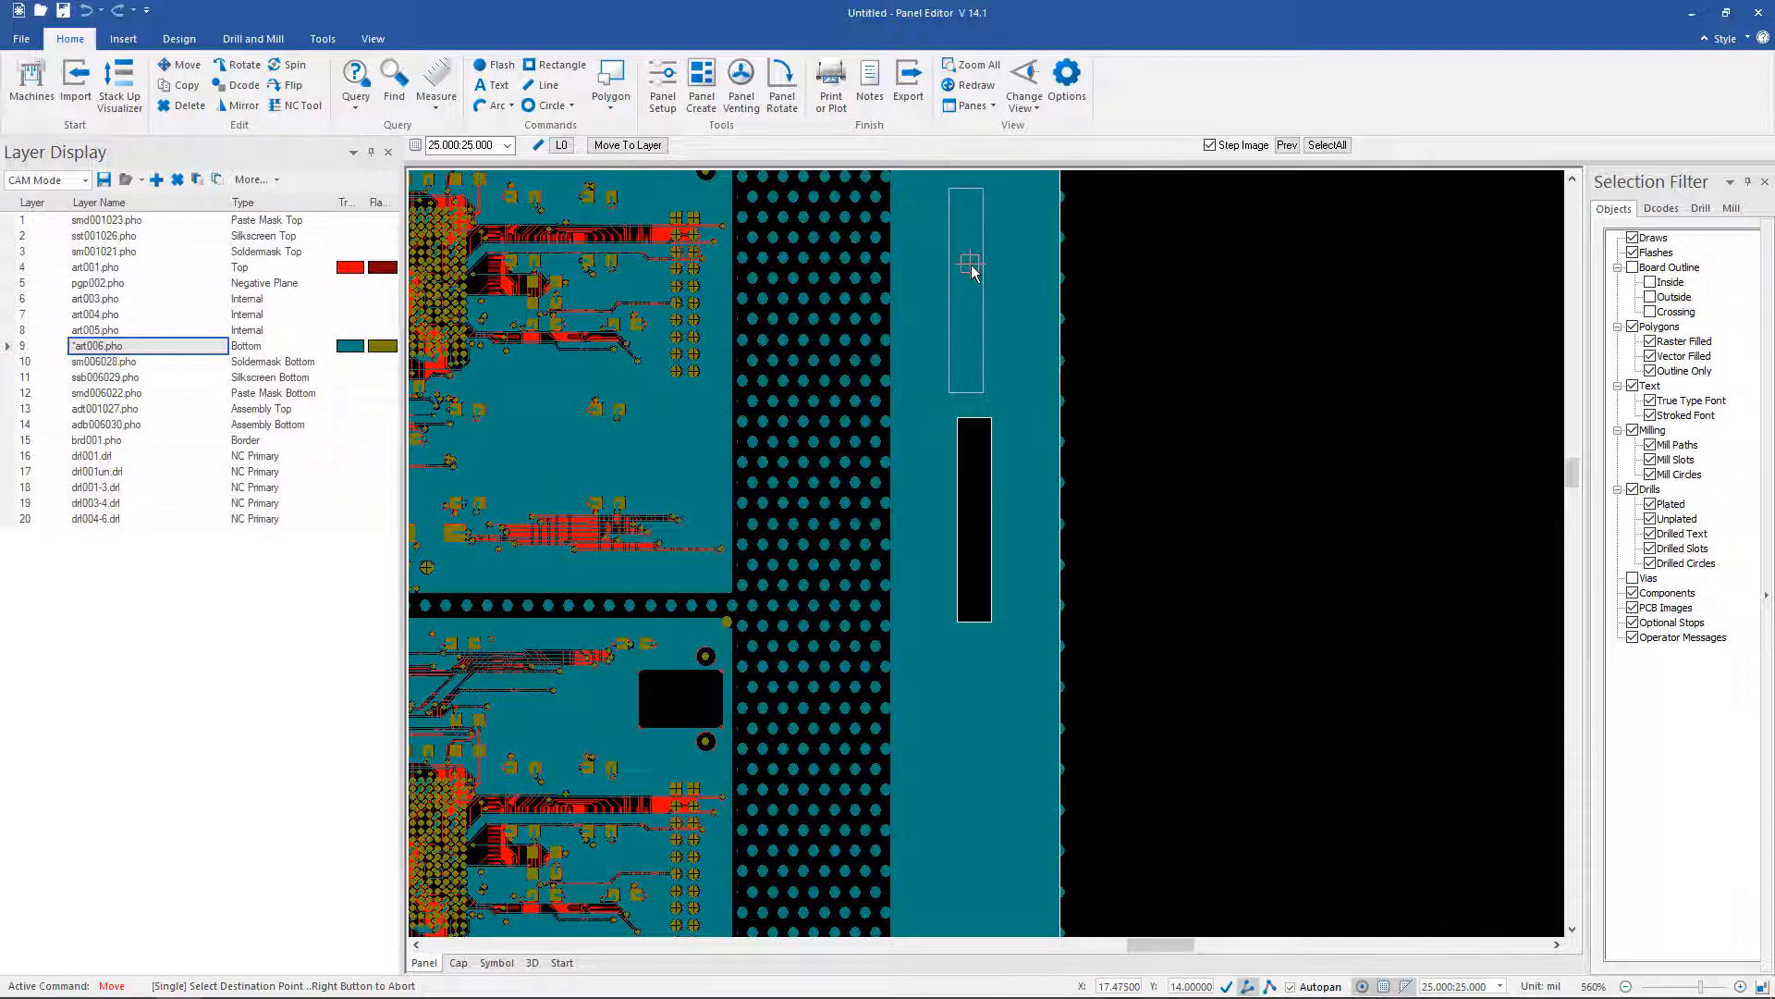
key("Home")
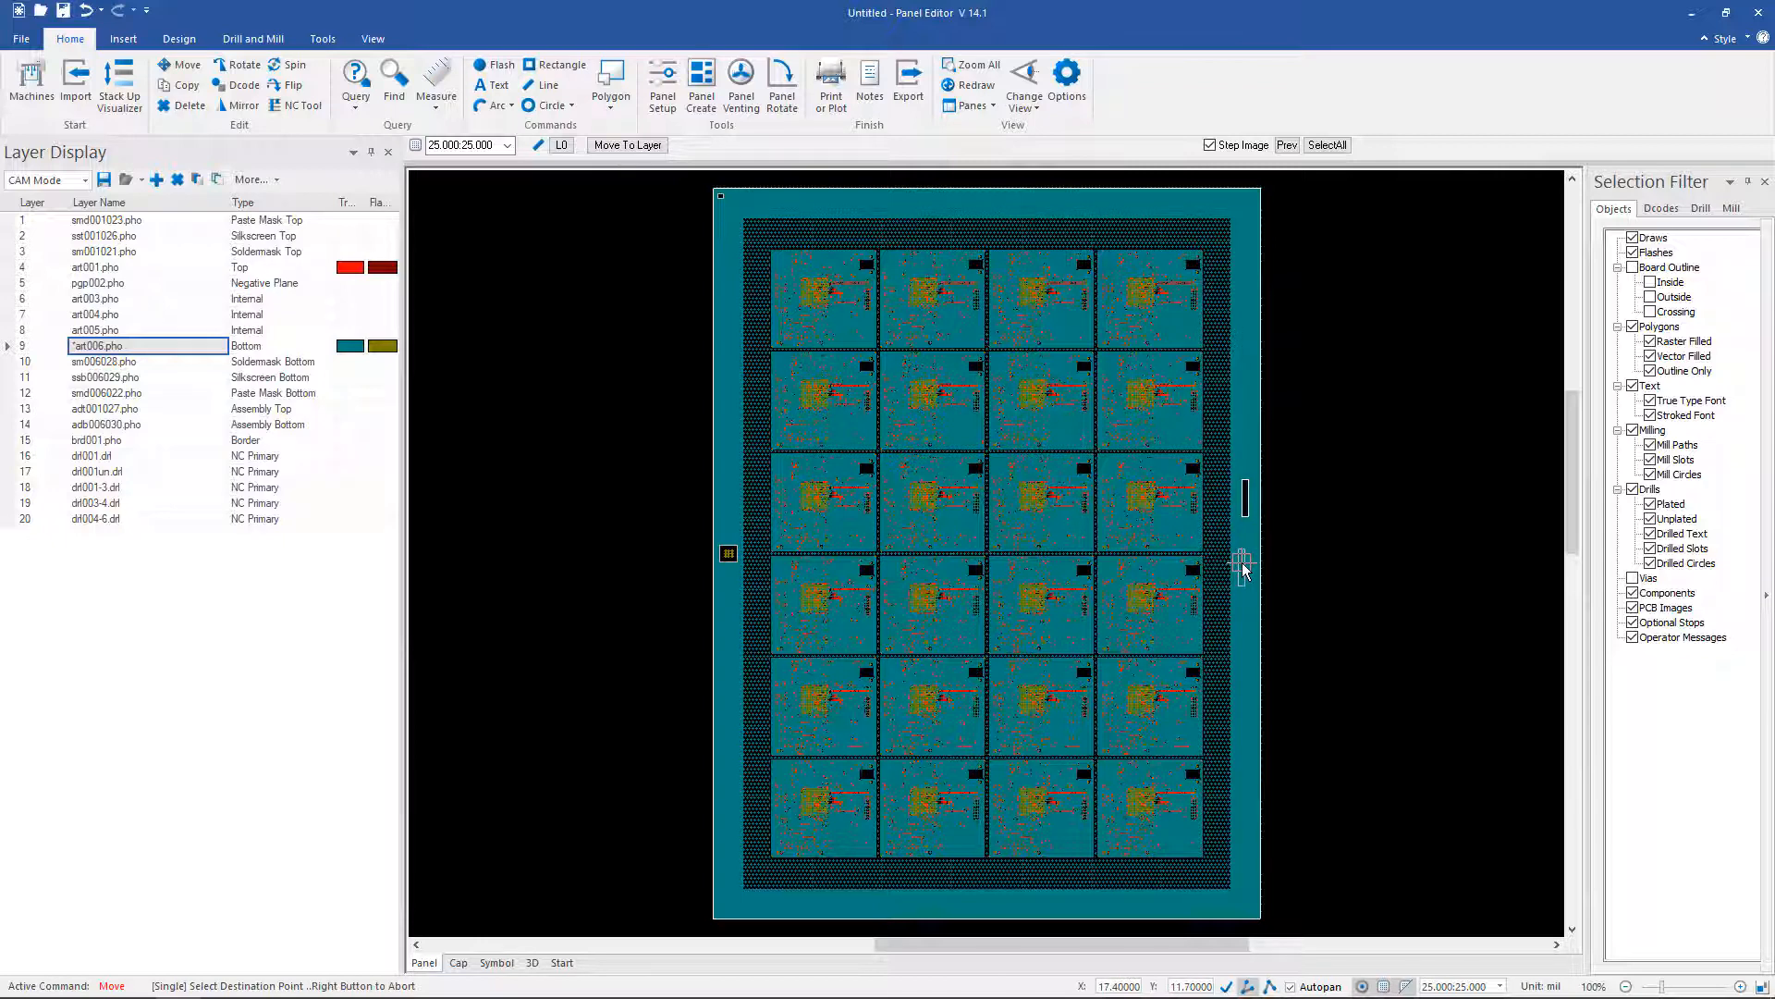
right_click(1242, 566)
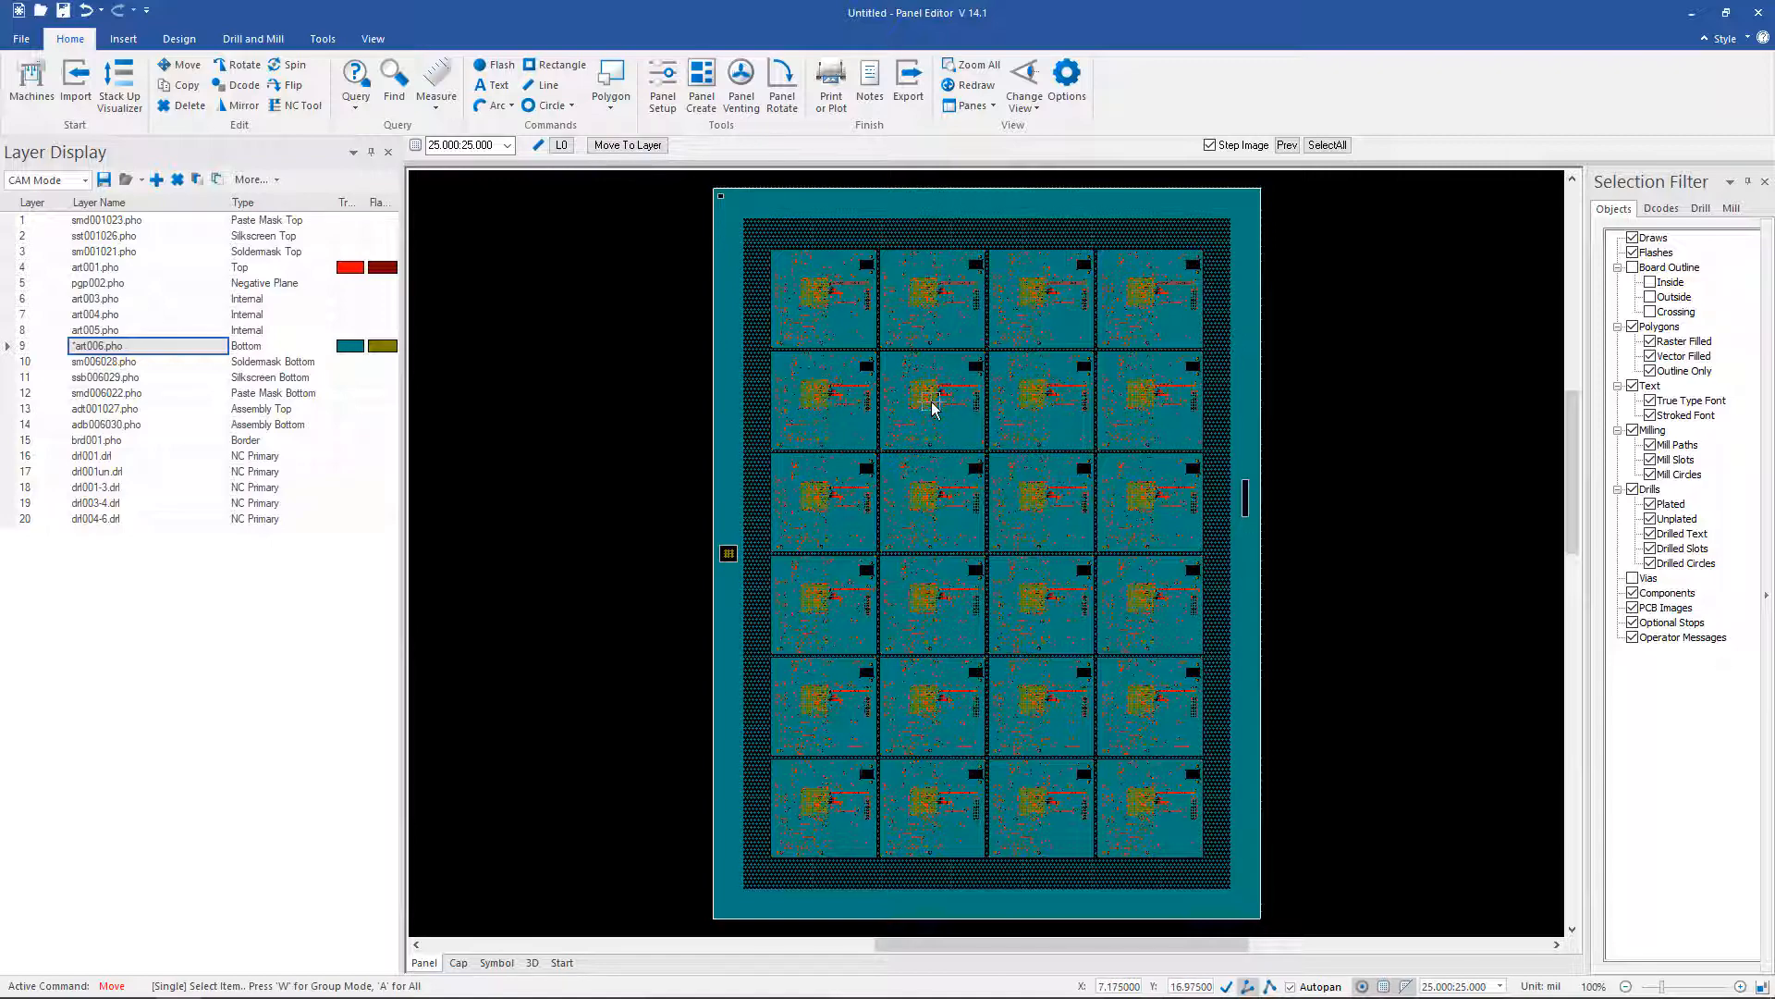
key("ctrl+z")
key("ctrl+z")
Step: Open Export > Create Gerber Data to list all 20 panel layers
left_click(14, 41)
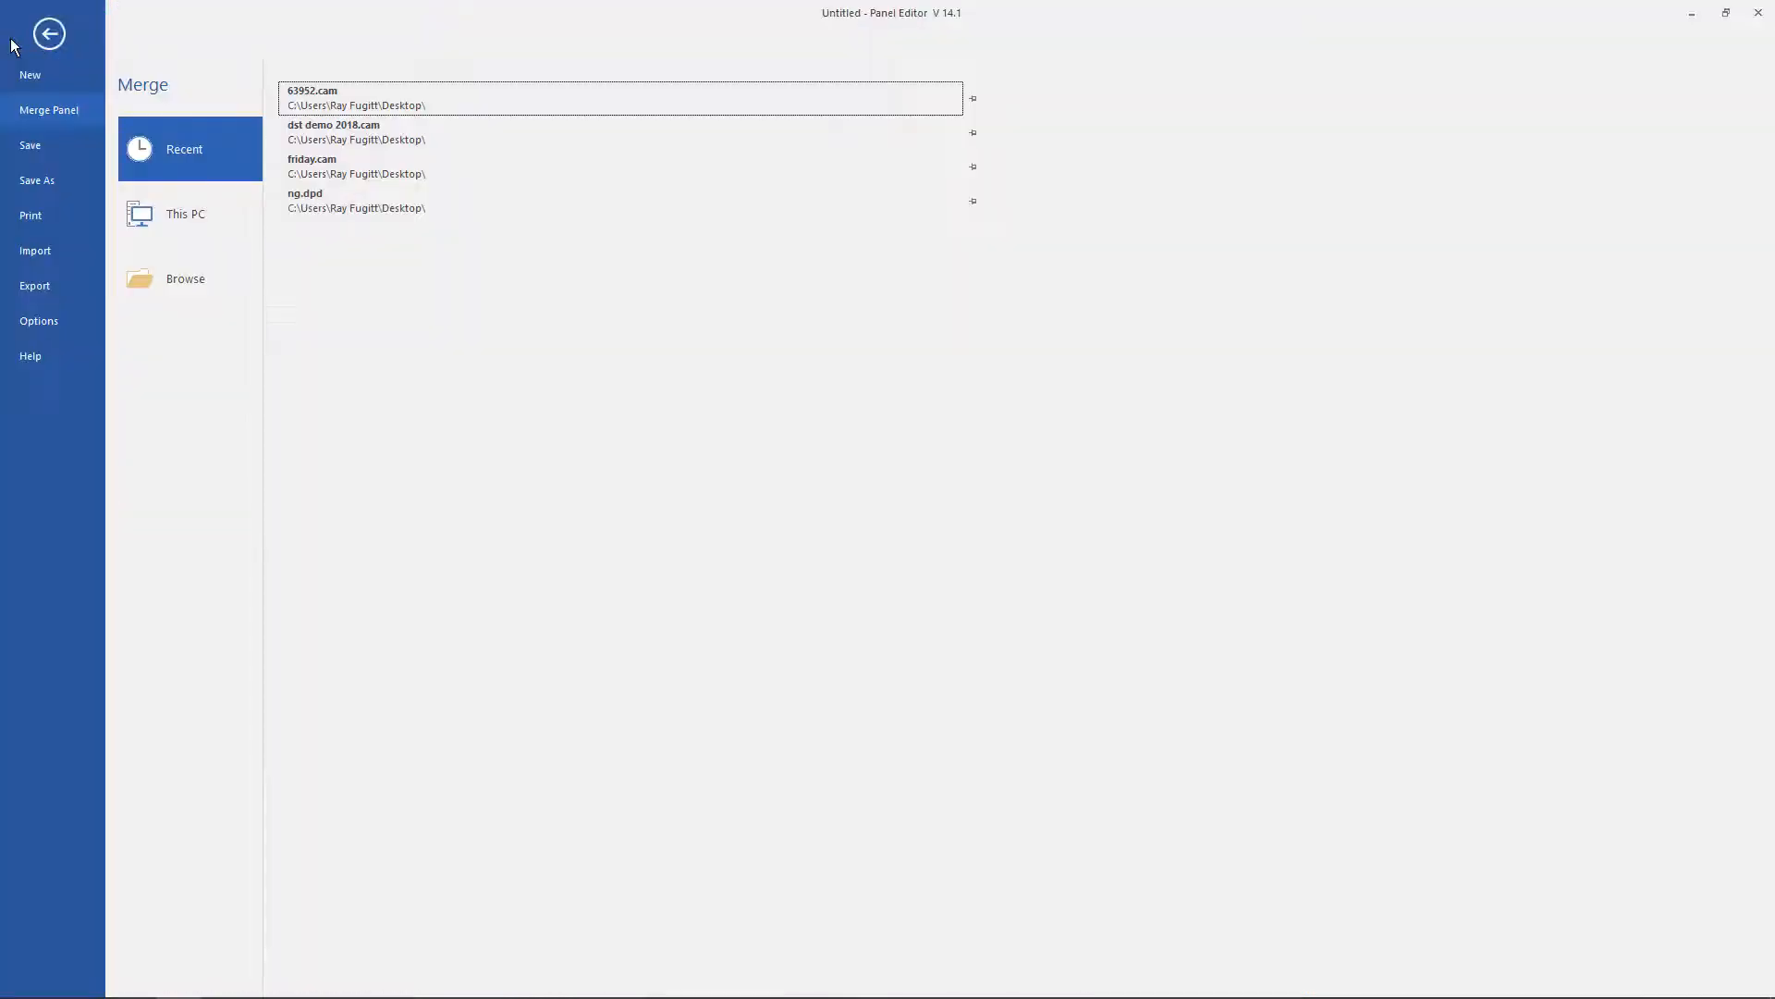
left_click(38, 289)
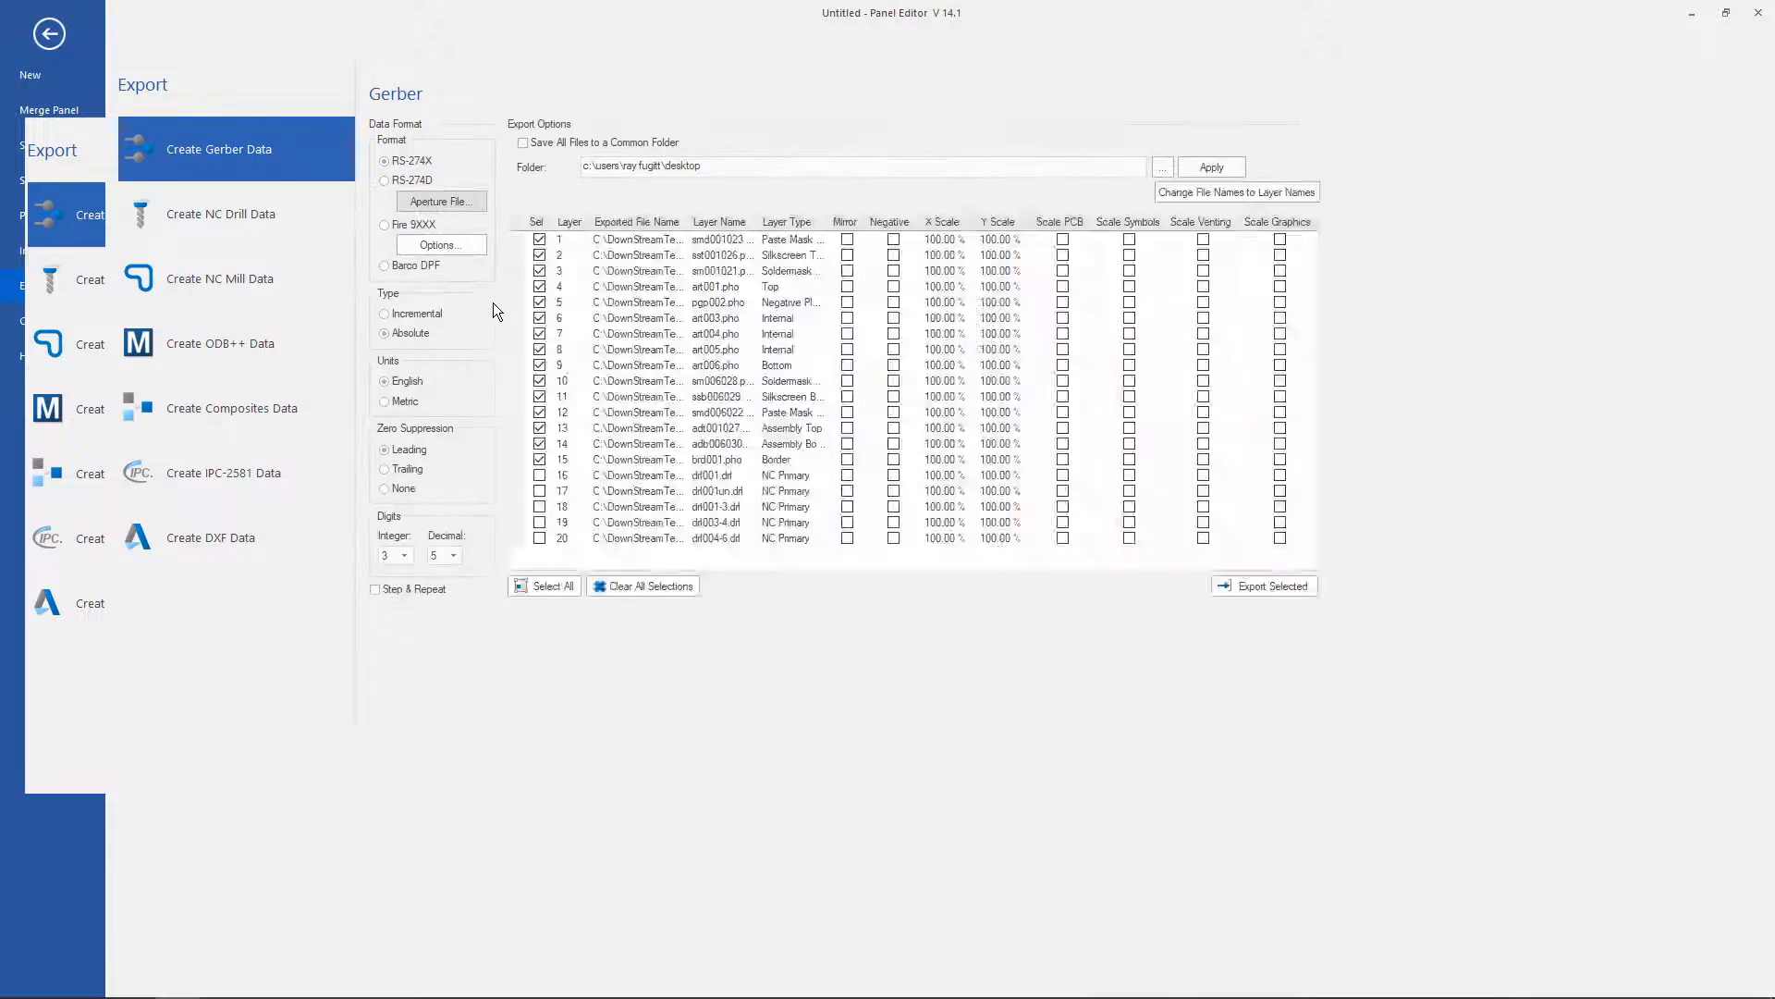